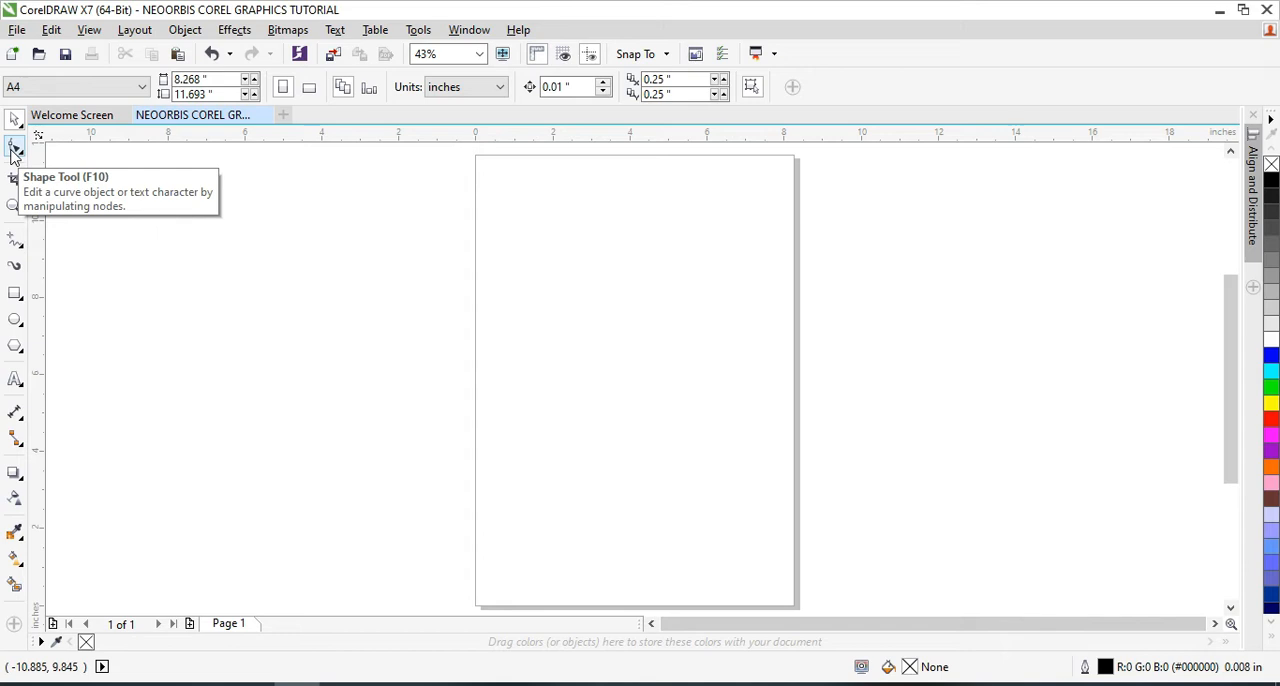
pyautogui.click(14, 148)
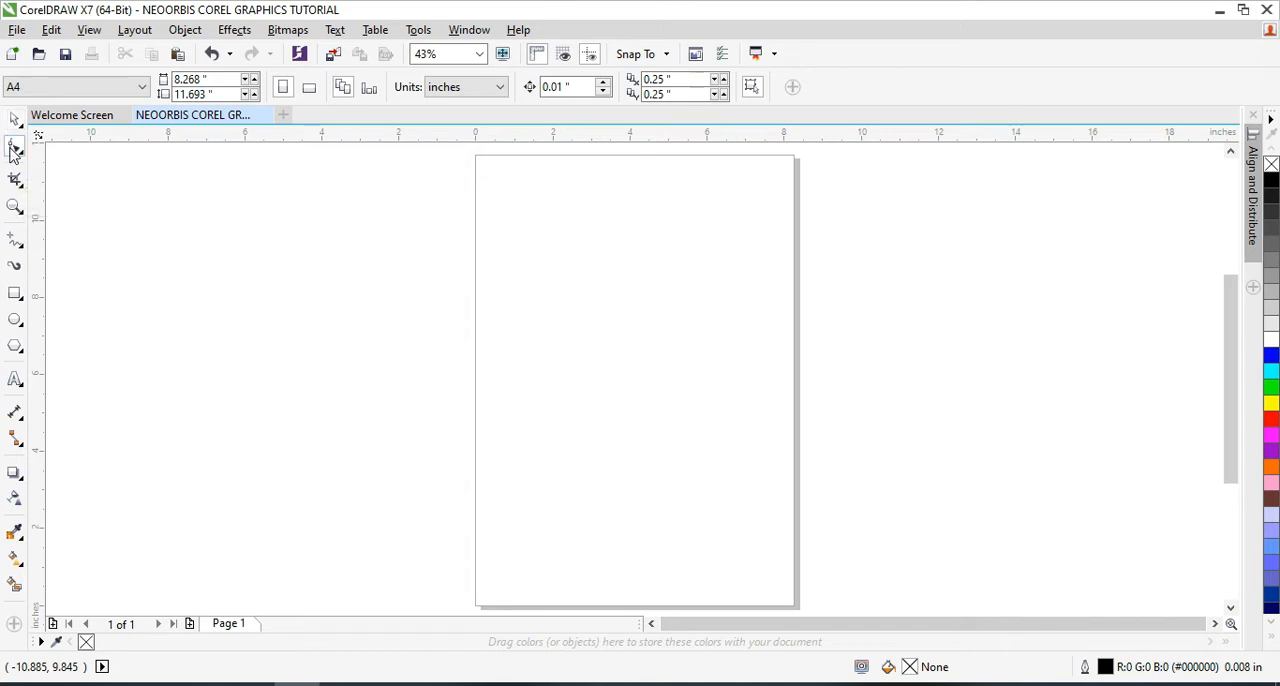
pyautogui.click(22, 154)
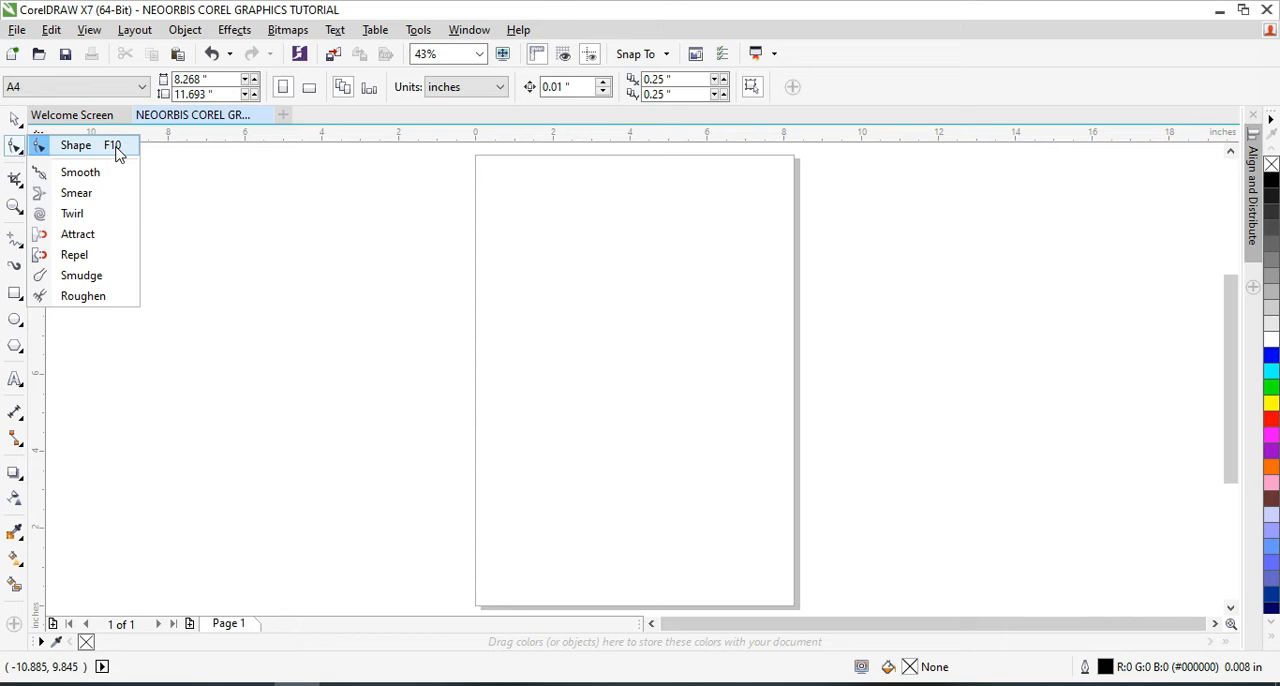
pyautogui.click(13, 148)
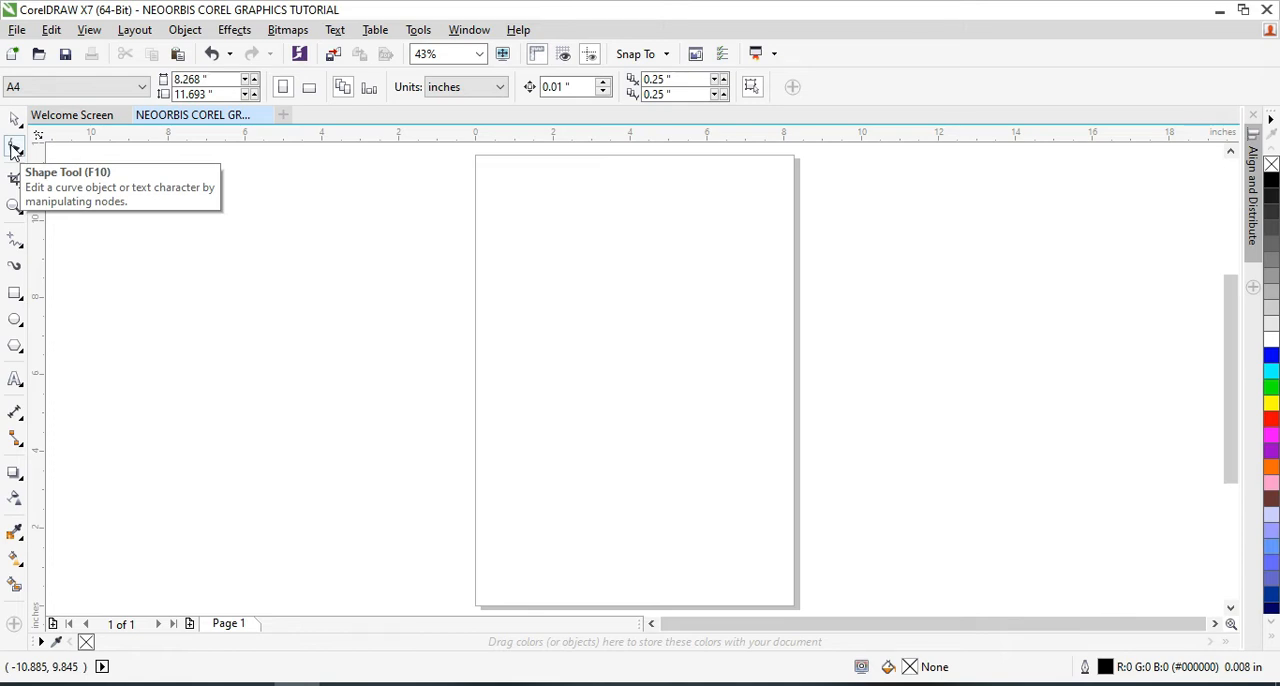
pyautogui.click(14, 119)
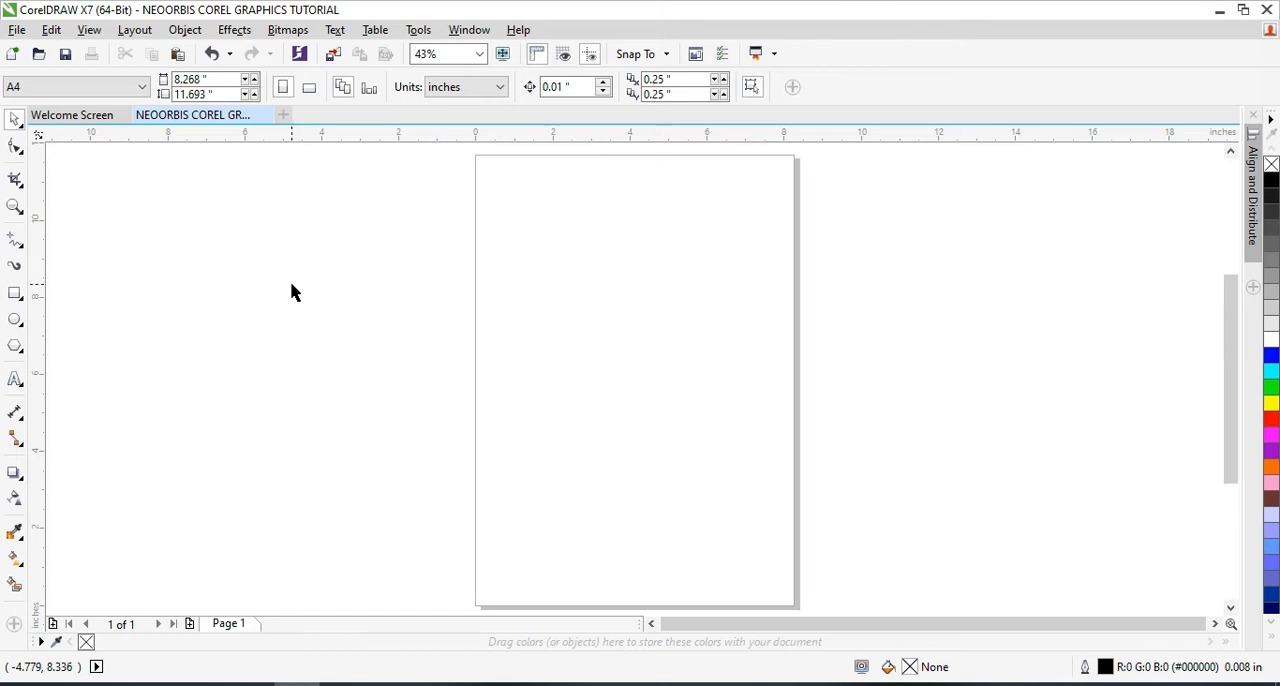
pyautogui.press('F10')
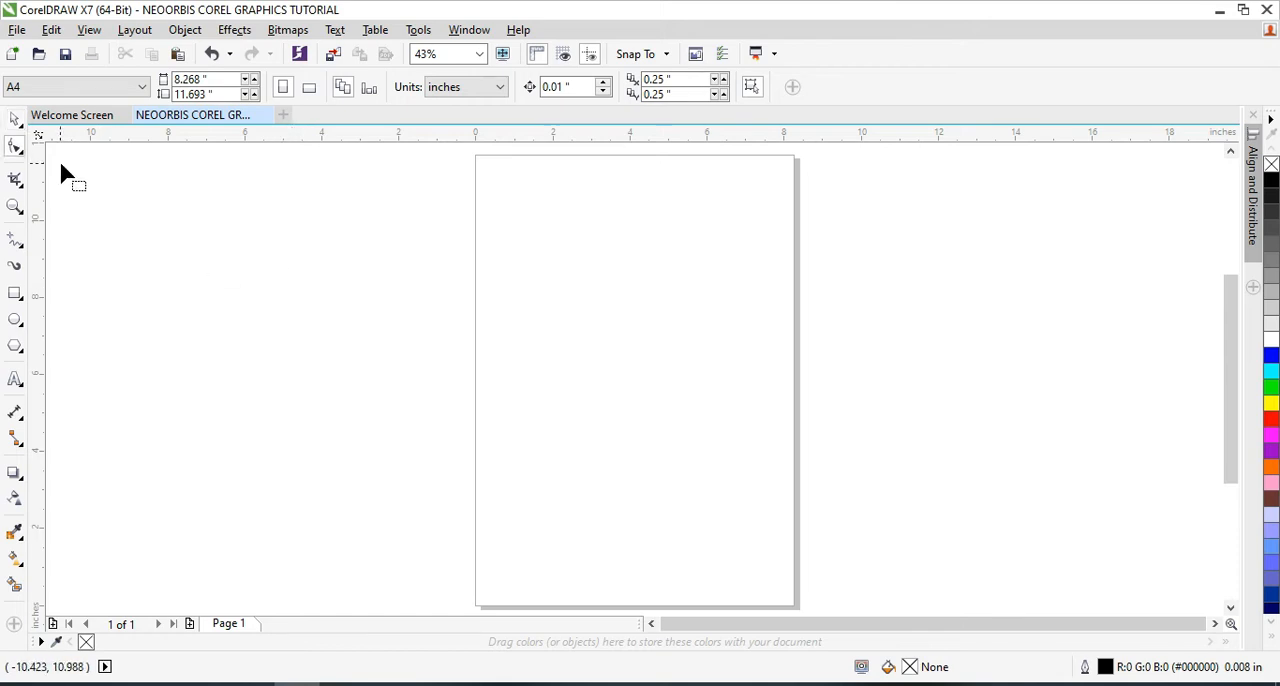
pyautogui.click(15, 148)
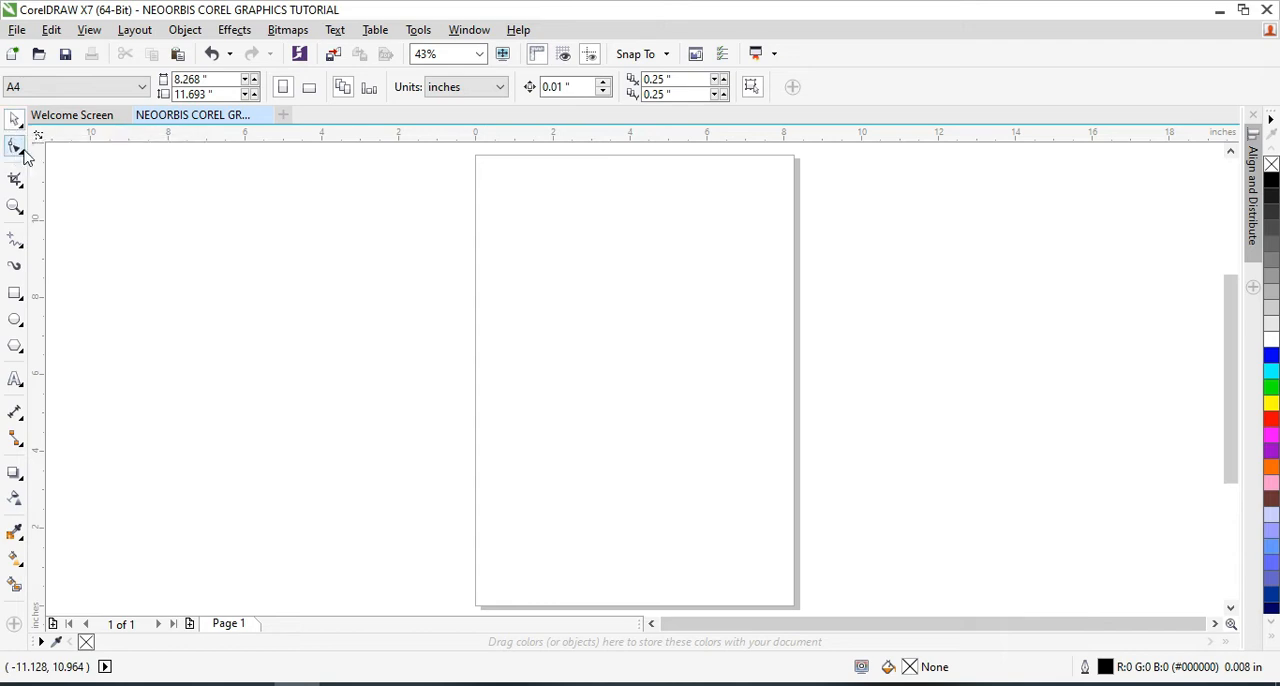
# Draw a rectangle about 21.14 by 7.59 inches across the page and round all four corners with the Shape tool to about 2 inches
pyautogui.click(16, 293)
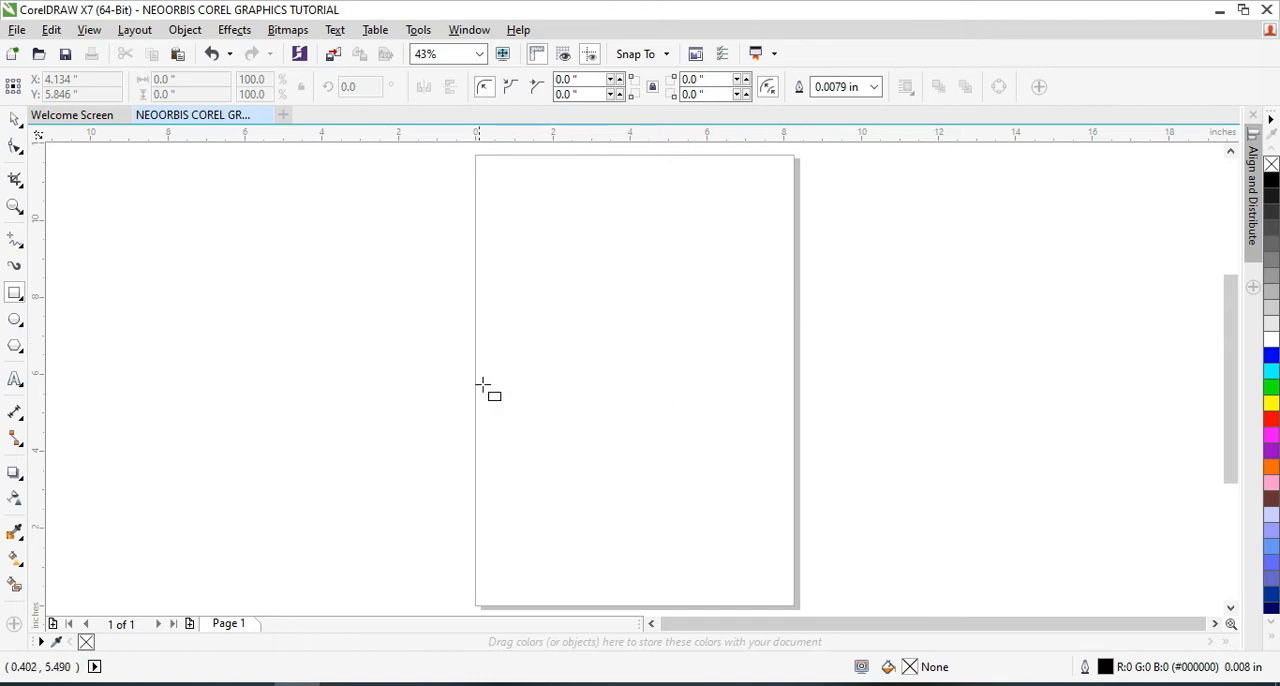
pyautogui.moveTo(273, 236)
pyautogui.mouseDown()
pyautogui.moveTo(363, 300)
pyautogui.moveTo(659, 420)
pyautogui.moveTo(1071, 532)
pyautogui.moveTo(1131, 532)
pyautogui.moveTo(757, 391)
pyautogui.moveTo(349, 303)
pyautogui.moveTo(289, 406)
pyautogui.moveTo(381, 514)
pyautogui.moveTo(817, 351)
pyautogui.moveTo(1109, 503)
pyautogui.moveTo(1048, 516)
pyautogui.moveTo(332, 355)
pyautogui.moveTo(181, 369)
pyautogui.moveTo(151, 249)
pyautogui.moveTo(341, 347)
pyautogui.moveTo(414, 323)
pyautogui.moveTo(994, 517)
pyautogui.moveTo(1088, 527)
pyautogui.mouseUp()
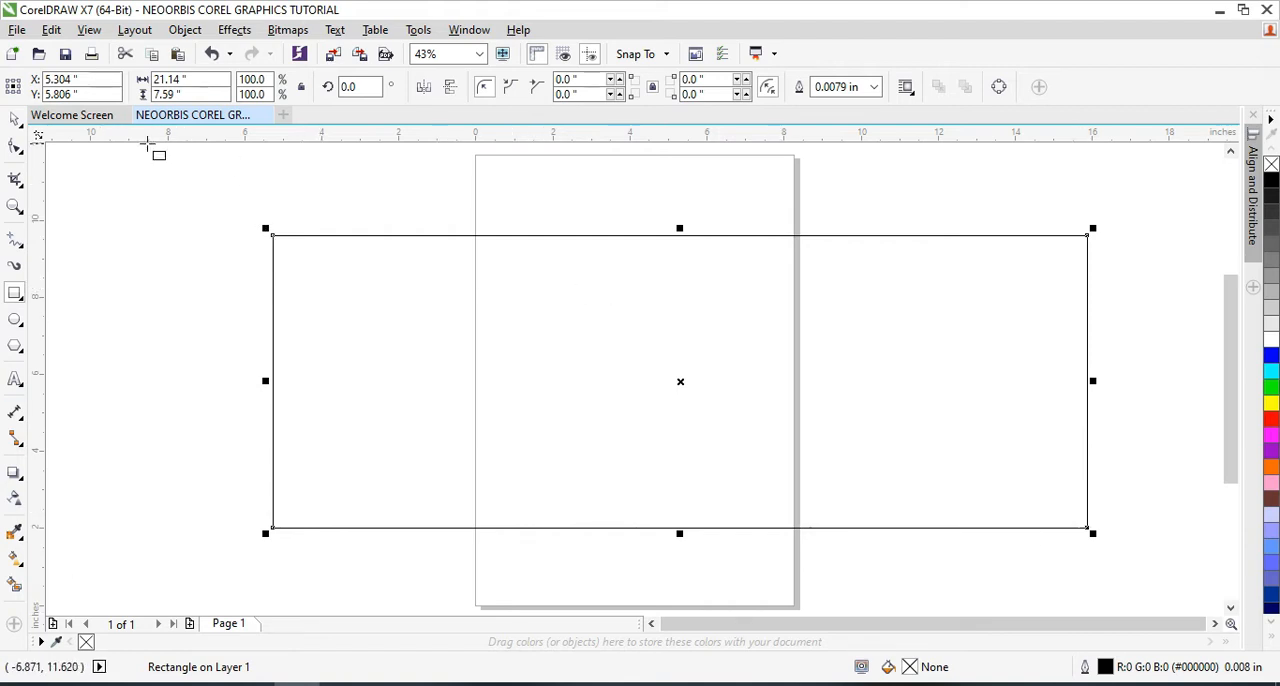
pyautogui.click(14, 148)
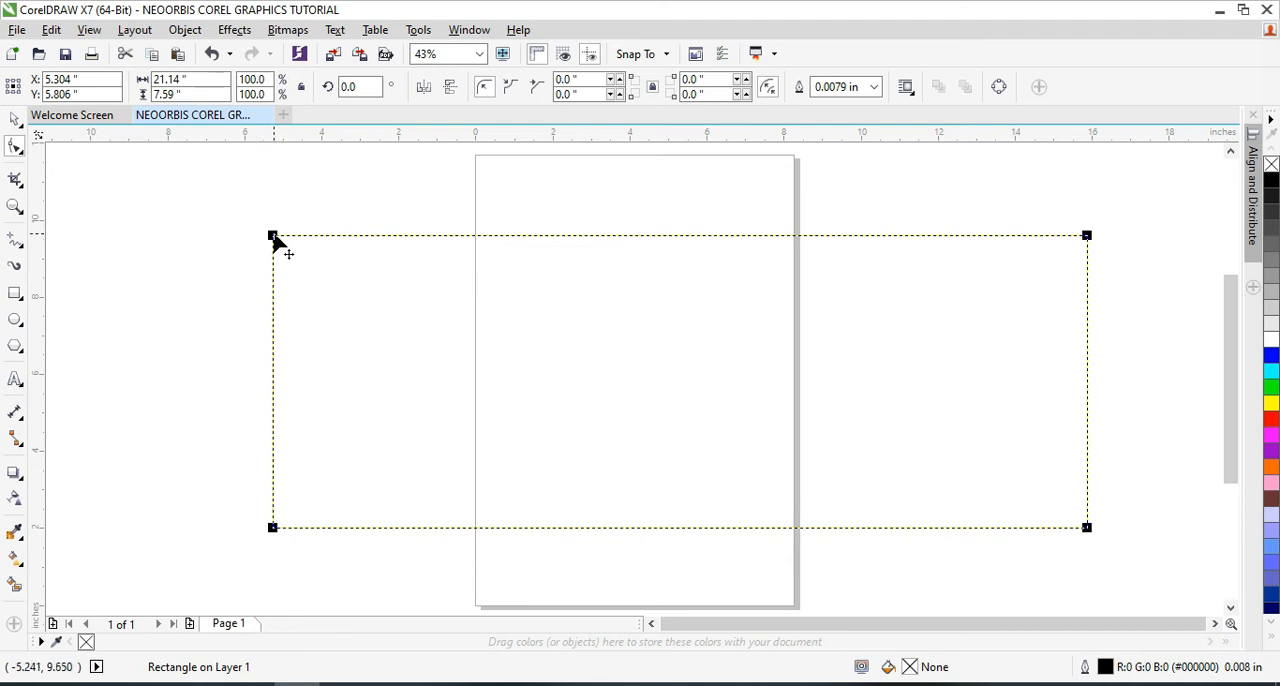
pyautogui.moveTo(274, 238); pyautogui.dragTo(561, 296)
pyautogui.moveTo(415, 240); pyautogui.dragTo(490, 260)
pyautogui.moveTo(420, 238); pyautogui.dragTo(341, 239)
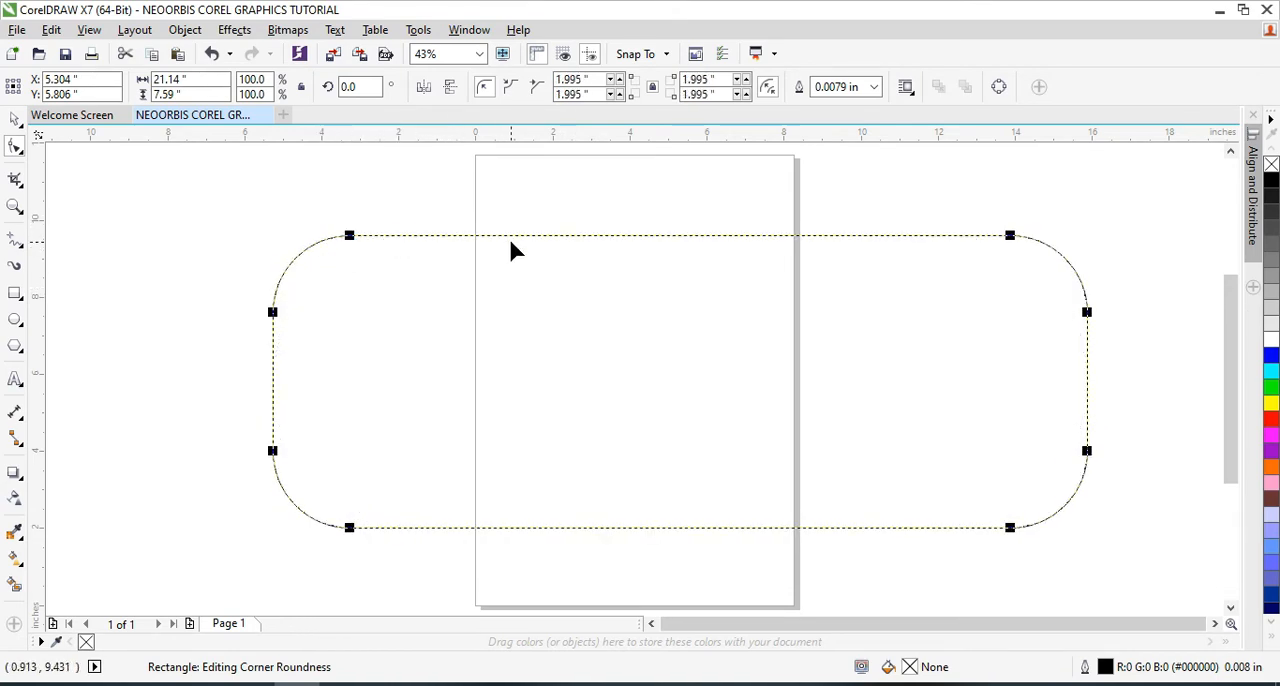
pyautogui.click(15, 118)
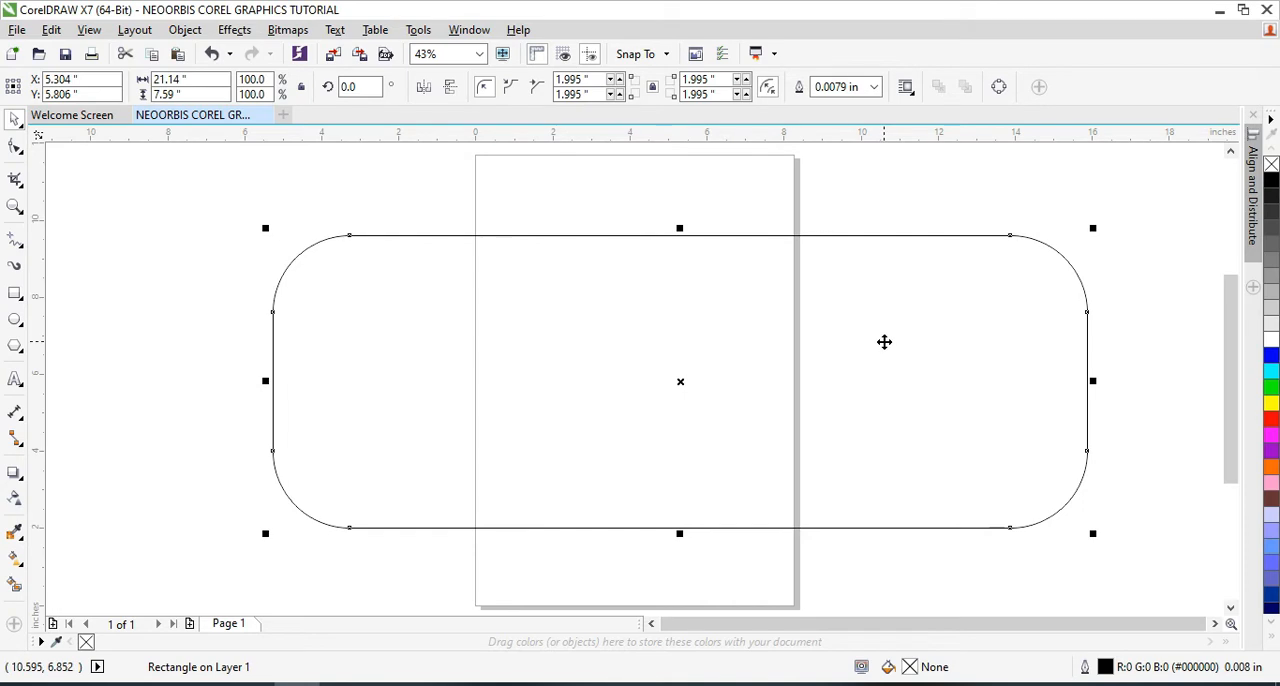
# Move the rounded rectangle slightly down the page so its centre sits at about X 5.28, Y 4.86 inches
pyautogui.click(15, 147)
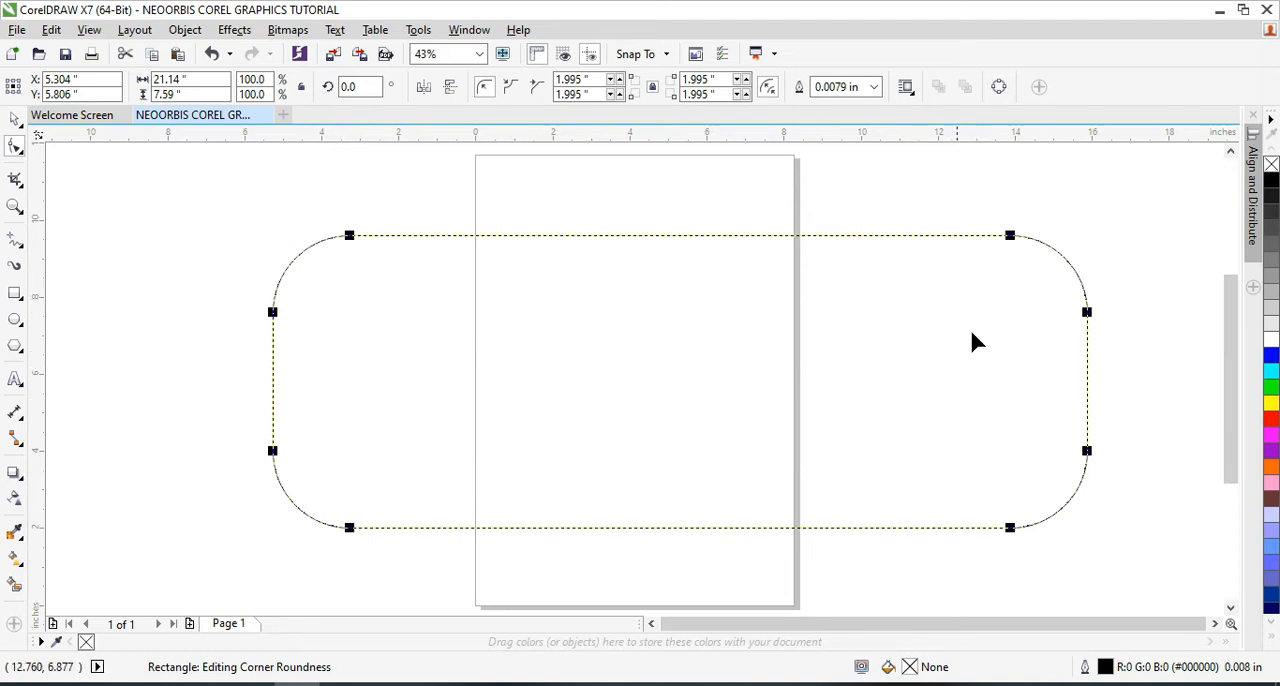
pyautogui.click(15, 118)
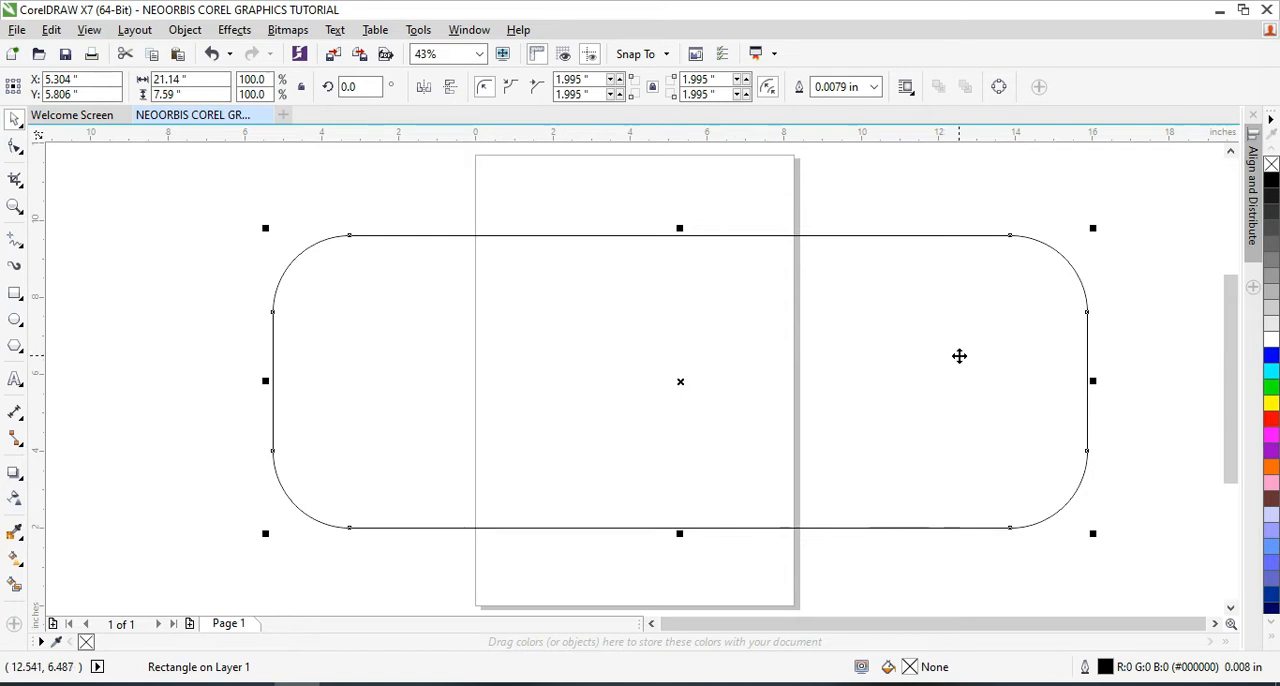
pyautogui.moveTo(959, 356); pyautogui.dragTo(966, 314)
pyautogui.moveTo(1050, 313); pyautogui.dragTo(1044, 372)
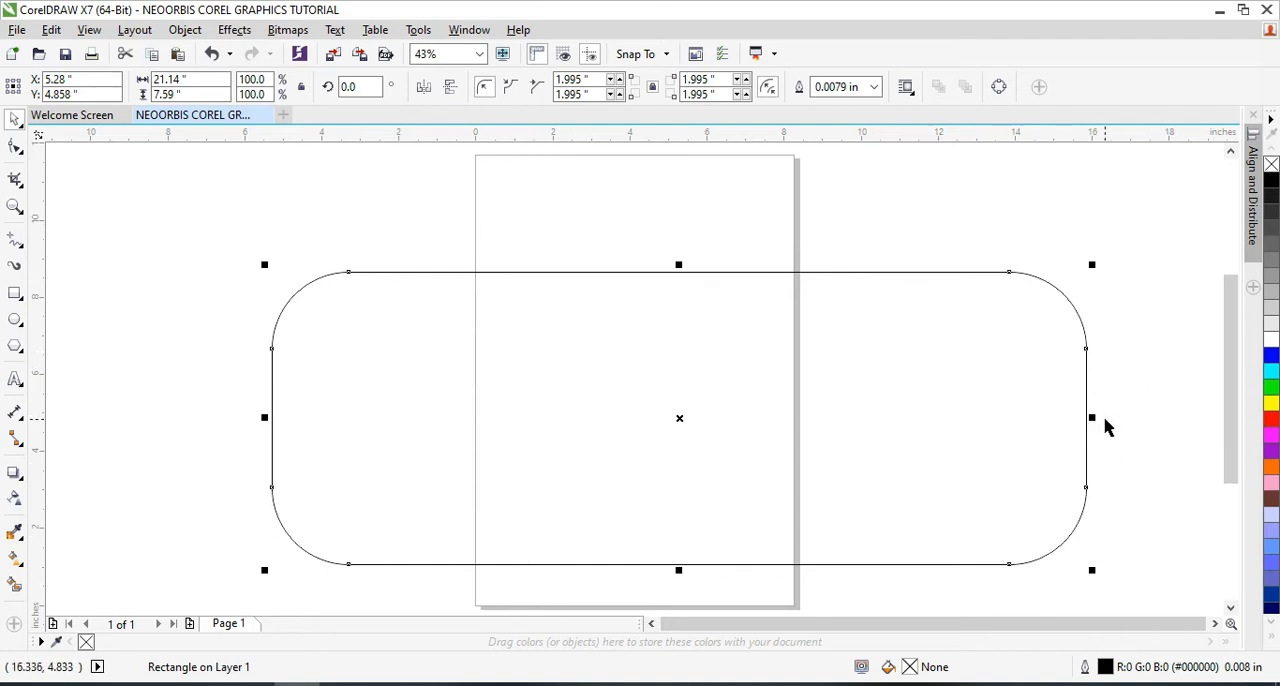
# Resize the rounded rectangle into an upright shape about 5.77 inches wide and 9.93 inches high
pyautogui.moveTo(1091, 417); pyautogui.dragTo(715, 422)
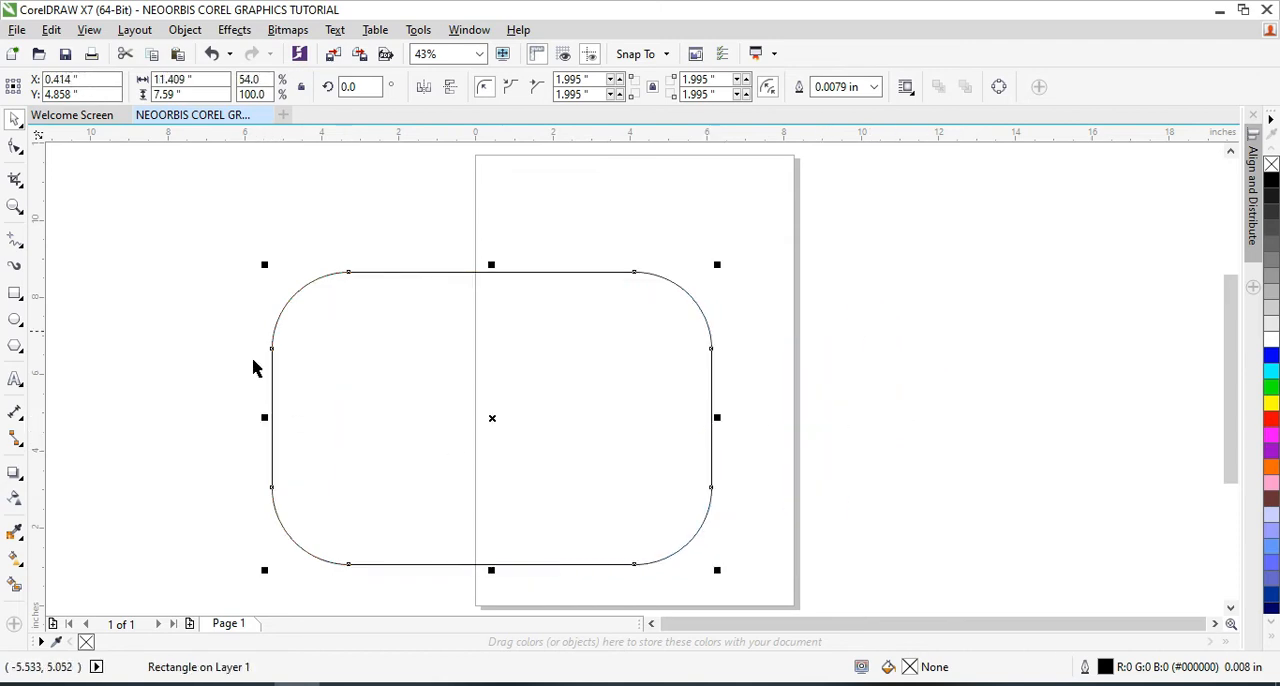
pyautogui.moveTo(263, 264); pyautogui.dragTo(465, 399)
pyautogui.moveTo(592, 394); pyautogui.dragTo(612, 180)
pyautogui.moveTo(716, 372); pyautogui.dragTo(608, 378)
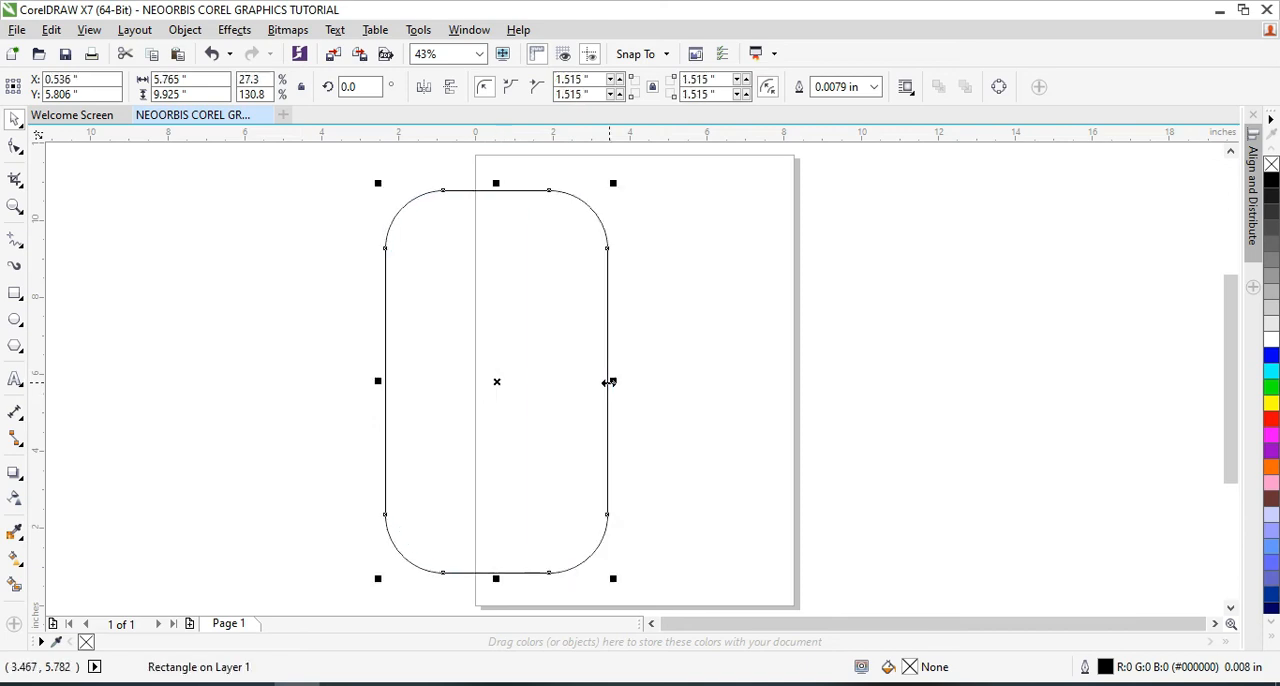
# Rotate the rounded rectangle freehand around its centre to an angle of about 177.9 degrees
pyautogui.click(495, 380)
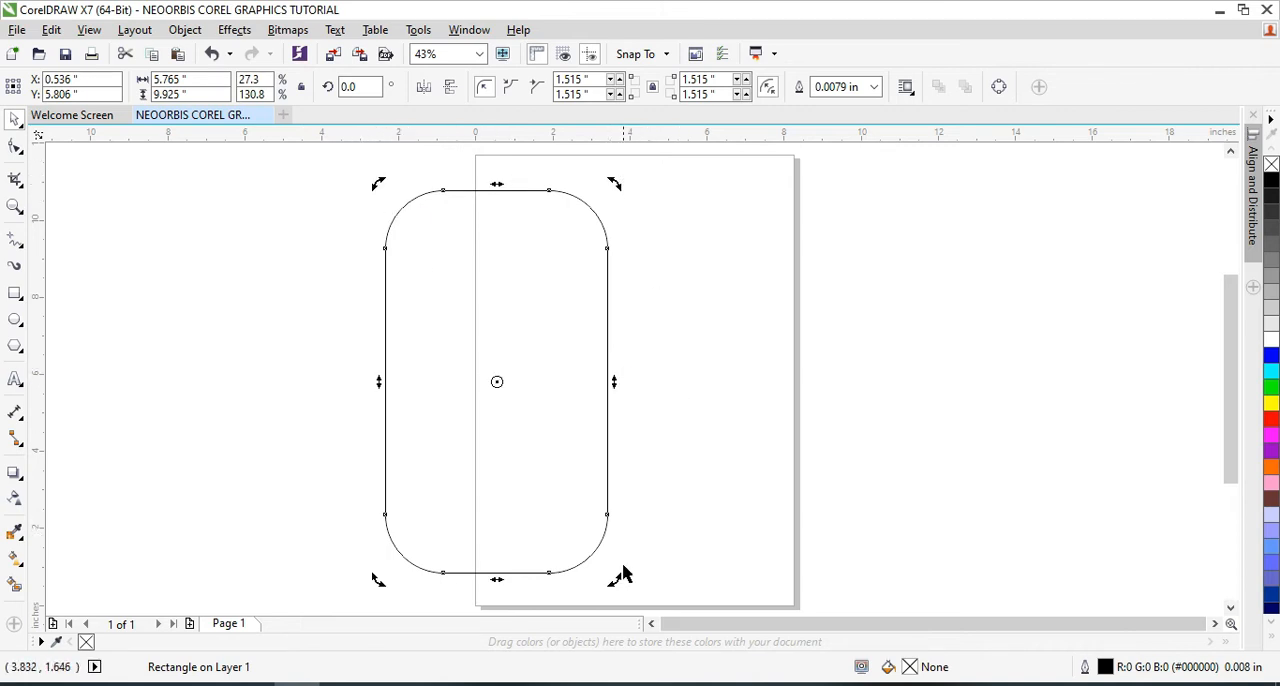
pyautogui.moveTo(616, 185); pyautogui.dragTo(381, 297)
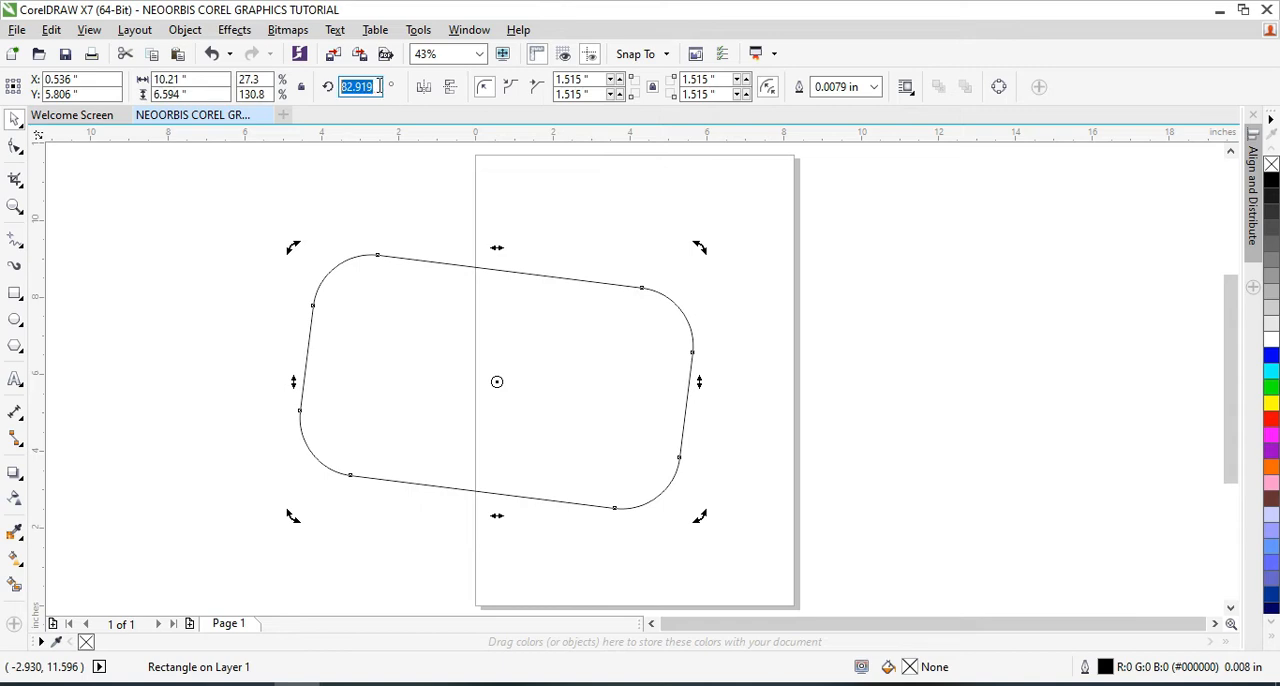
pyautogui.moveTo(290, 246); pyautogui.dragTo(568, 229)
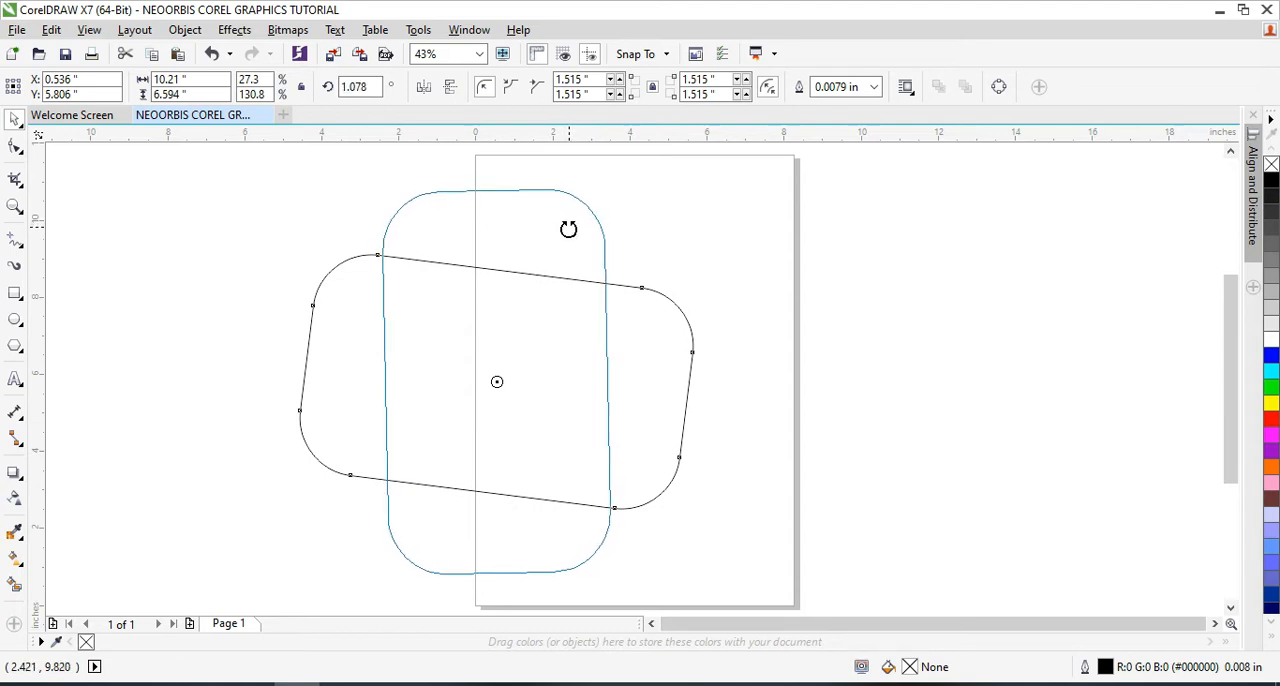
pyautogui.moveTo(568, 229); pyautogui.dragTo(409, 561)
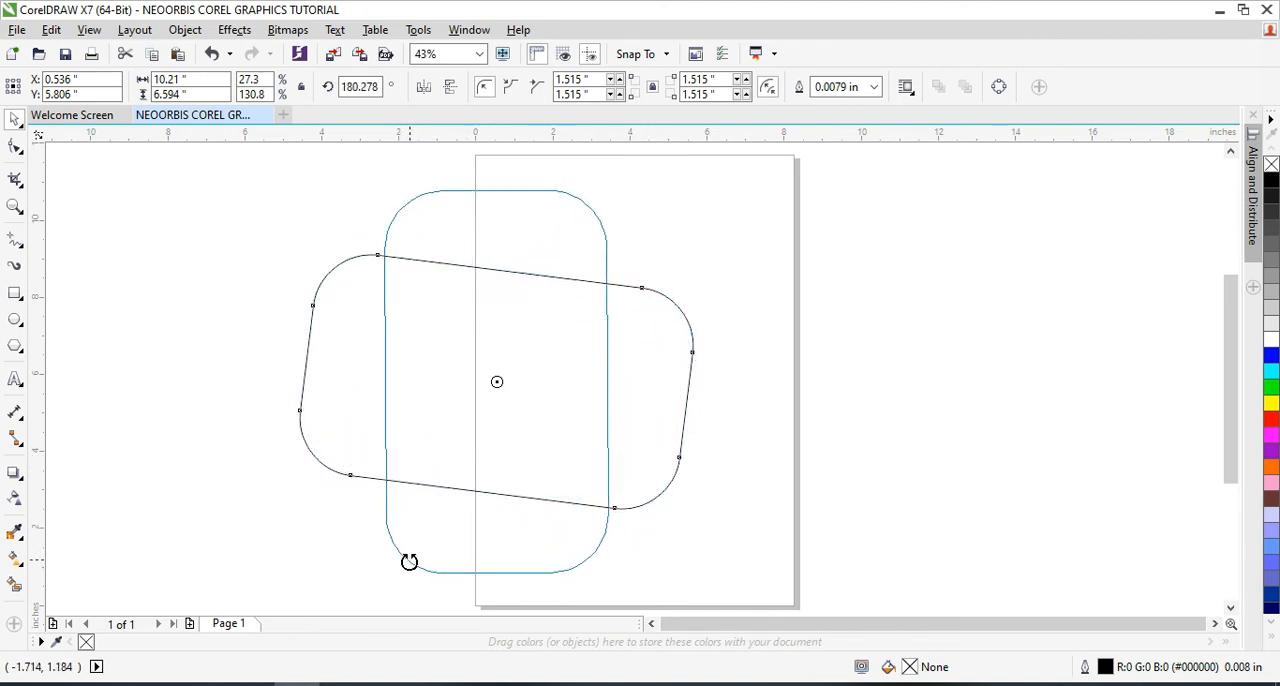
pyautogui.moveTo(409, 561); pyautogui.dragTo(400, 560)
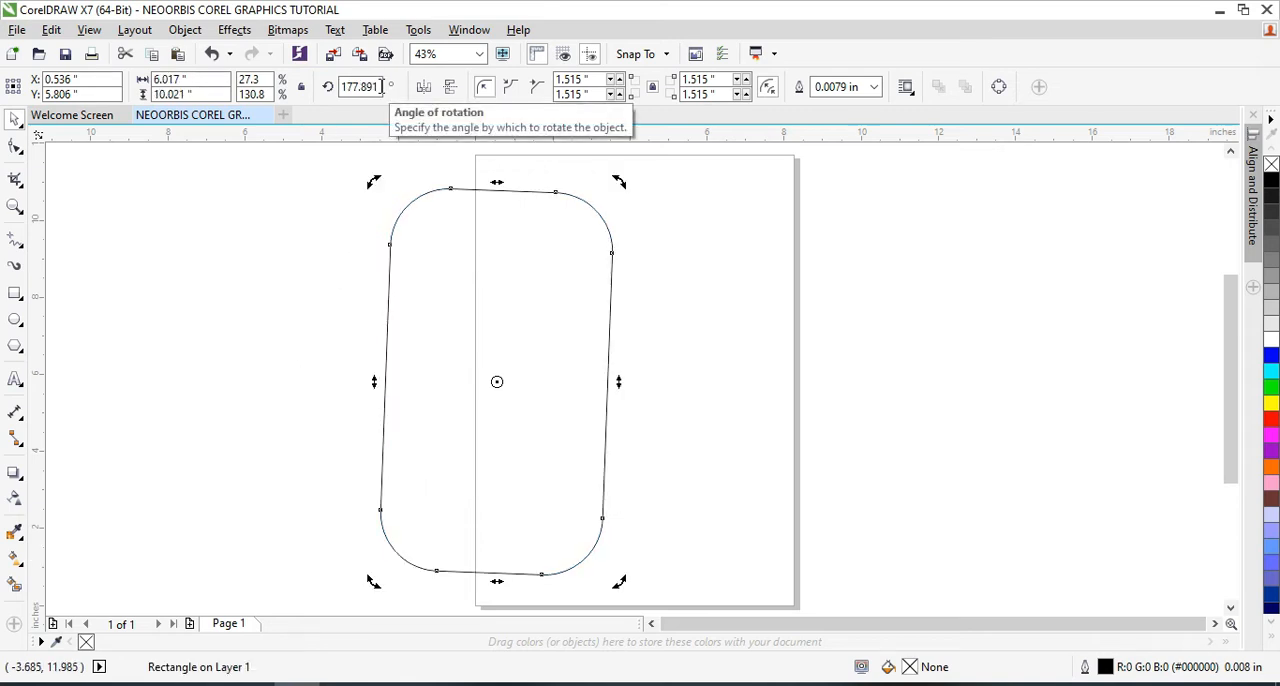
# Straighten the rounded rectangle by setting its rotation angle to 0 degrees, and deselect it
pyautogui.moveTo(369, 581)
pyautogui.mouseDown()
pyautogui.moveTo(500, 546)
pyautogui.moveTo(537, 266)
pyautogui.moveTo(512, 258)
pyautogui.moveTo(564, 262)
pyautogui.mouseUp()
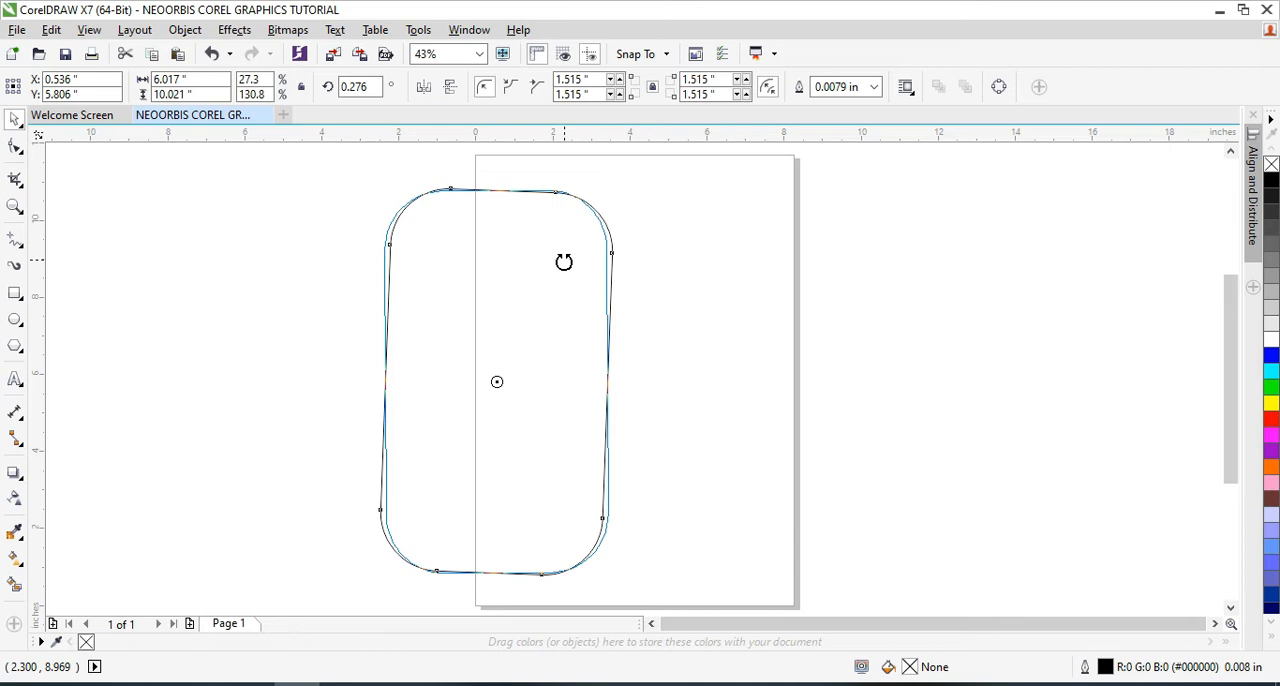
pyautogui.moveTo(564, 262); pyautogui.dragTo(563, 260)
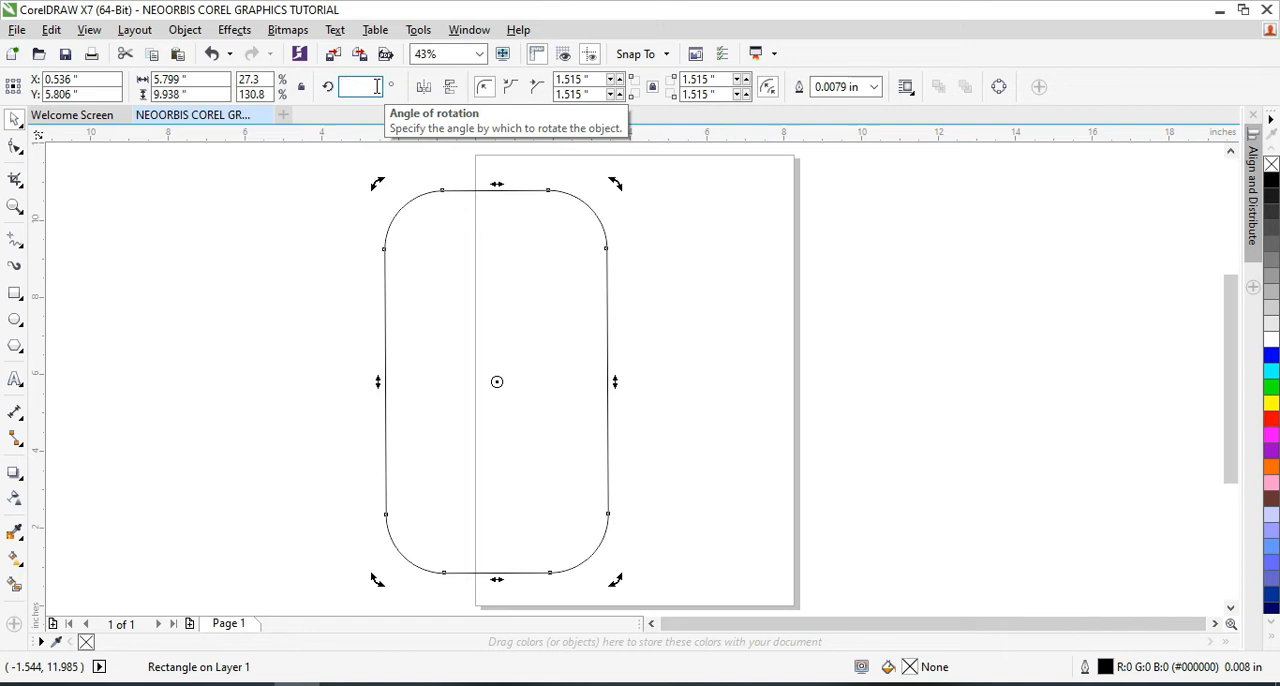
pyautogui.press('Return')
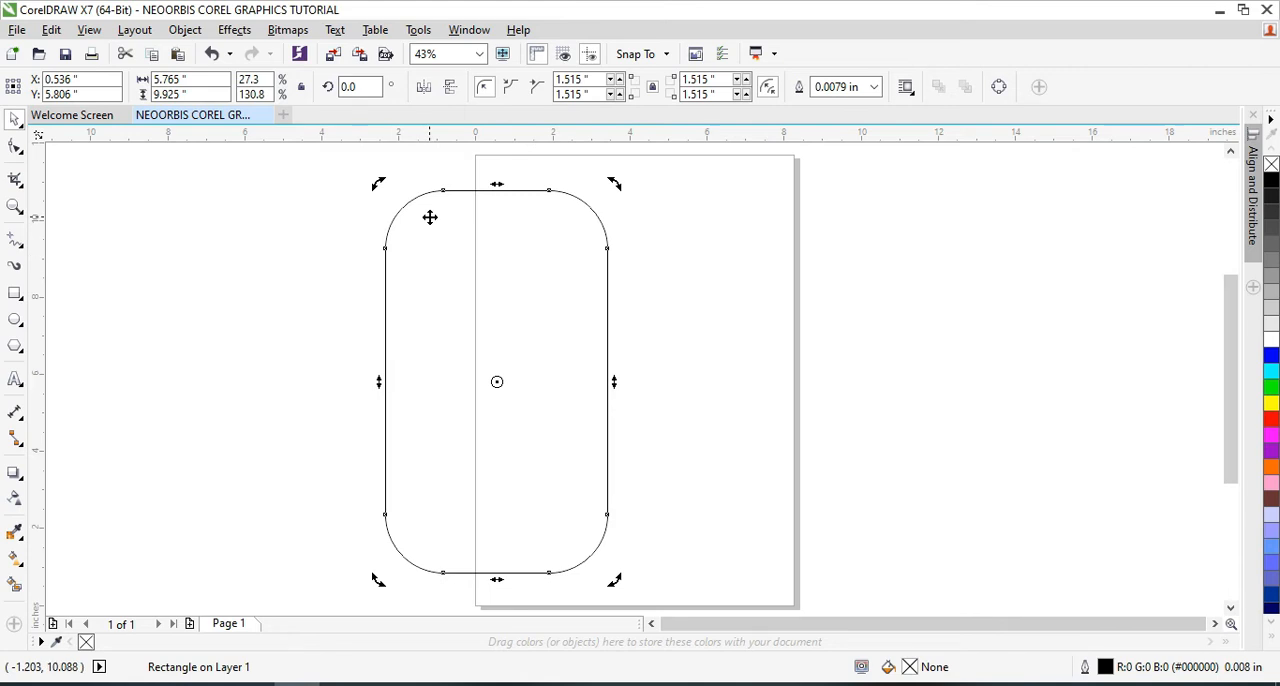
pyautogui.click(492, 382)
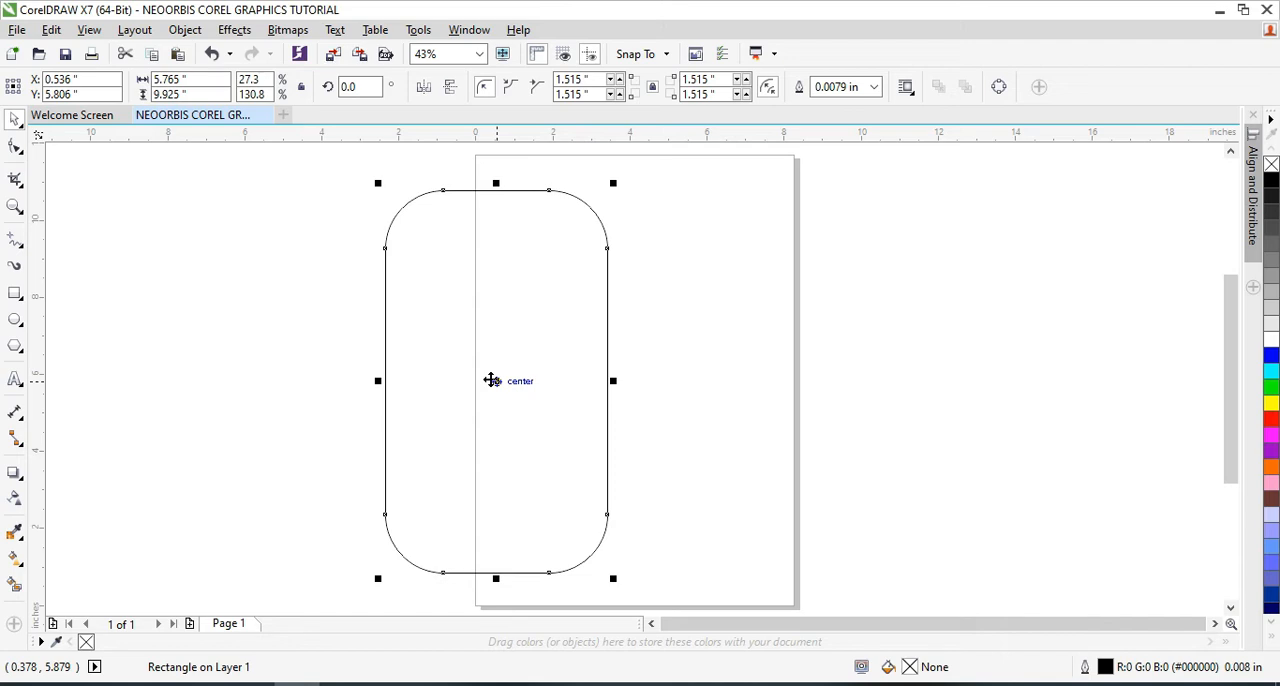
pyautogui.click(320, 377)
pyautogui.click(533, 369)
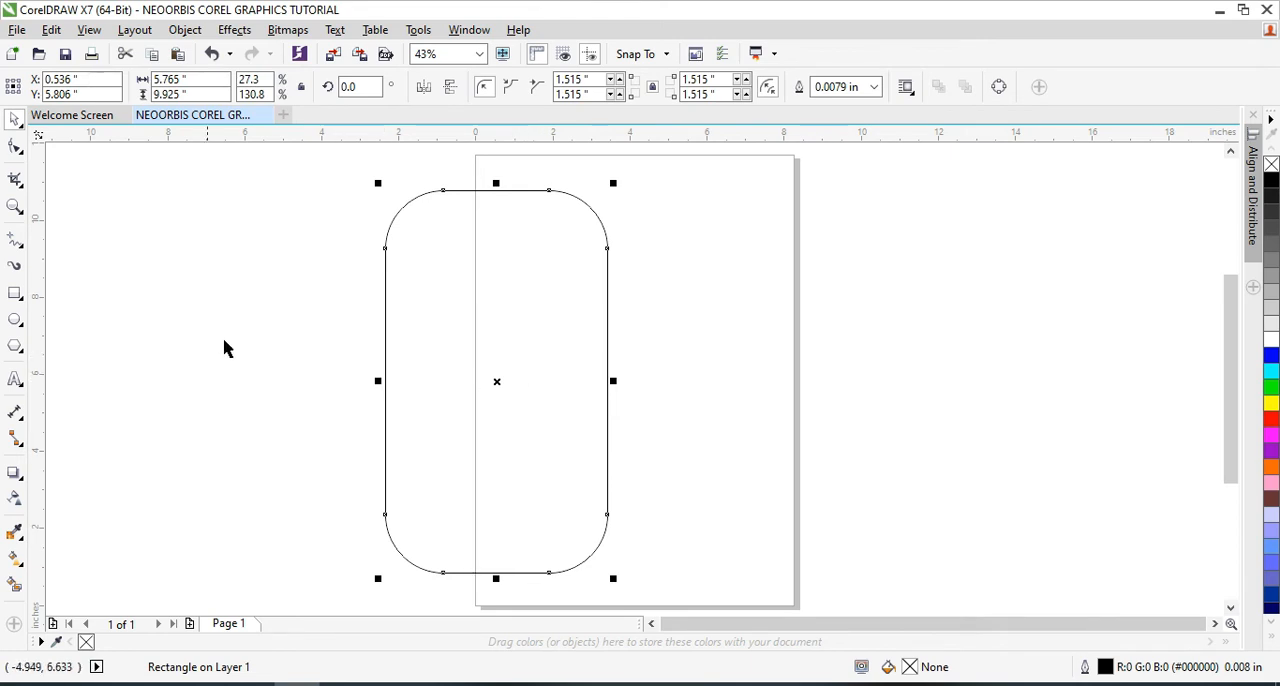
pyautogui.click(184, 342)
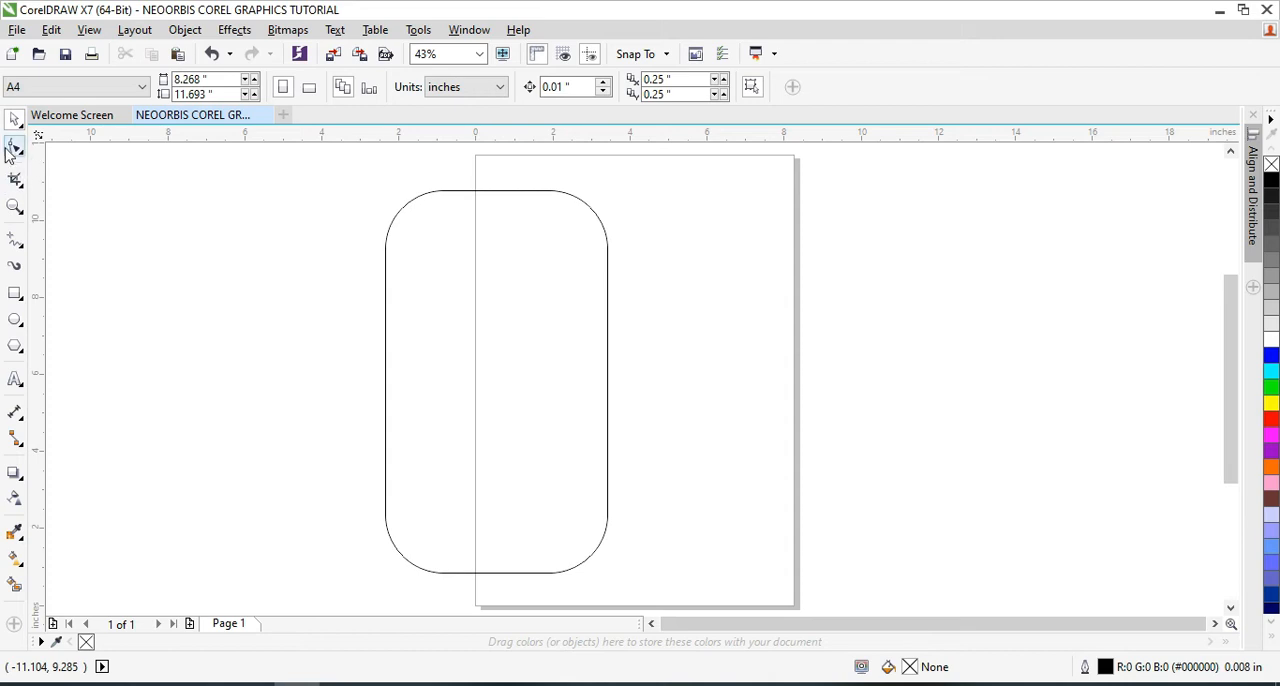
# Crop the rounded rectangle to its upper part with an area about 10.8 by 6.6 inches, and again with one about 9.3 by 4.6 inches
pyautogui.click(15, 179)
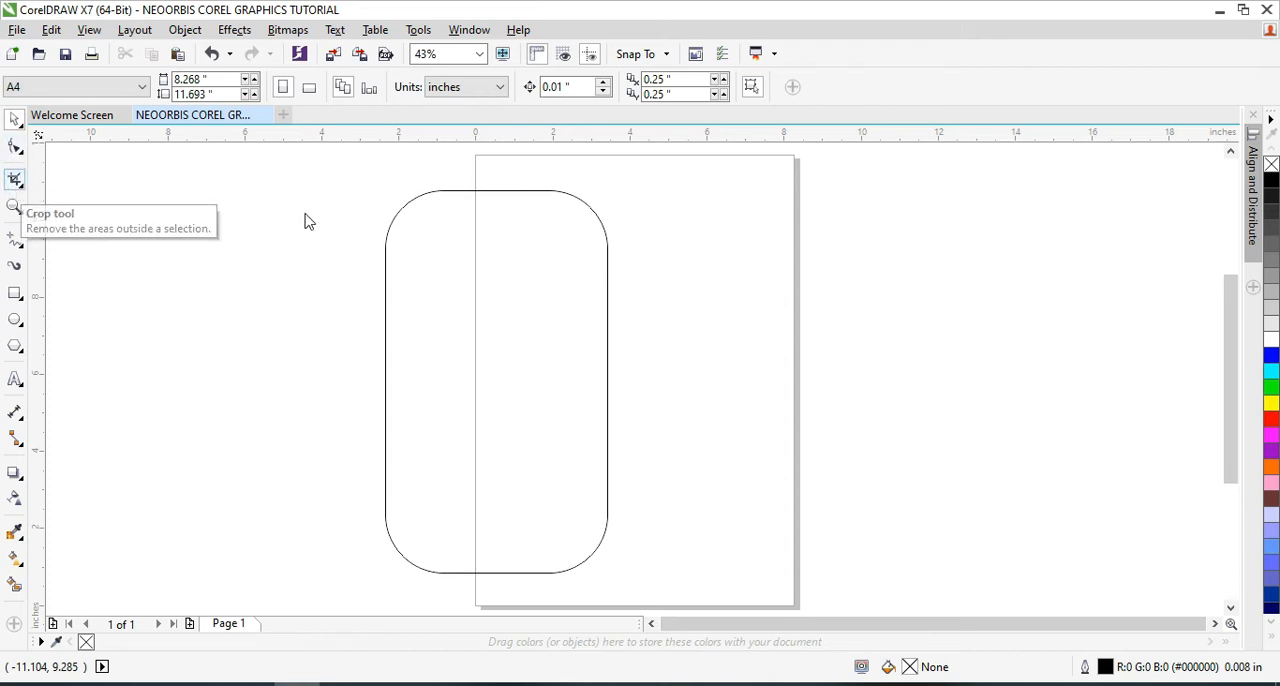
pyautogui.moveTo(375, 172); pyautogui.dragTo(792, 426)
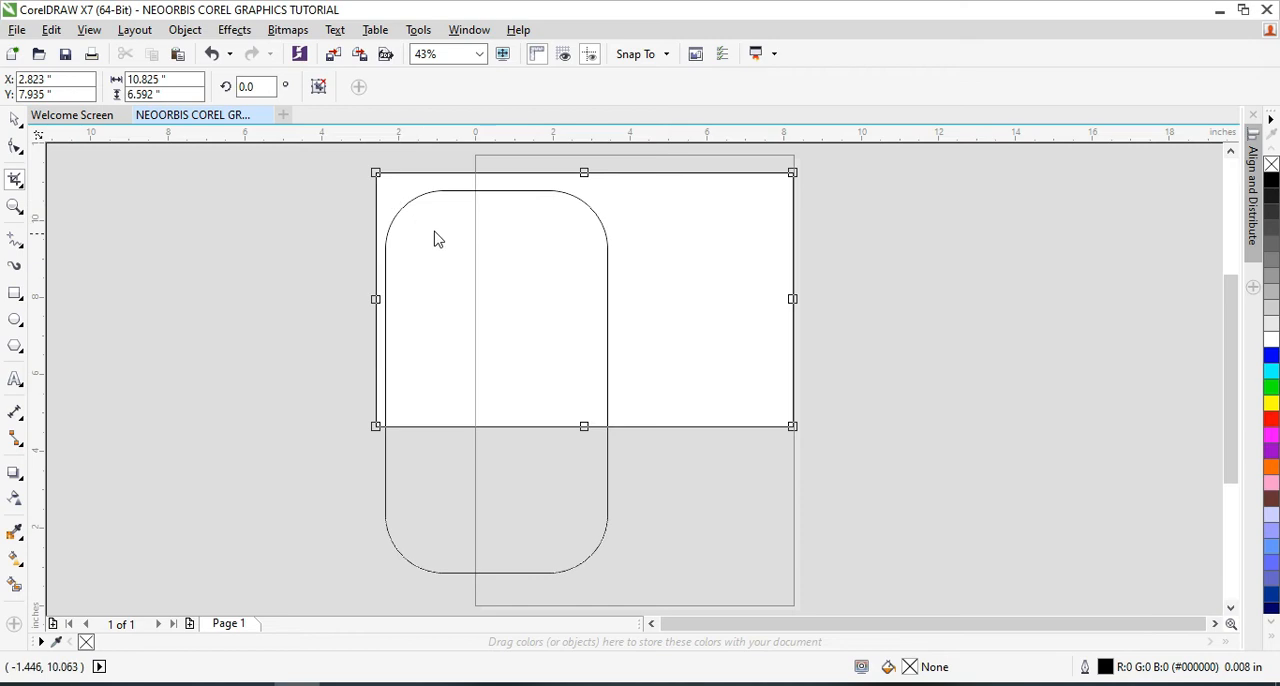
pyautogui.doubleClick(584, 376)
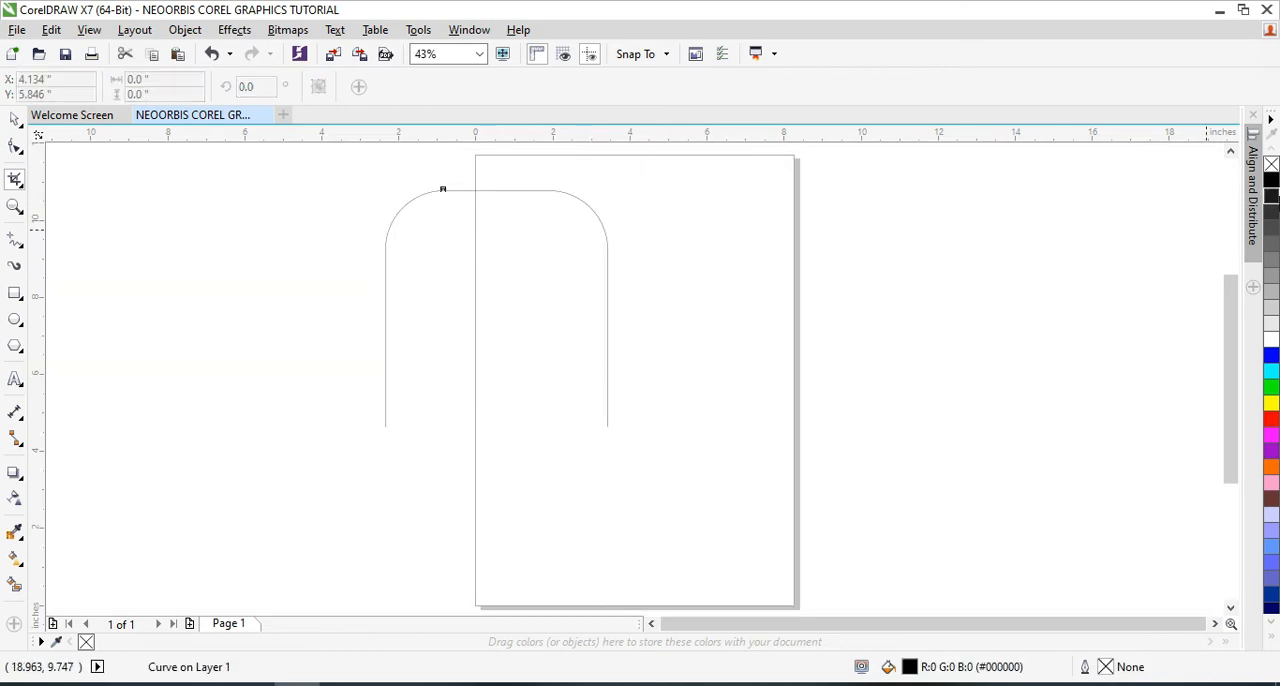
pyautogui.moveTo(320, 176); pyautogui.dragTo(677, 349)
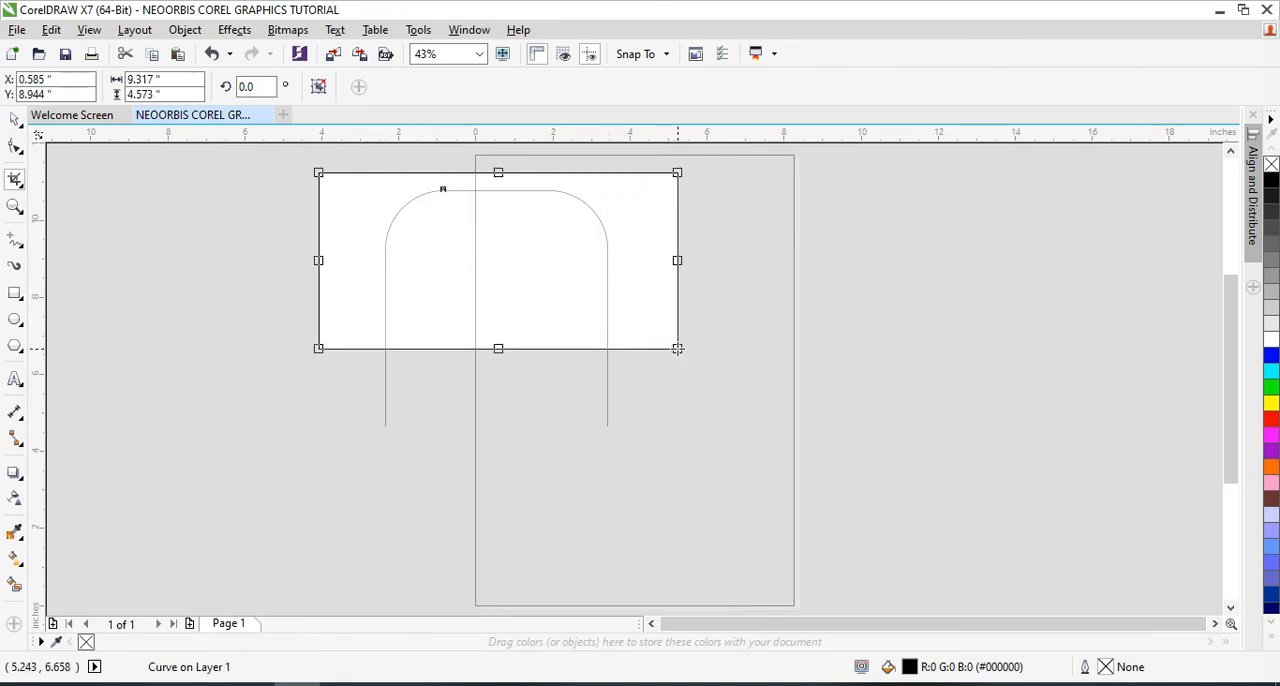
pyautogui.doubleClick(506, 282)
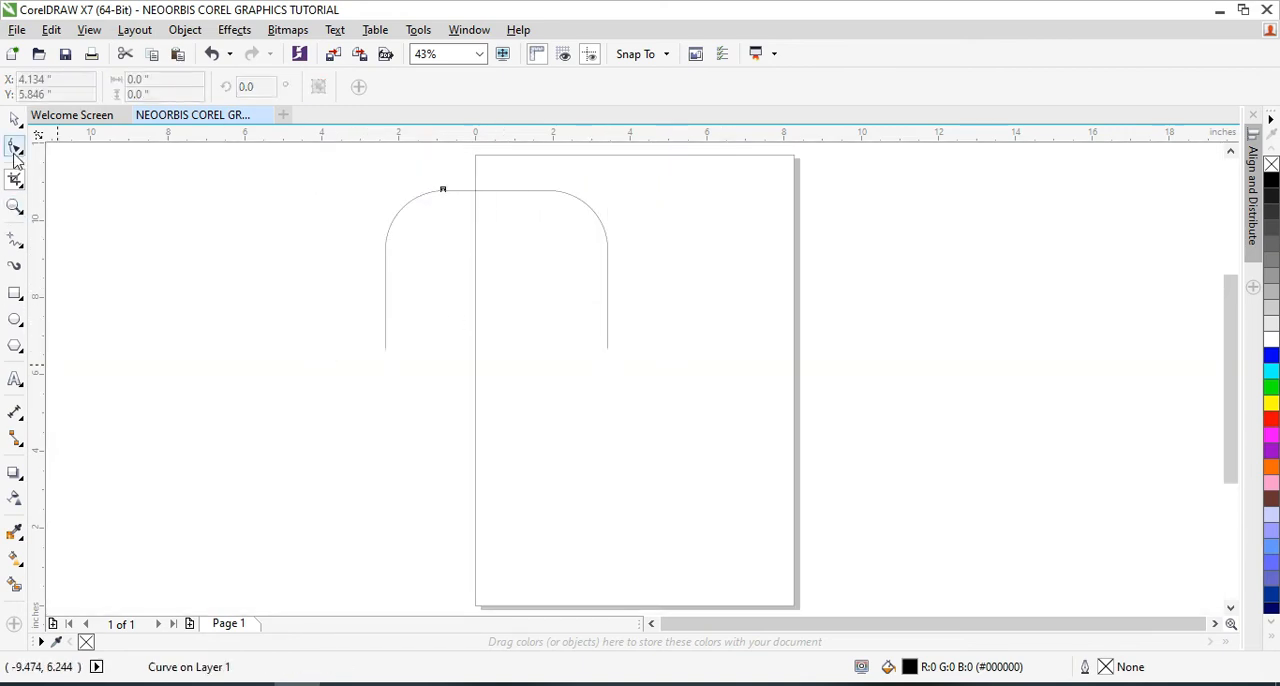
# Crop the remaining arch shorter from below, finishing with a crop area about 9.8 by 2.2 inches around its rounded top
pyautogui.moveTo(331, 186); pyautogui.dragTo(738, 395)
pyautogui.click(640, 326)
pyautogui.press('Escape')
pyautogui.moveTo(342, 172); pyautogui.dragTo(737, 326)
pyautogui.press('Escape')
pyautogui.moveTo(345, 180); pyautogui.dragTo(723, 264)
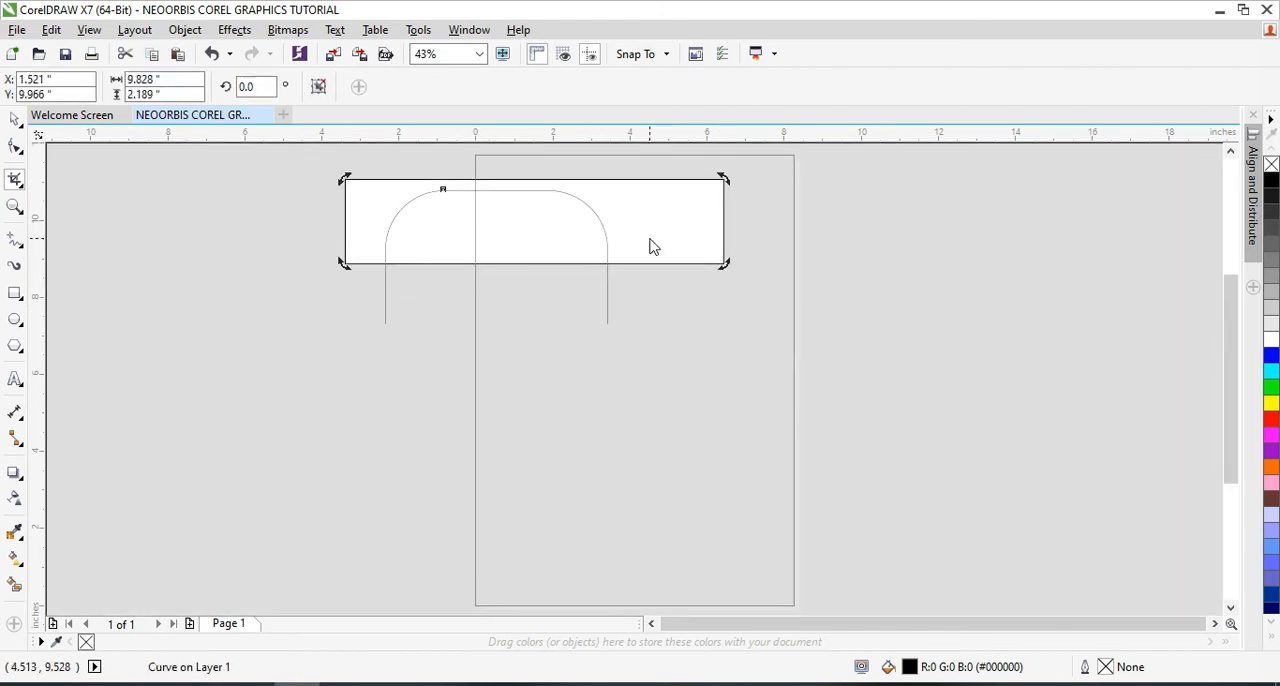
pyautogui.doubleClick(649, 245)
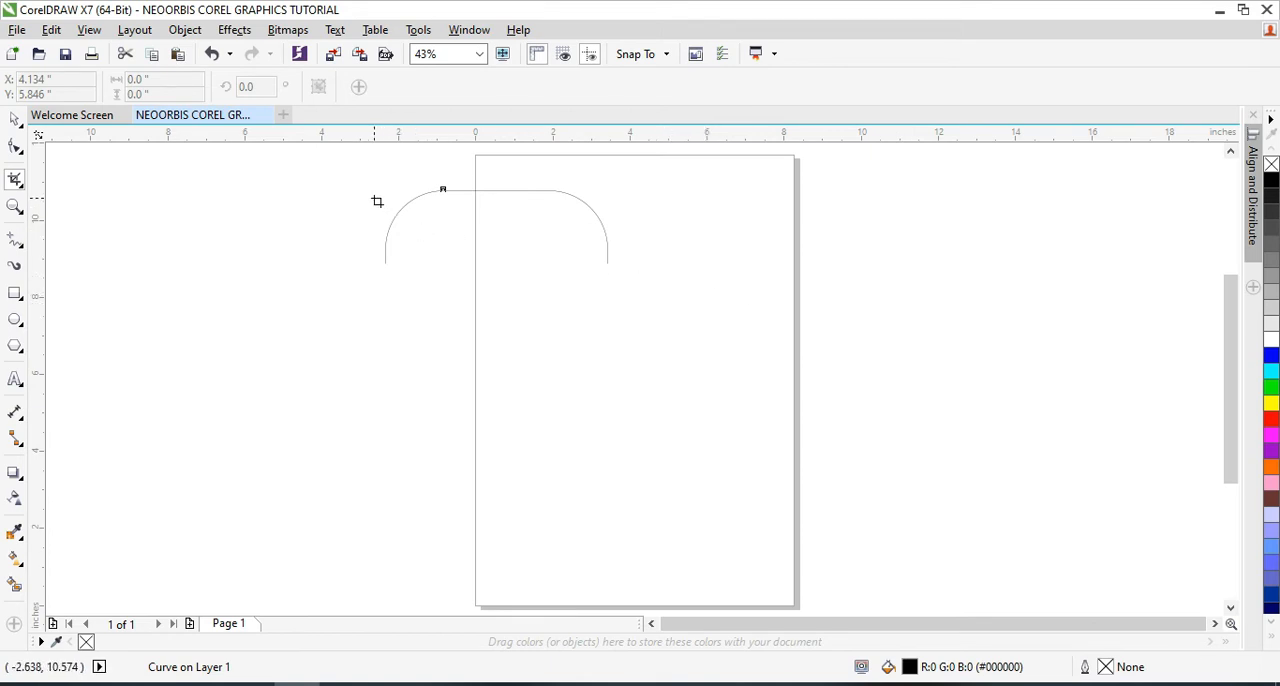
# Zoom in on the whole arch with two successive zoom areas up to 188%, and return to the full page view
pyautogui.click(14, 207)
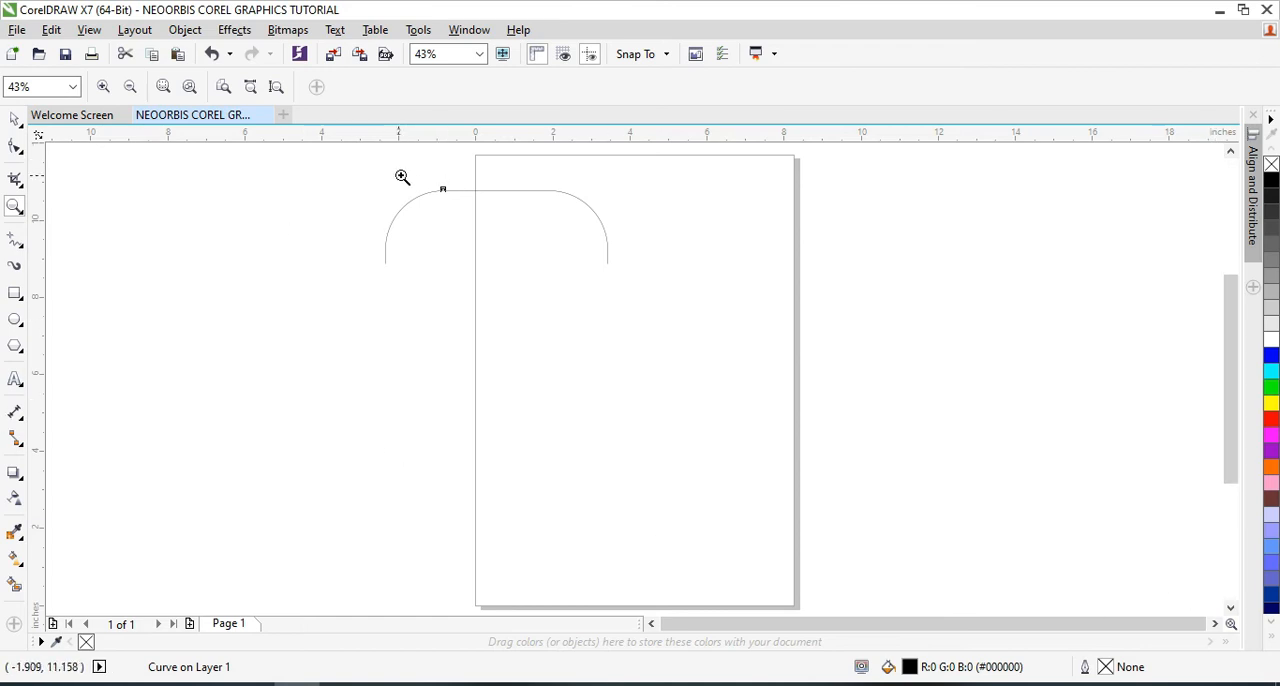
pyautogui.moveTo(340, 167); pyautogui.dragTo(769, 322)
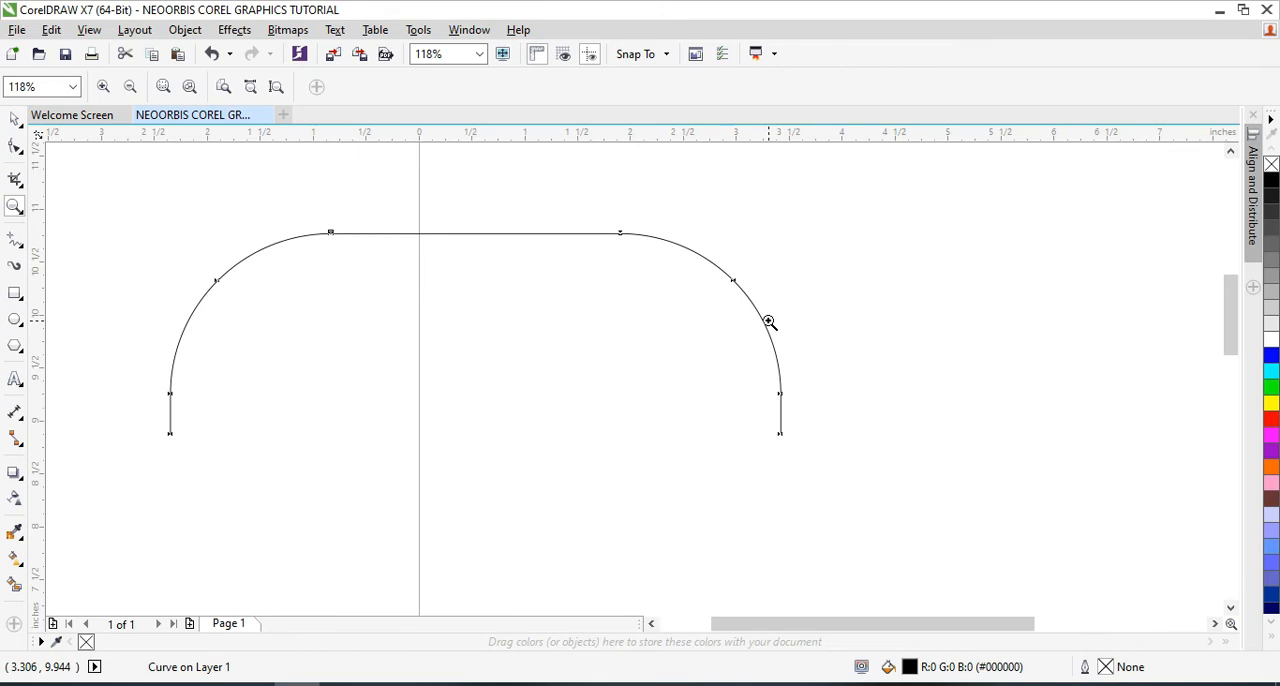
pyautogui.moveTo(157, 207); pyautogui.dragTo(880, 504)
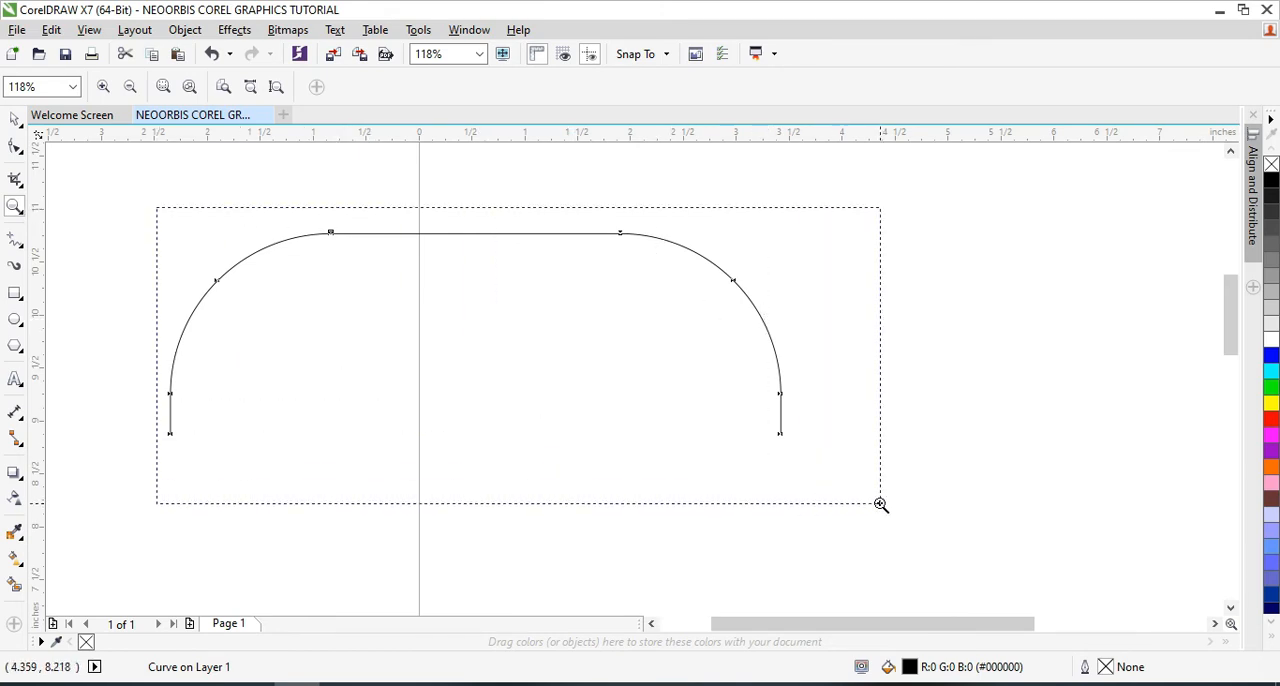
pyautogui.moveTo(880, 504); pyautogui.dragTo(880, 504)
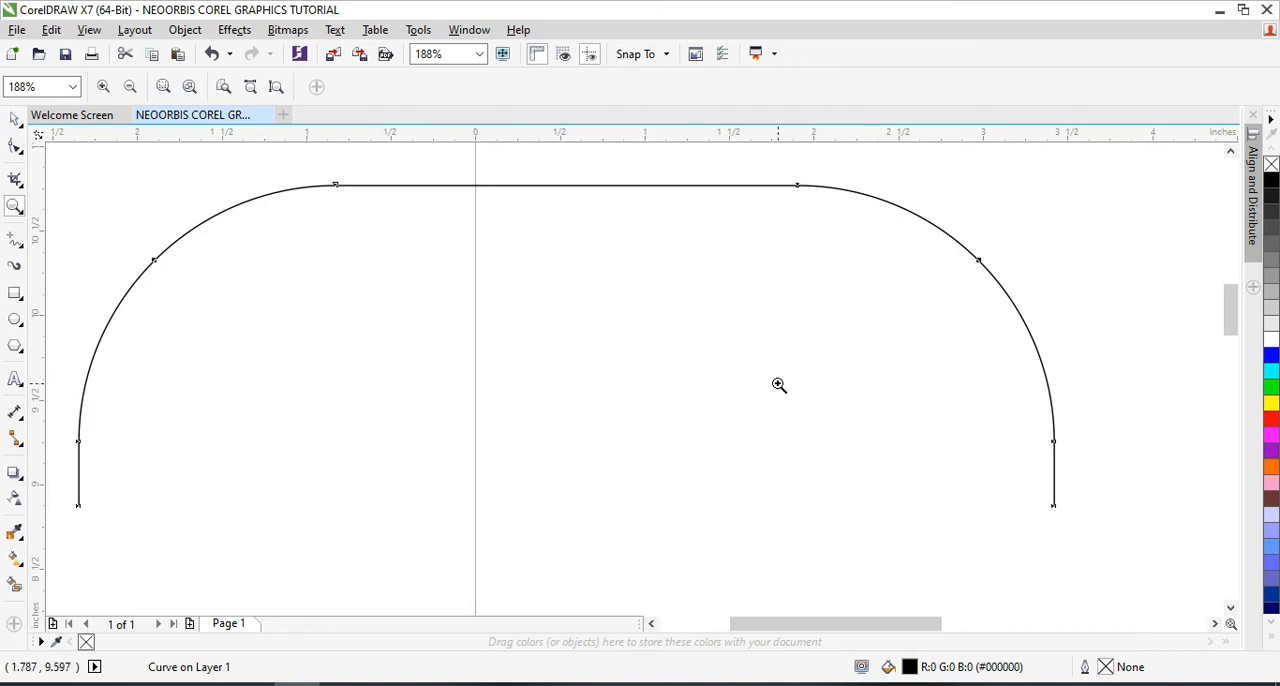
pyautogui.keyDown('shift'); pyautogui.click(330, 261); pyautogui.keyUp('shift')
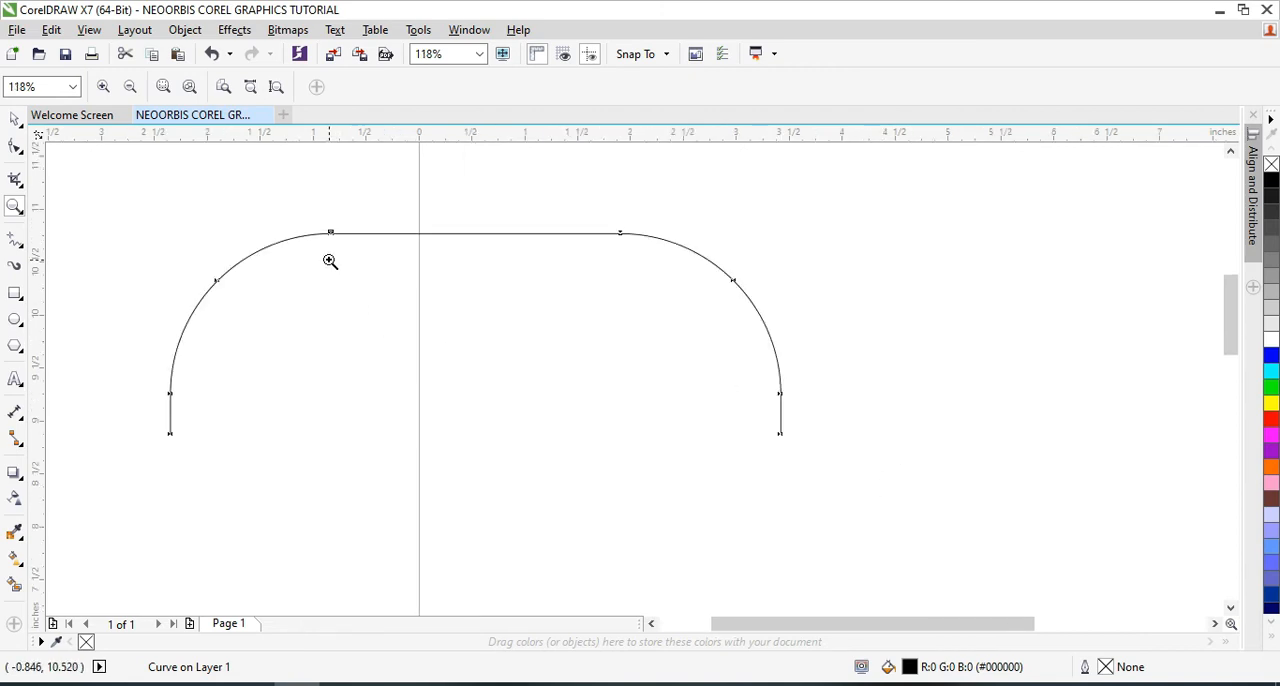
pyautogui.hotkey('shift', 'F4')
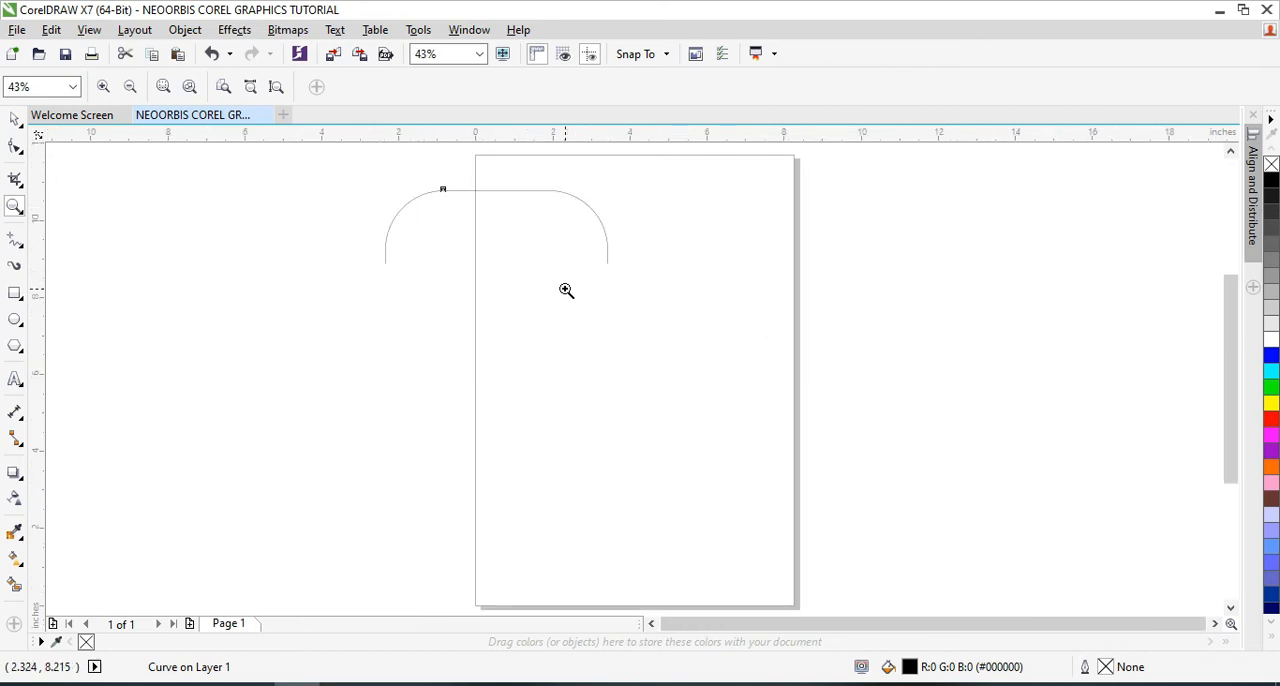
# Zoom in stepwise on the arch's upper-right curve to 685%, and zoom back out to 43%
pyautogui.click(466, 186)
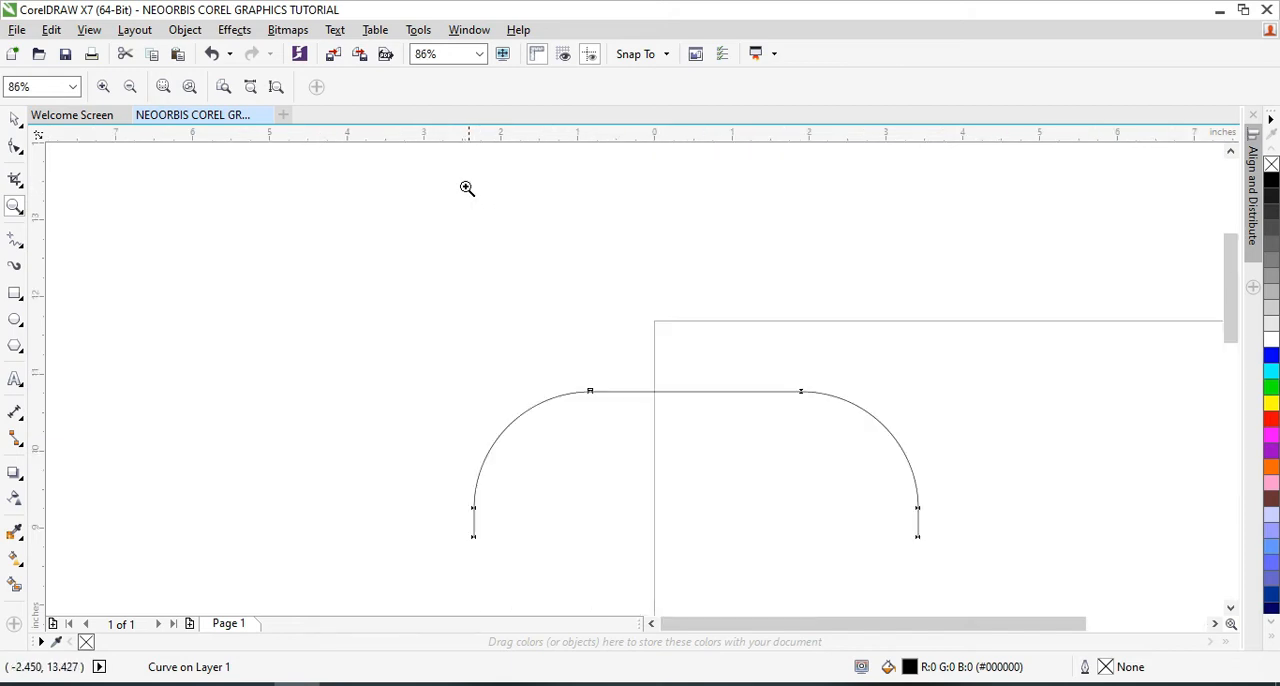
pyautogui.click(708, 398)
pyautogui.click(864, 378)
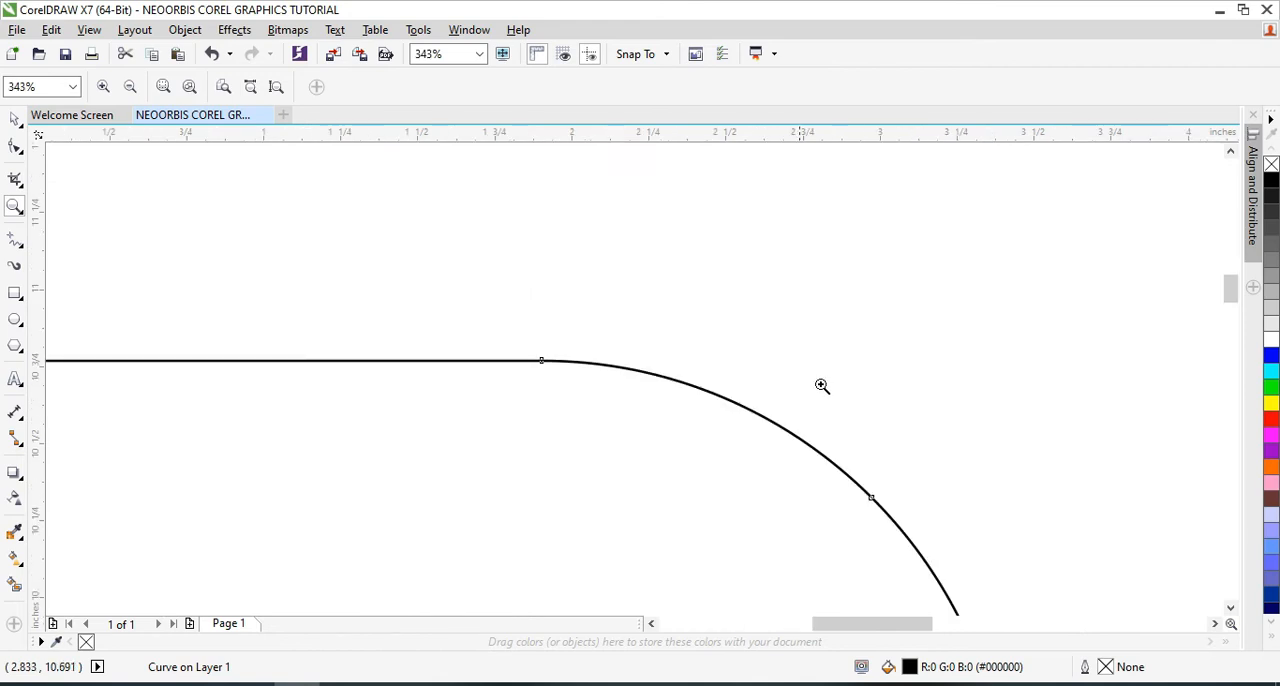
pyautogui.click(536, 370)
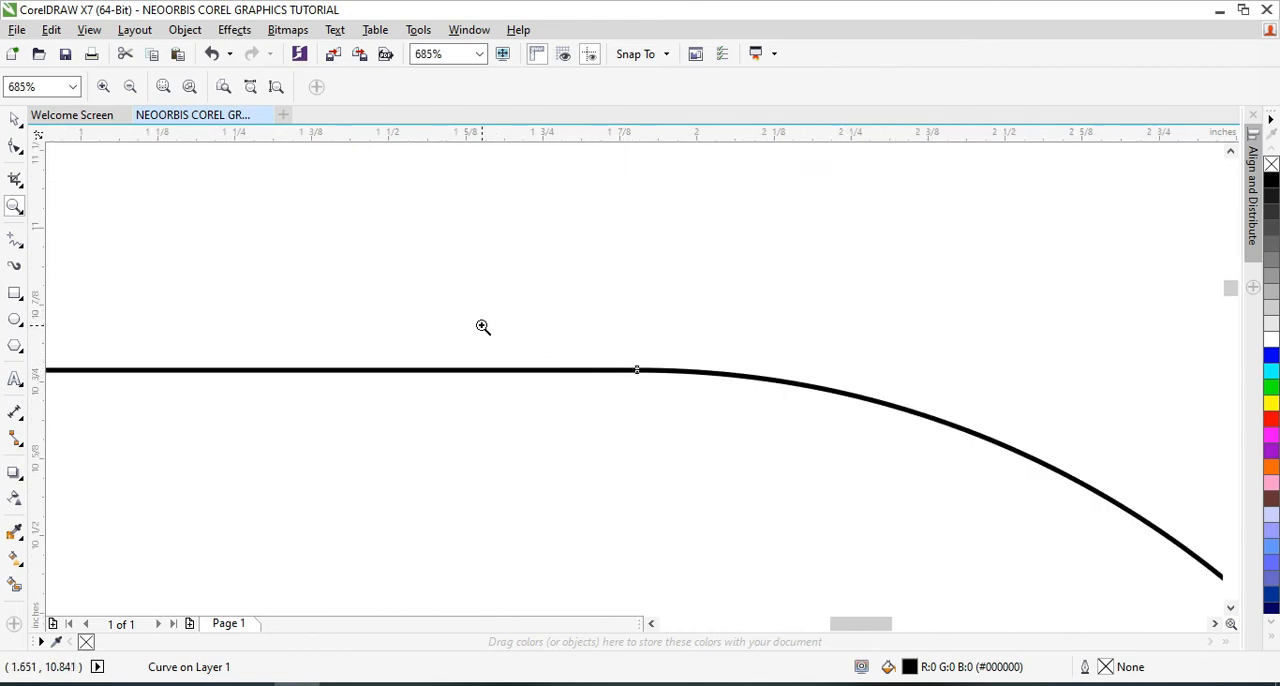
pyautogui.press('F3')
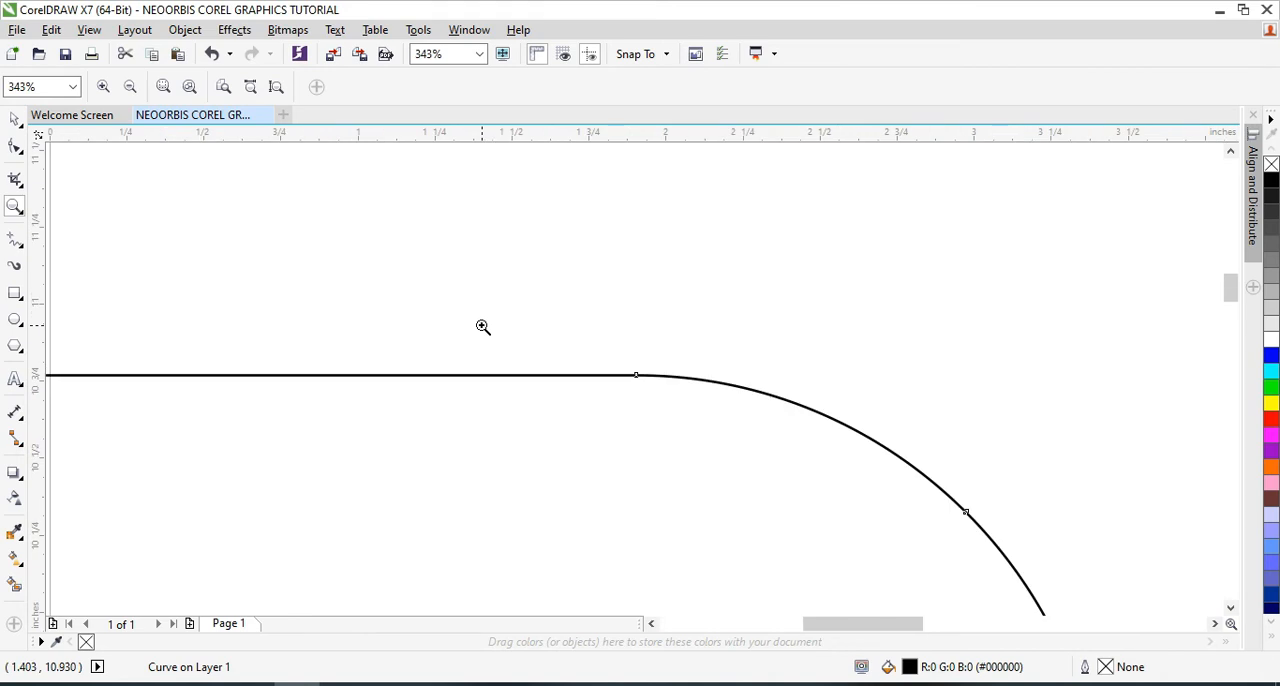
pyautogui.press('F3')
pyautogui.press('F3')
pyautogui.press('F3')
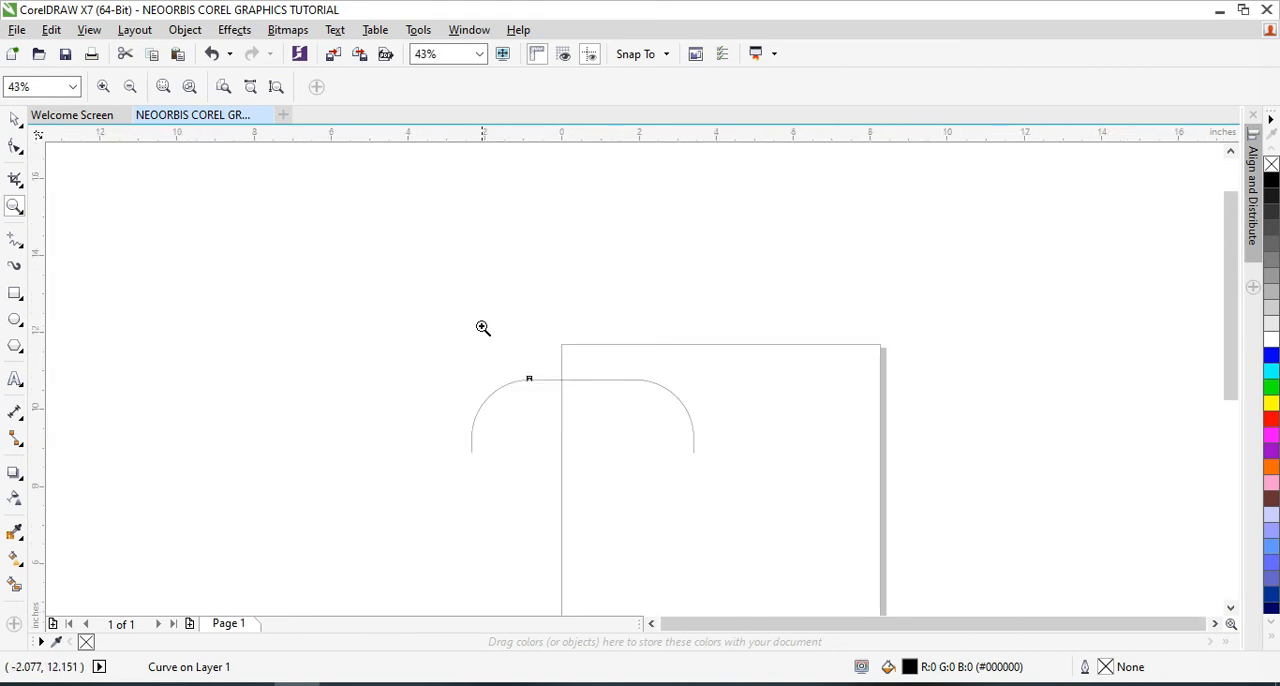
# Zoom in stepwise on the arch's upper-left curve, and zoom back out to 86%
pyautogui.click(552, 389)
pyautogui.click(551, 397)
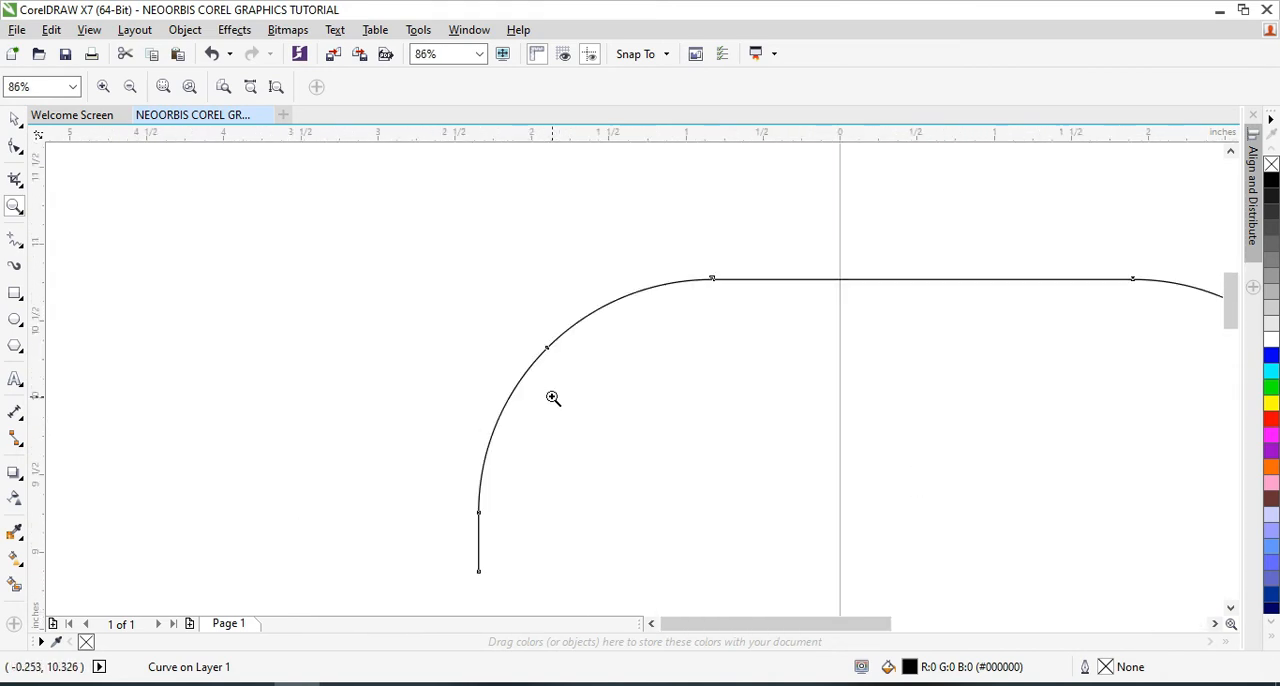
pyautogui.click(746, 288)
pyautogui.click(593, 349)
pyautogui.press('F3')
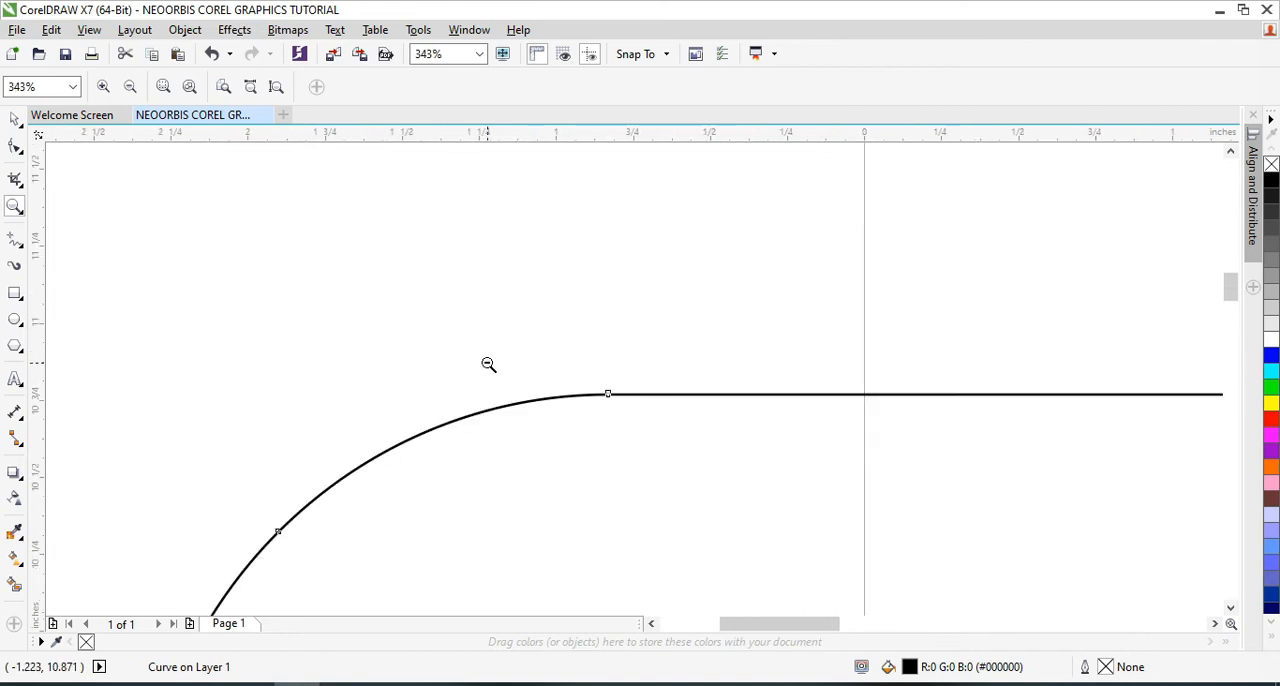
pyautogui.press('F3')
pyautogui.press('F3')
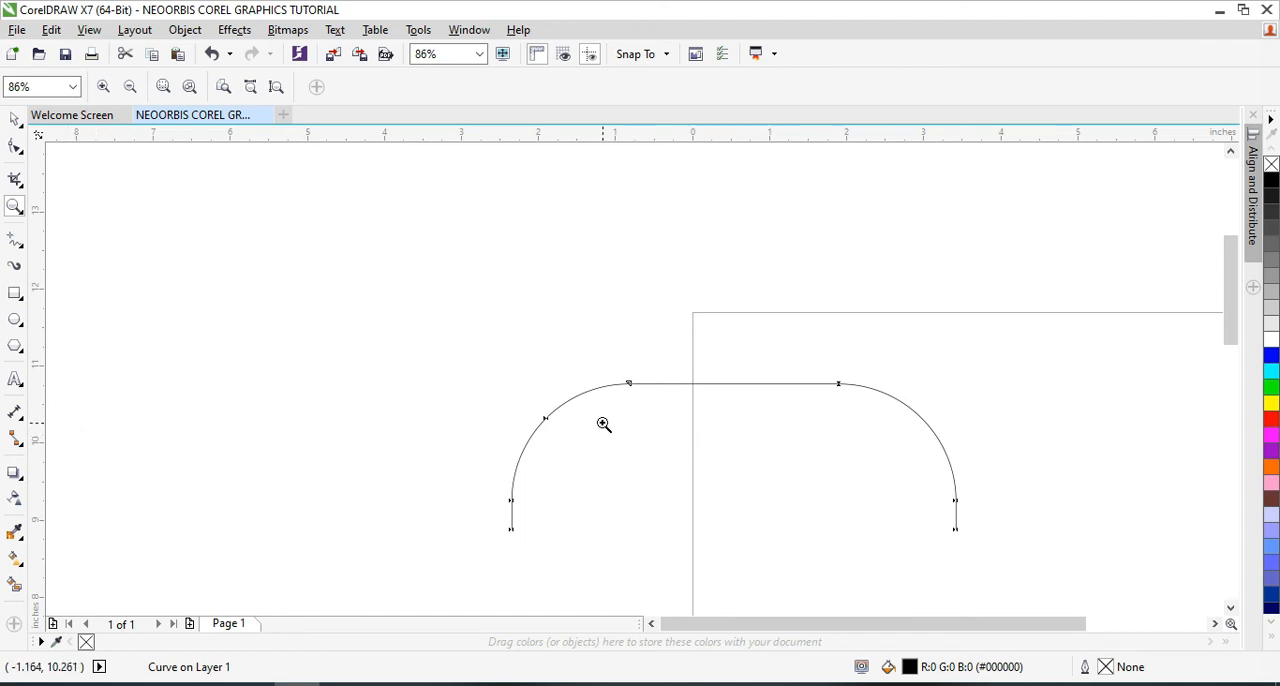
# Zoom in with successive zoom areas on the node at the left end of the arch's top line to 4442%, and return to 86%
pyautogui.moveTo(470, 355); pyautogui.dragTo(1029, 457)
pyautogui.moveTo(308, 281); pyautogui.dragTo(877, 366)
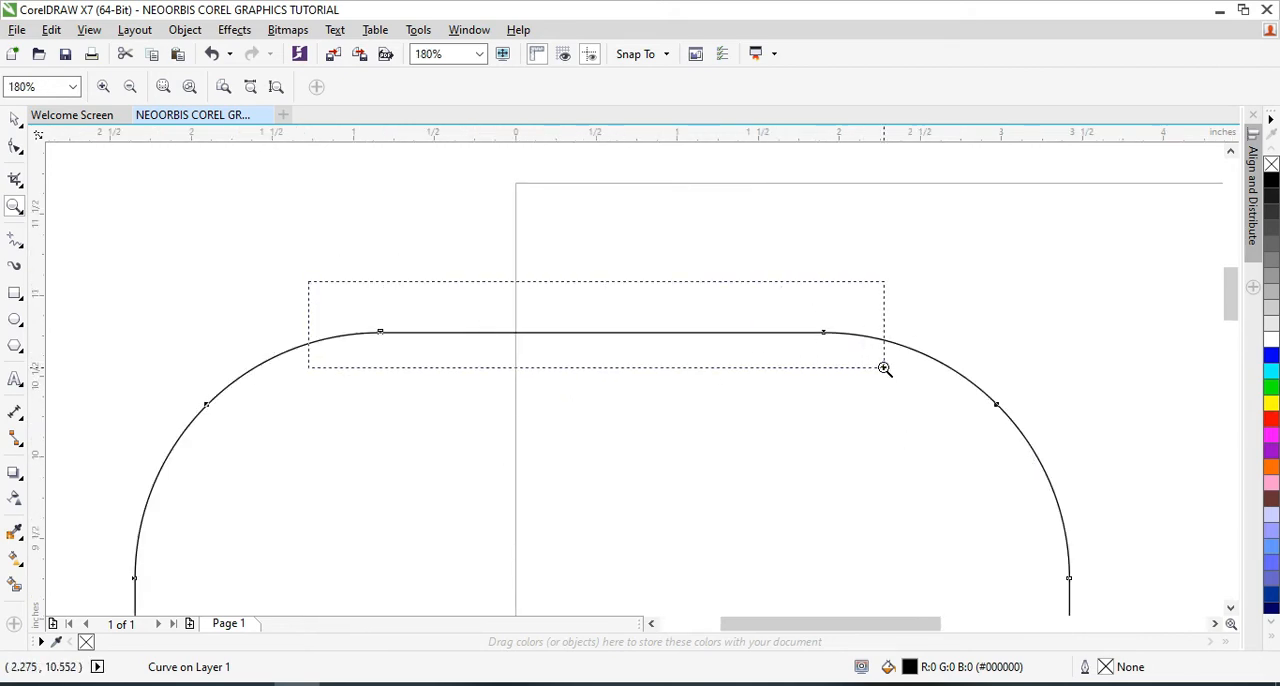
pyautogui.moveTo(156, 363); pyautogui.dragTo(311, 449)
pyautogui.moveTo(231, 217); pyautogui.dragTo(571, 437)
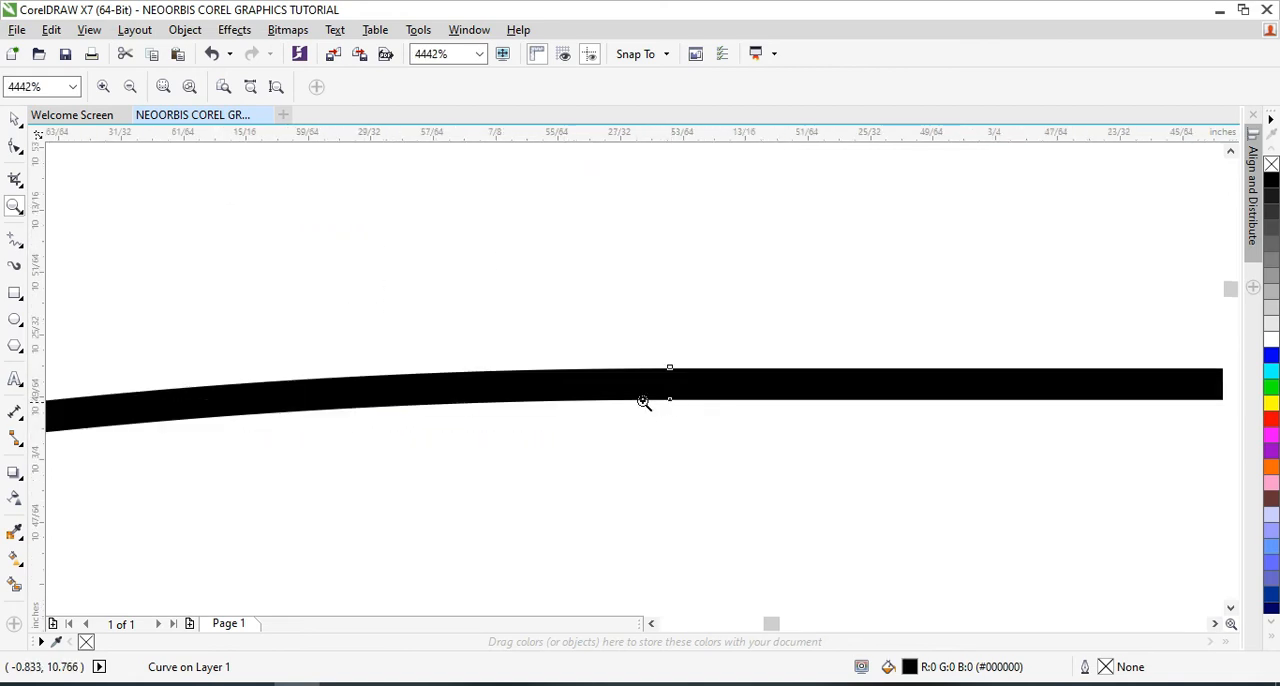
pyautogui.rightClick(331, 366)
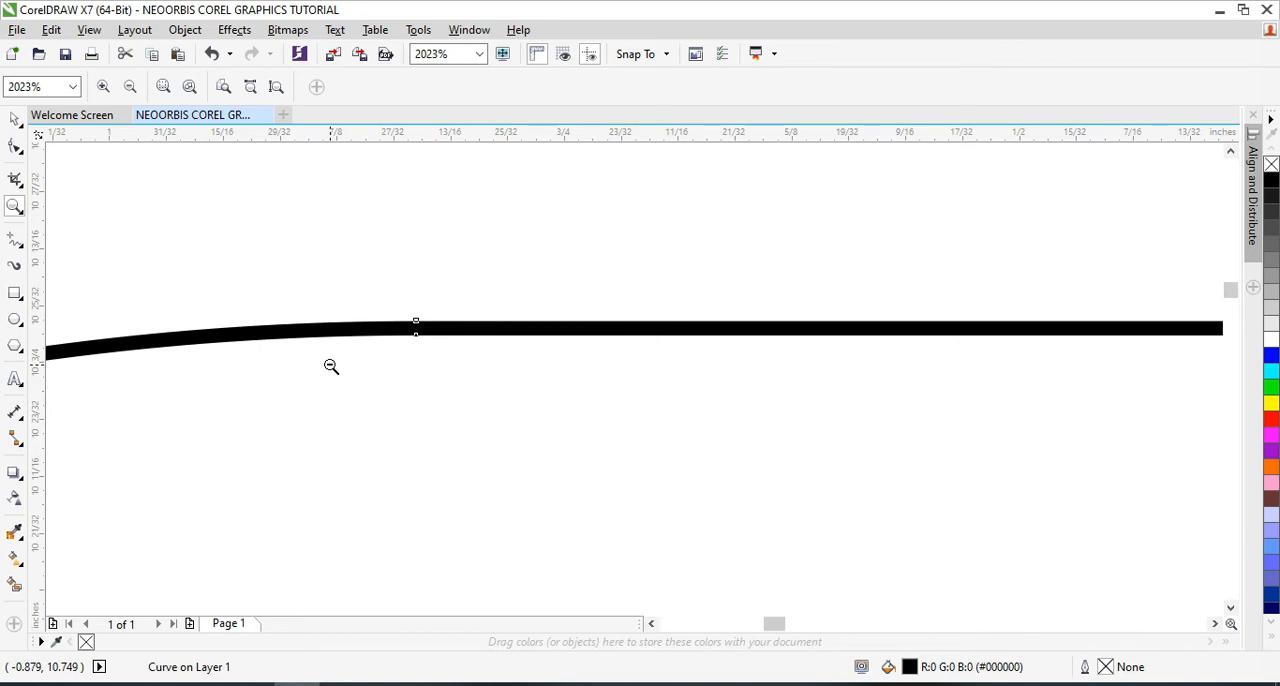
pyautogui.scroll(-8, 331, 366)
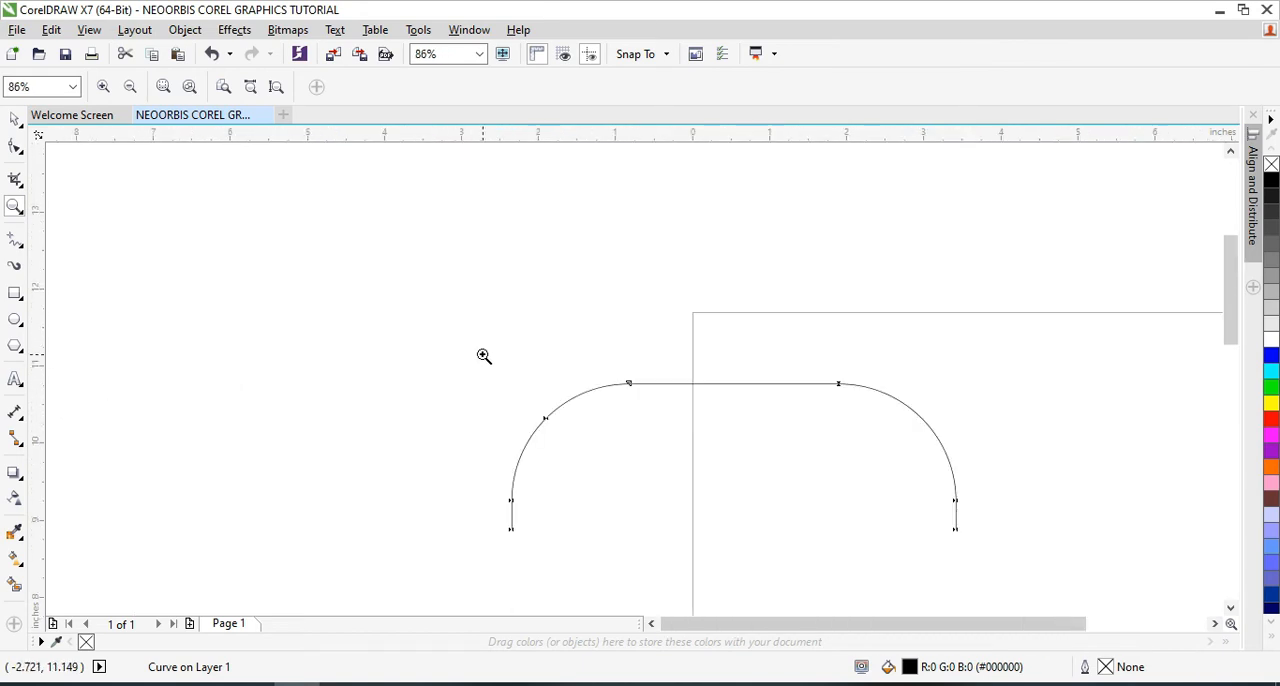
# Draw a looping Freehand curve about 10.8 by 5.1 inches across the arch and page corner, and delete it
pyautogui.click(13, 246)
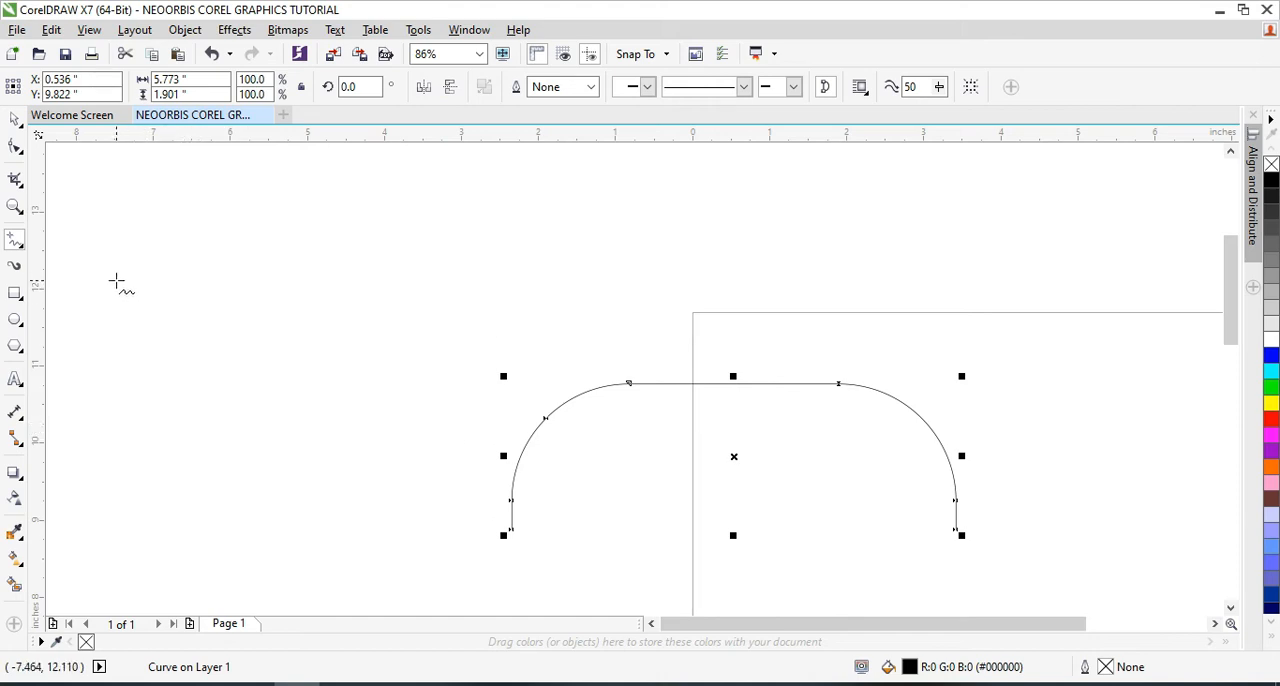
pyautogui.moveTo(160, 251)
pyautogui.mouseDown()
pyautogui.moveTo(543, 240)
pyautogui.moveTo(350, 350)
pyautogui.moveTo(297, 335)
pyautogui.moveTo(551, 357)
pyautogui.moveTo(596, 386)
pyautogui.moveTo(618, 272)
pyautogui.moveTo(763, 157)
pyautogui.moveTo(992, 296)
pyautogui.mouseUp()
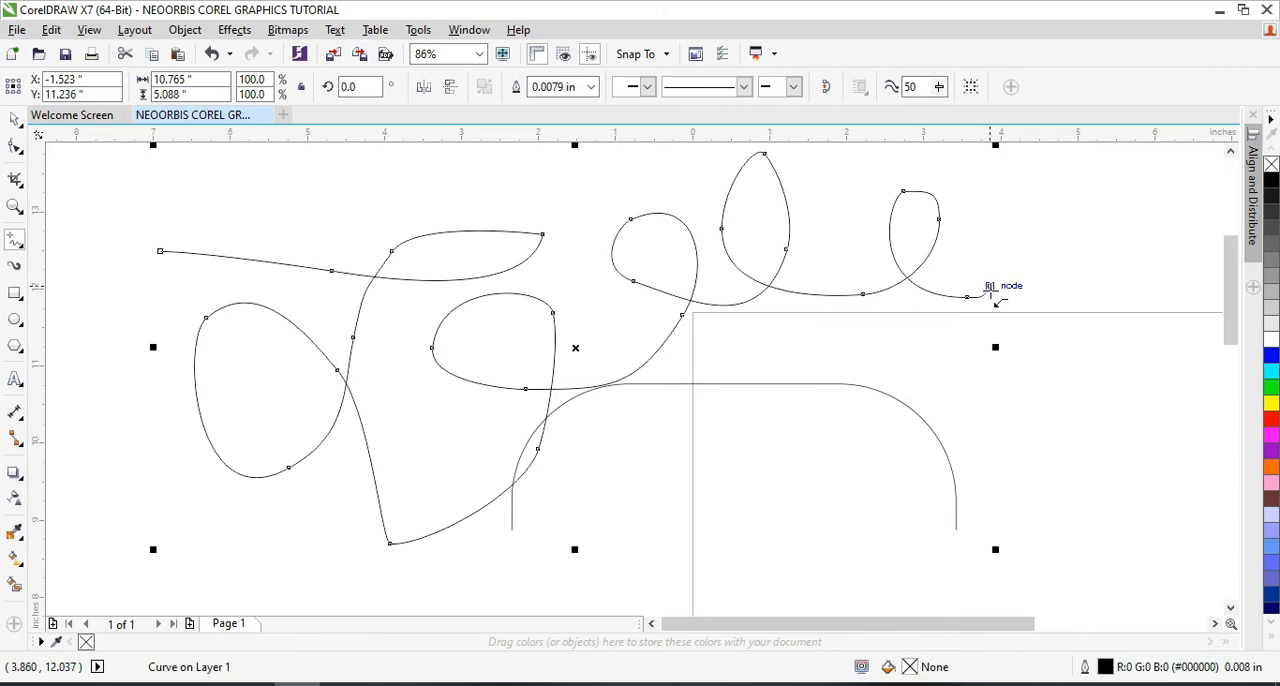
pyautogui.press('Delete')
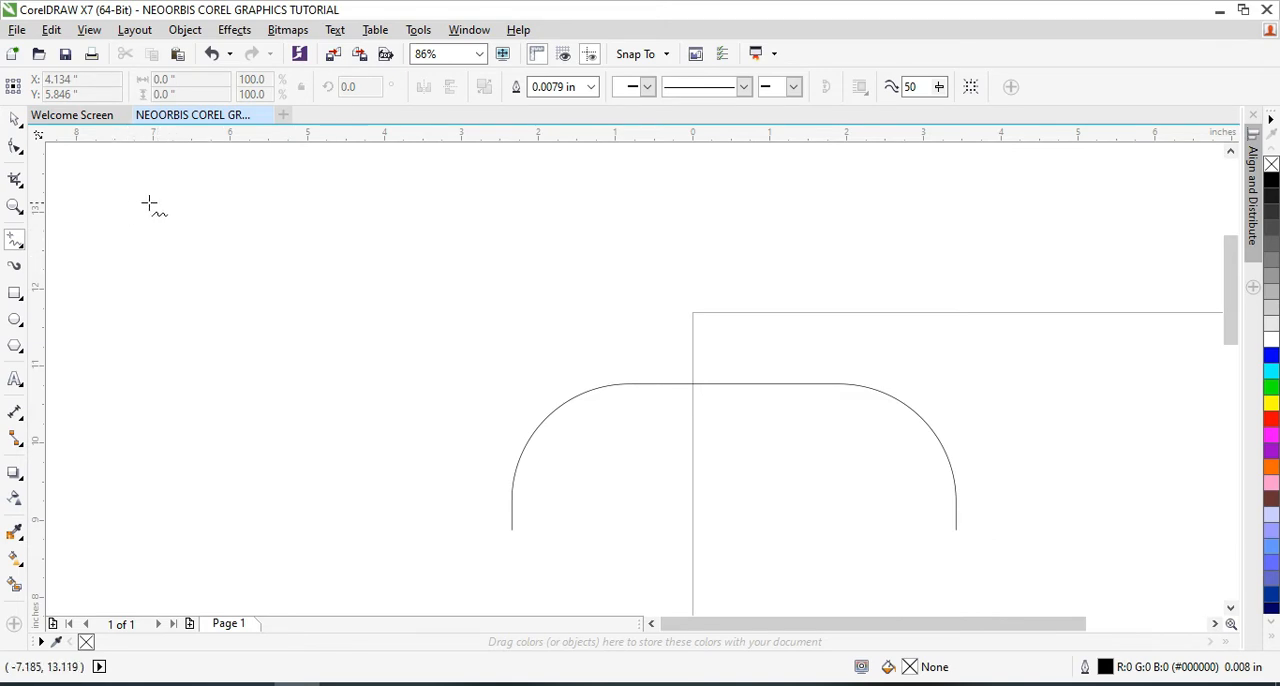
# Draw a Freehand head-and-shoulders outline about 3.7 by 5 inches beside the arch, extending it from its open end, and delete it
pyautogui.moveTo(323, 423)
pyautogui.mouseDown()
pyautogui.moveTo(274, 374)
pyautogui.moveTo(257, 299)
pyautogui.moveTo(291, 311)
pyautogui.moveTo(294, 251)
pyautogui.moveTo(423, 191)
pyautogui.moveTo(486, 247)
pyautogui.moveTo(486, 288)
pyautogui.moveTo(504, 279)
pyautogui.moveTo(518, 330)
pyautogui.moveTo(501, 364)
pyautogui.moveTo(474, 369)
pyautogui.moveTo(471, 404)
pyautogui.moveTo(428, 450)
pyautogui.moveTo(445, 476)
pyautogui.moveTo(480, 479)
pyautogui.moveTo(517, 520)
pyautogui.moveTo(527, 557)
pyautogui.mouseUp()
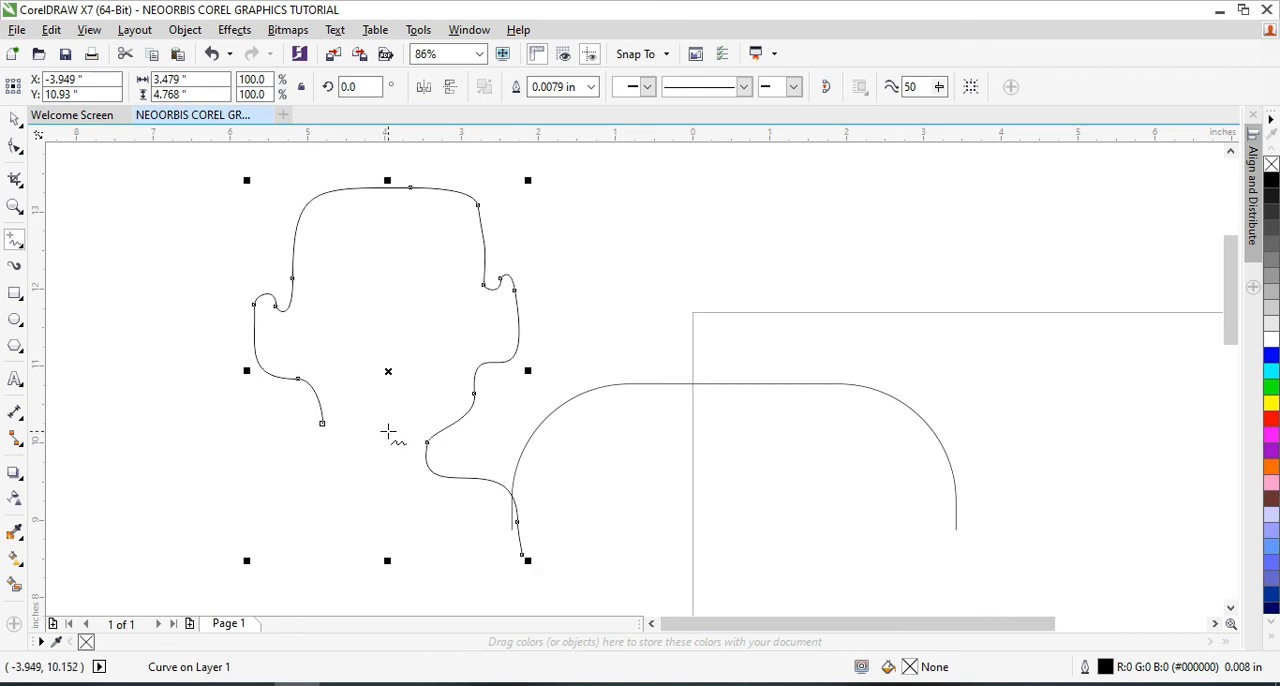
pyautogui.moveTo(325, 425)
pyautogui.mouseDown()
pyautogui.moveTo(305, 451)
pyautogui.moveTo(242, 488)
pyautogui.moveTo(240, 552)
pyautogui.mouseUp()
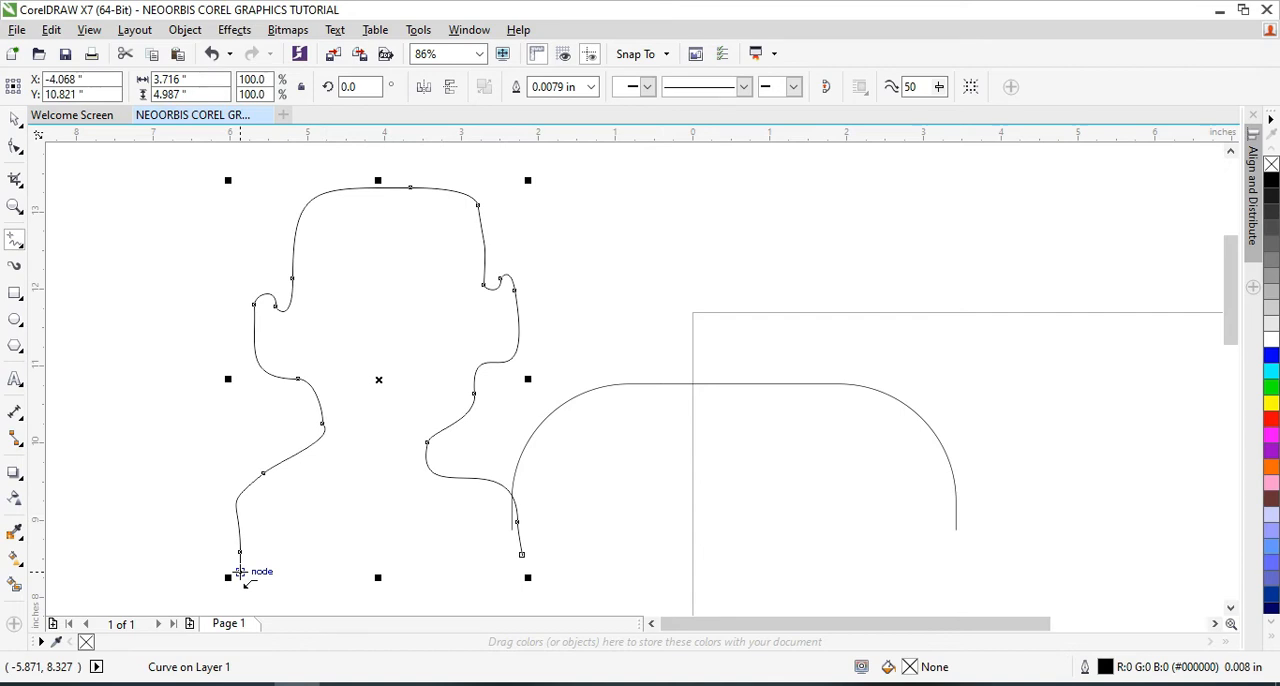
pyautogui.click(15, 119)
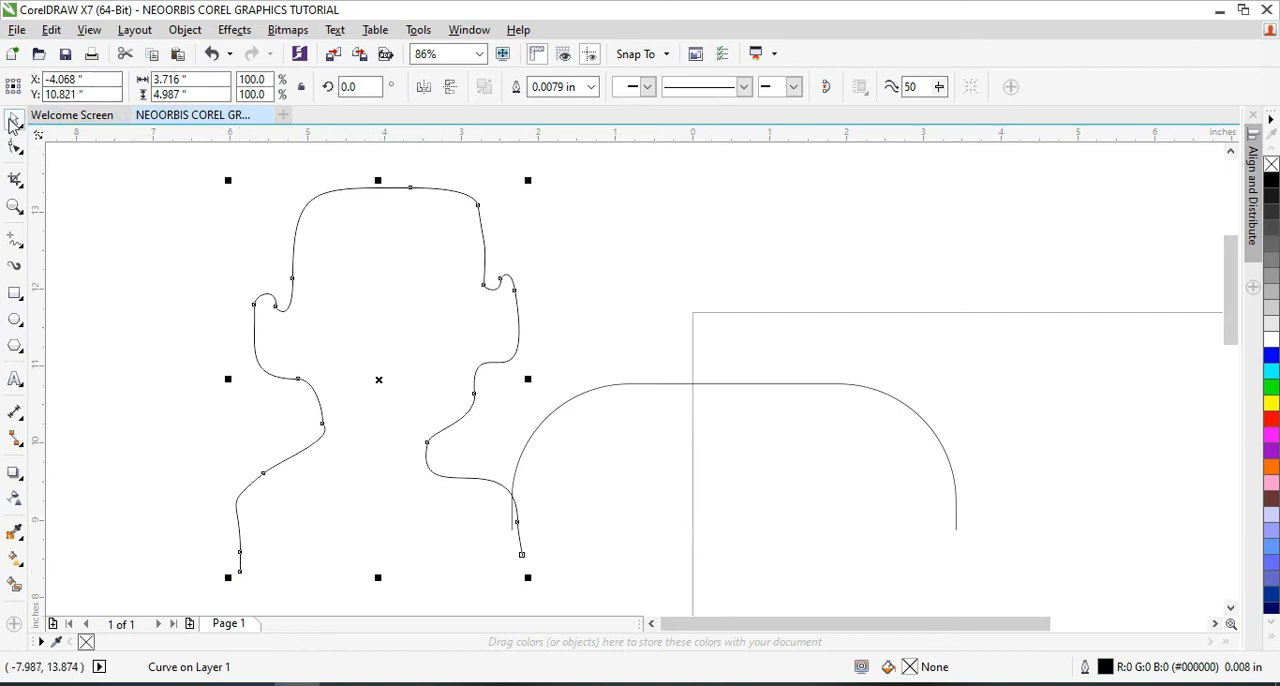
pyautogui.press('Delete')
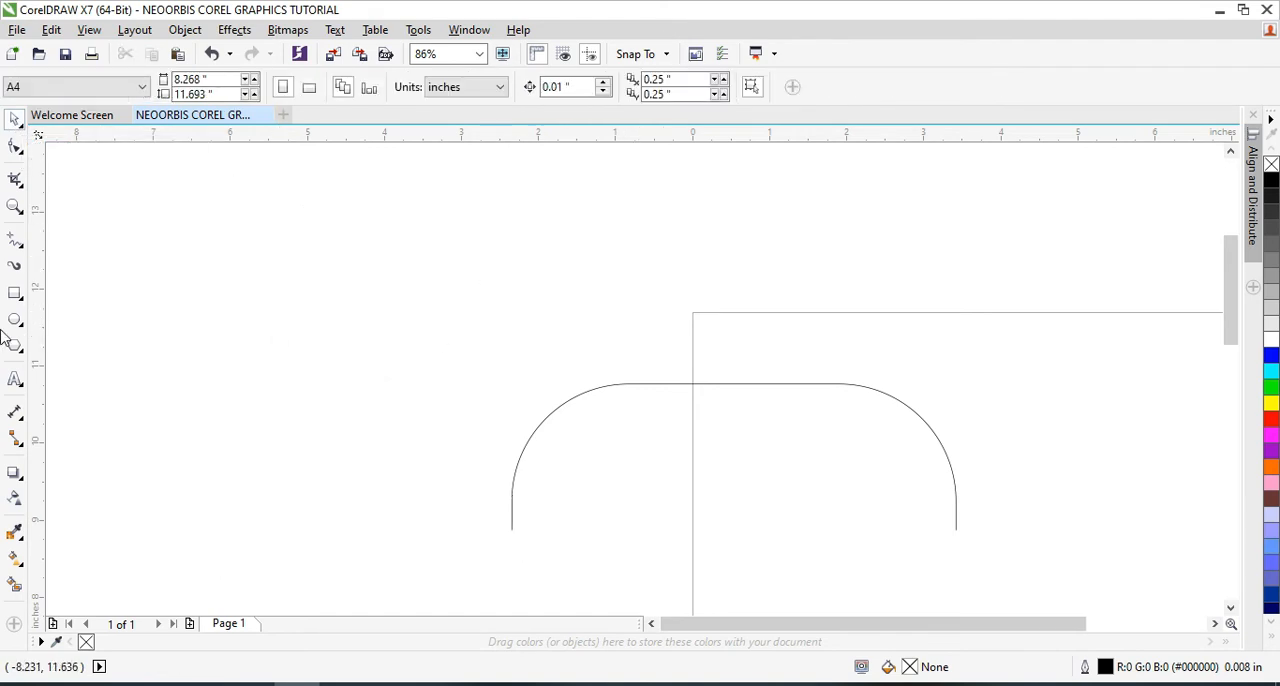
# Draw a closed, seven-sided zigzag shape of straight segments with the Pen tool, about 13.1 by 3.9 inches, and delete it
pyautogui.click(22, 246)
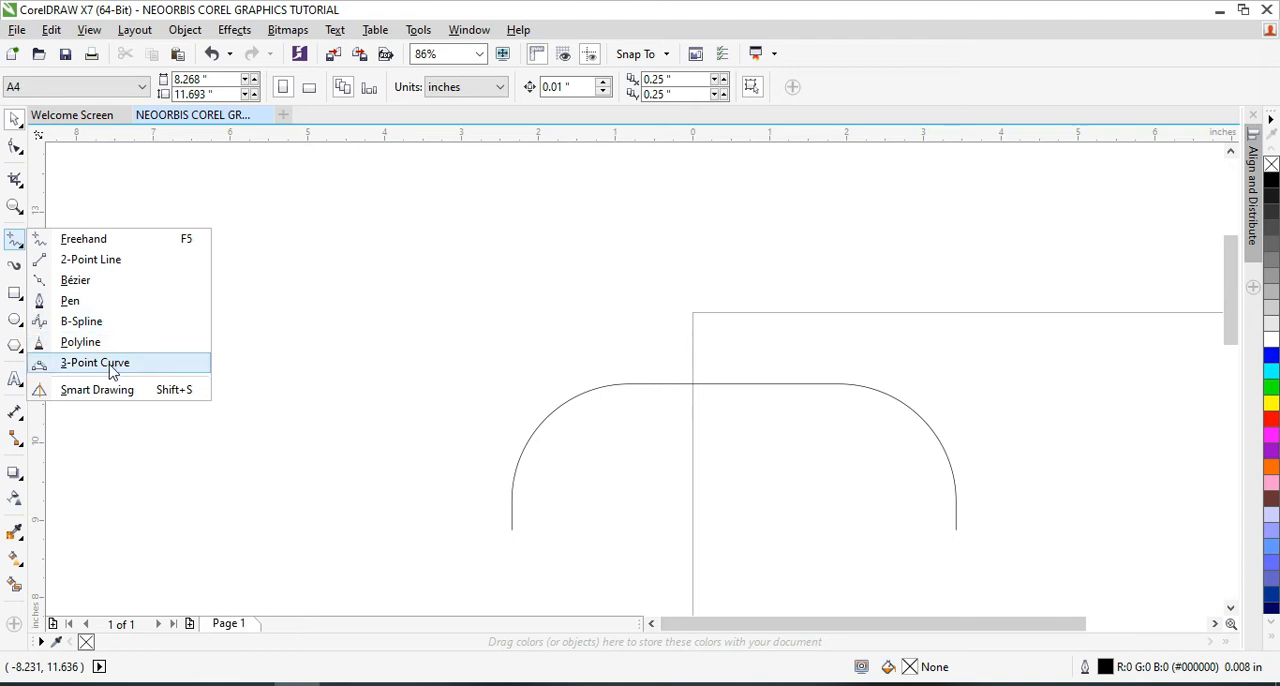
pyautogui.click(120, 303)
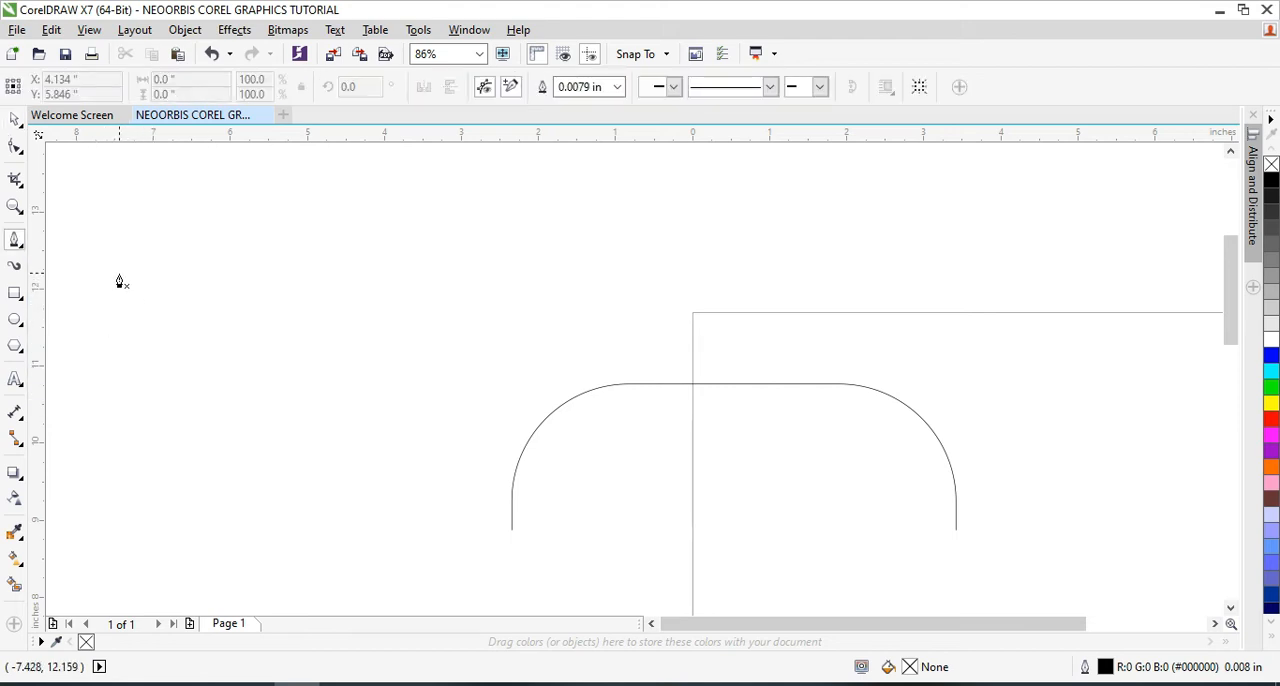
pyautogui.click(147, 312)
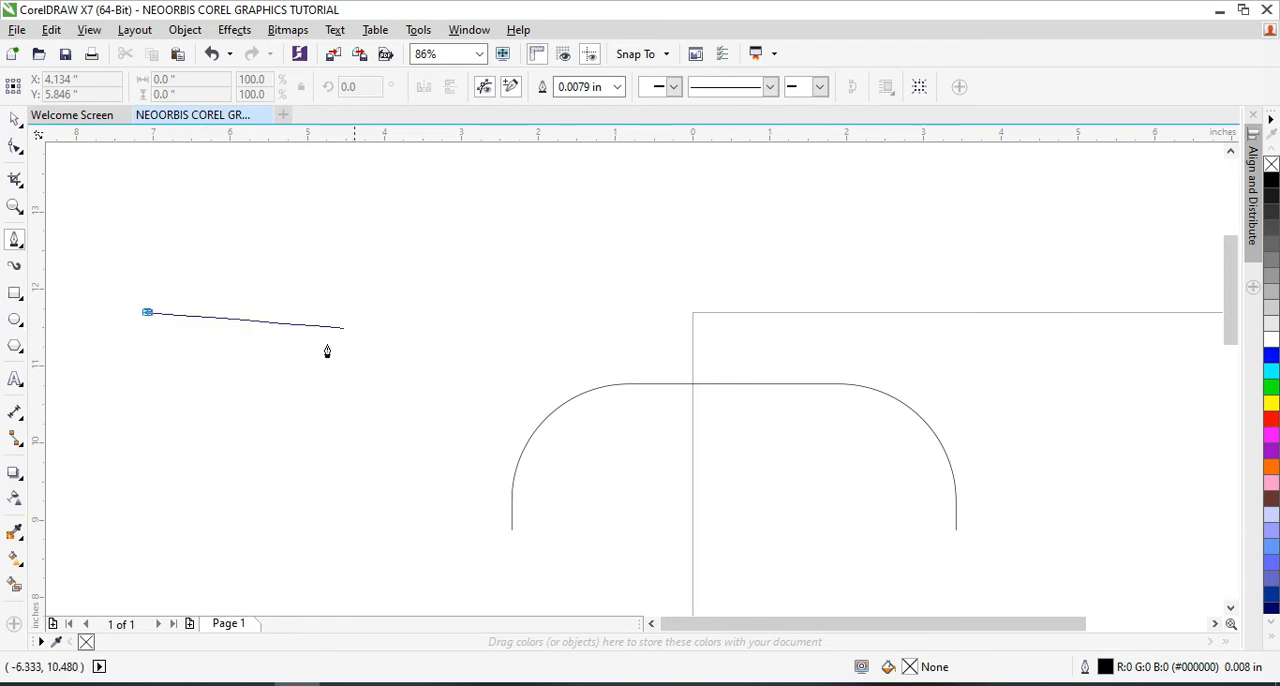
pyautogui.click(694, 186)
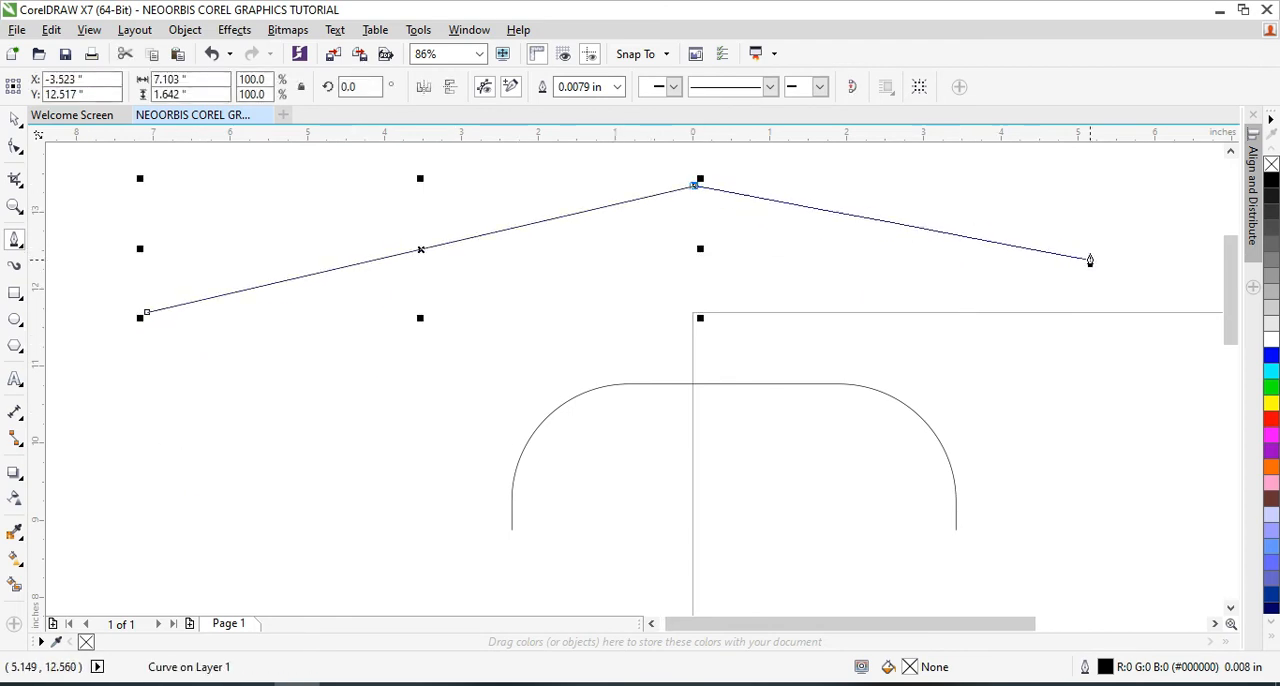
pyautogui.click(1113, 289)
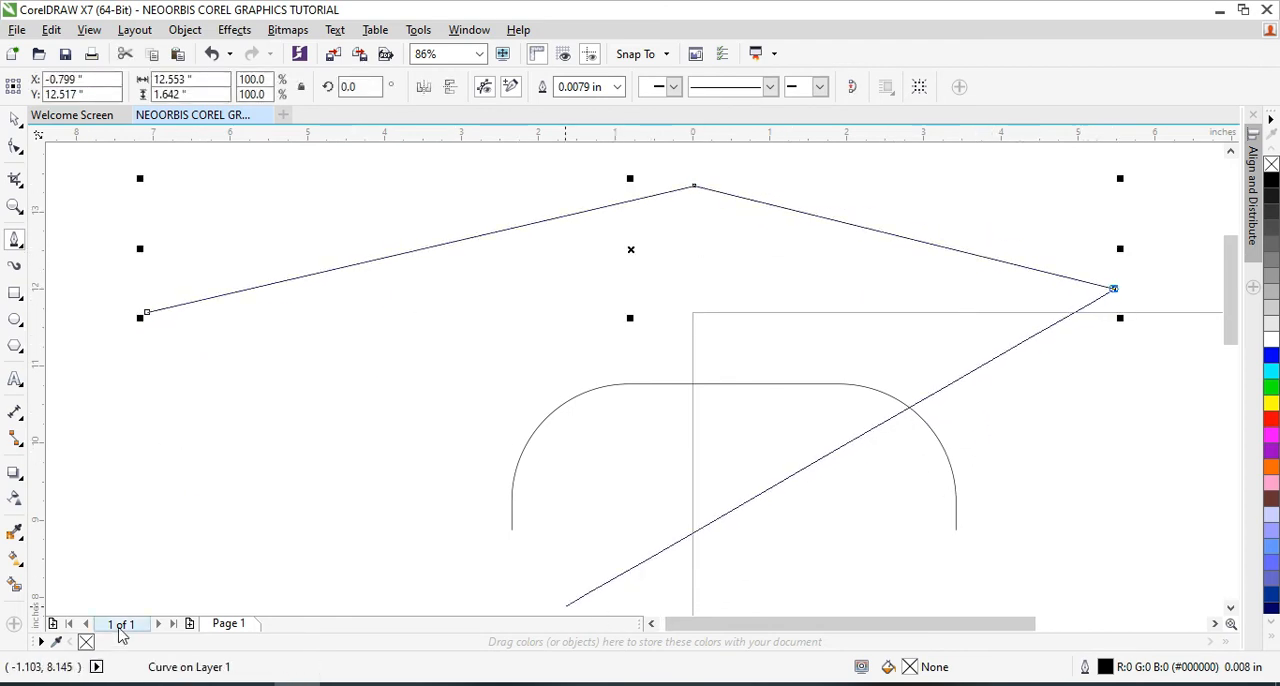
pyautogui.click(190, 487)
pyautogui.click(688, 272)
pyautogui.click(201, 384)
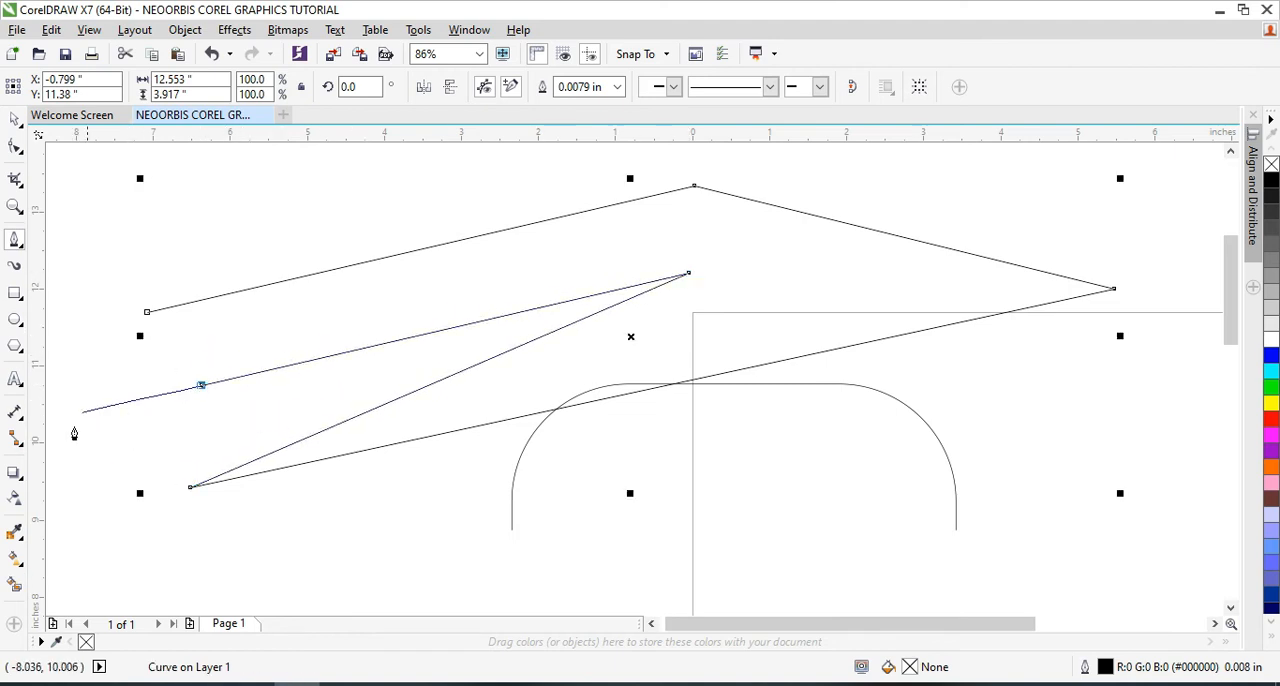
pyautogui.click(105, 317)
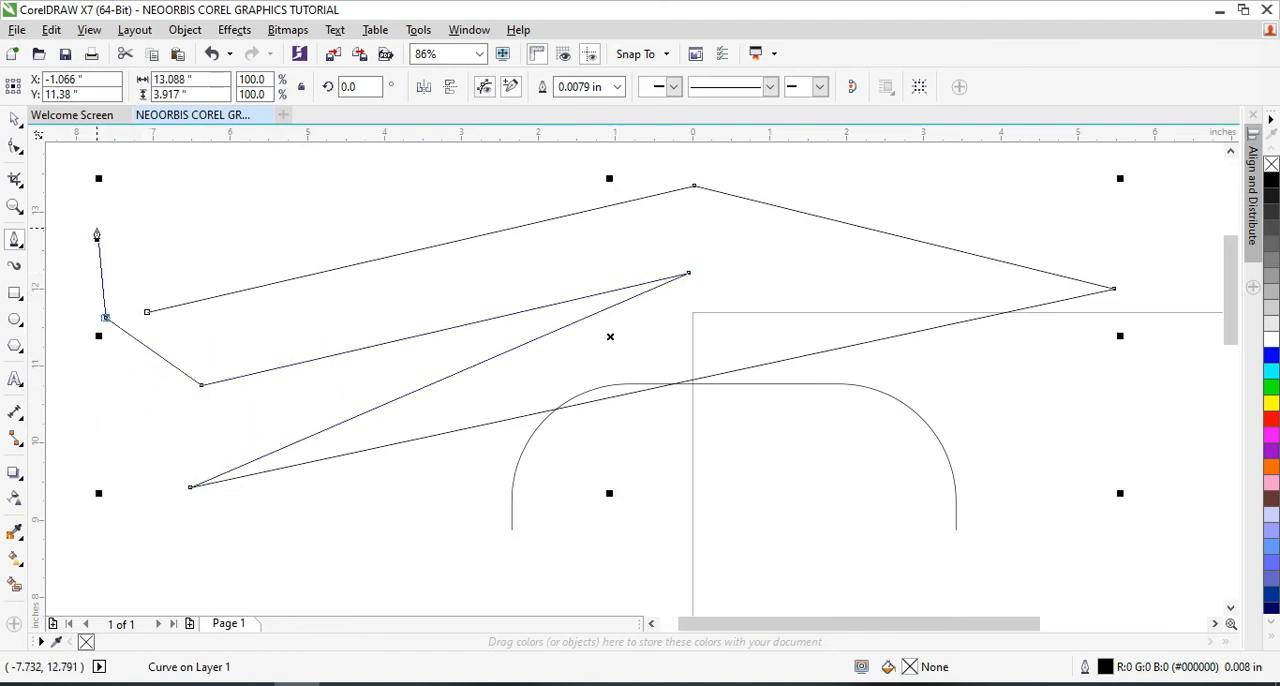
pyautogui.click(147, 313)
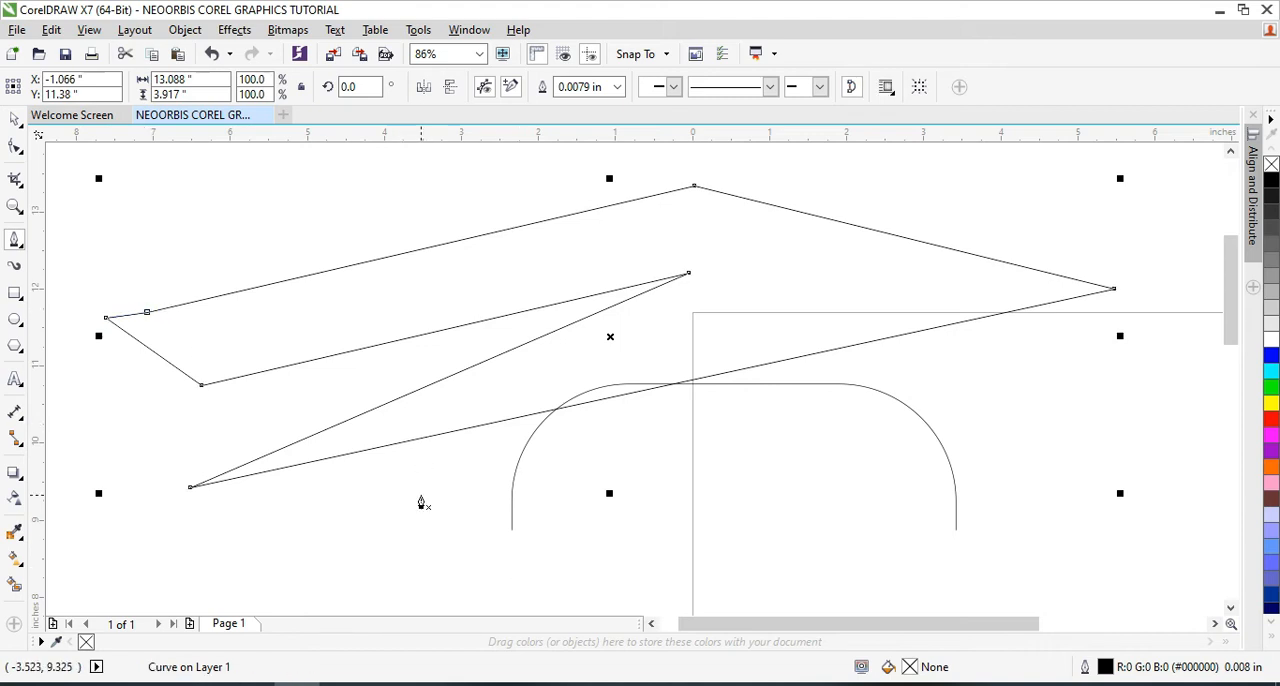
pyautogui.press('Delete')
# Draw an open path of eight straight segments with the Pen tool, about 13.4 by 3.5 inches, around the arch, and delete it
pyautogui.click(137, 272)
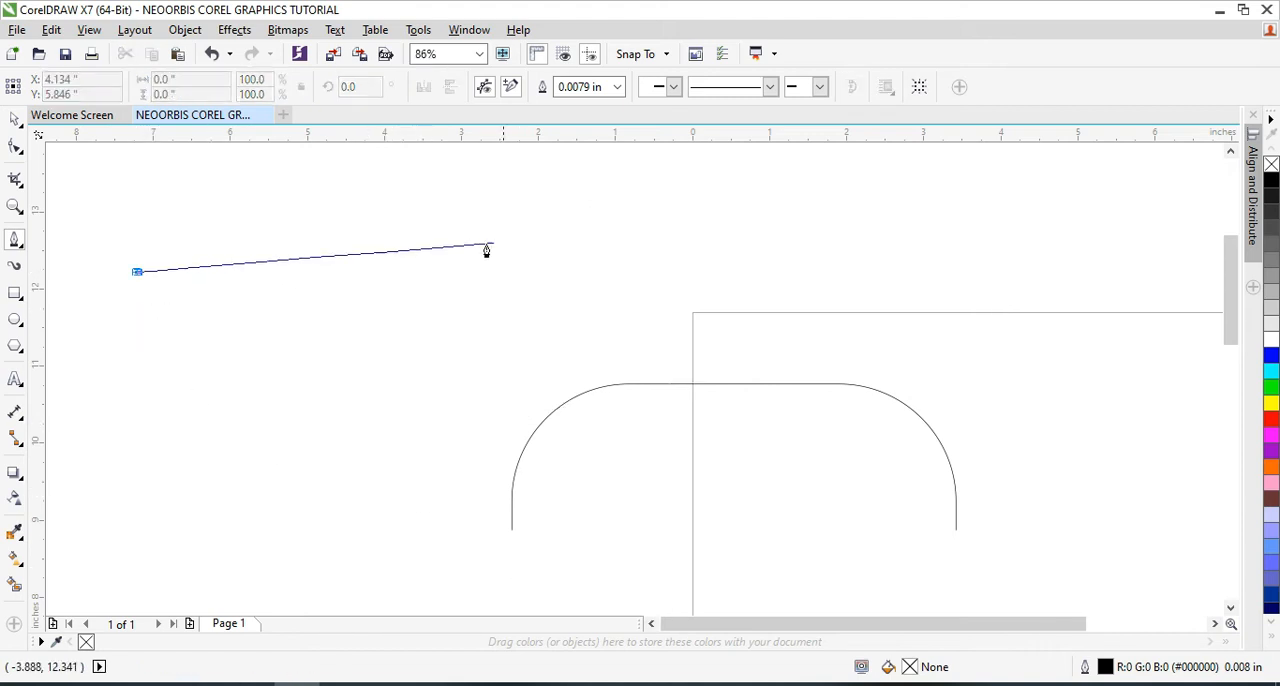
pyautogui.click(636, 202)
pyautogui.click(1104, 258)
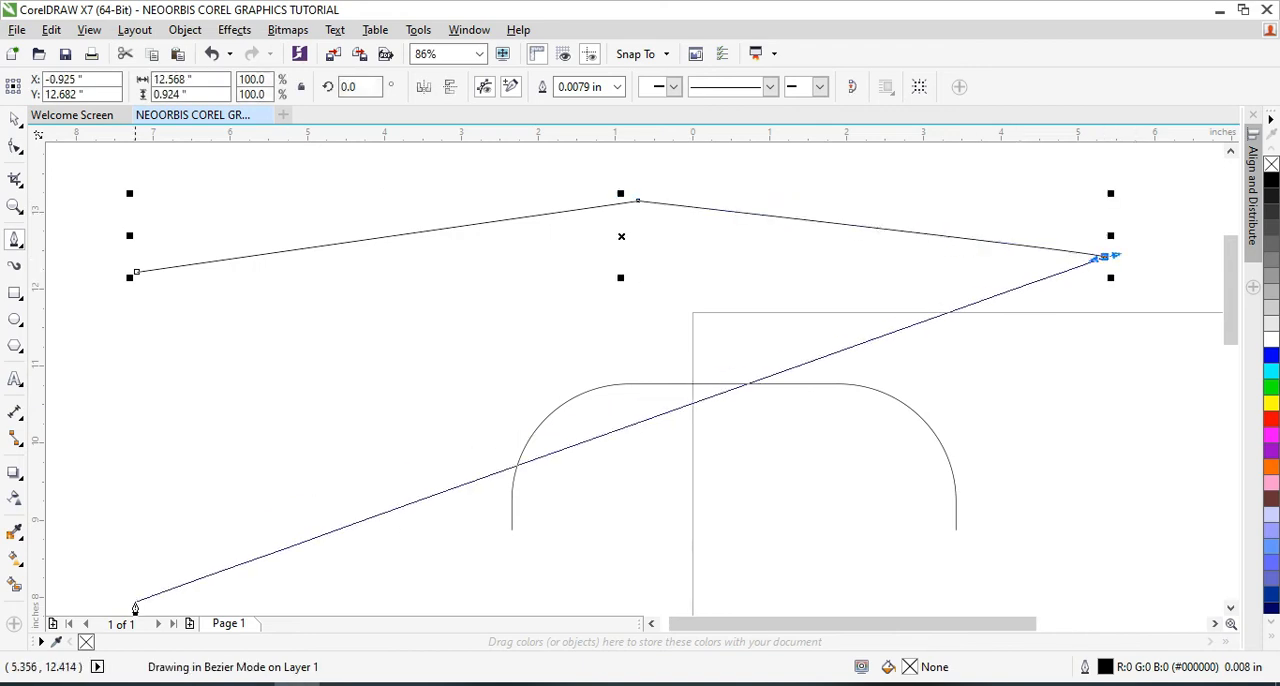
pyautogui.click(283, 467)
pyautogui.click(117, 379)
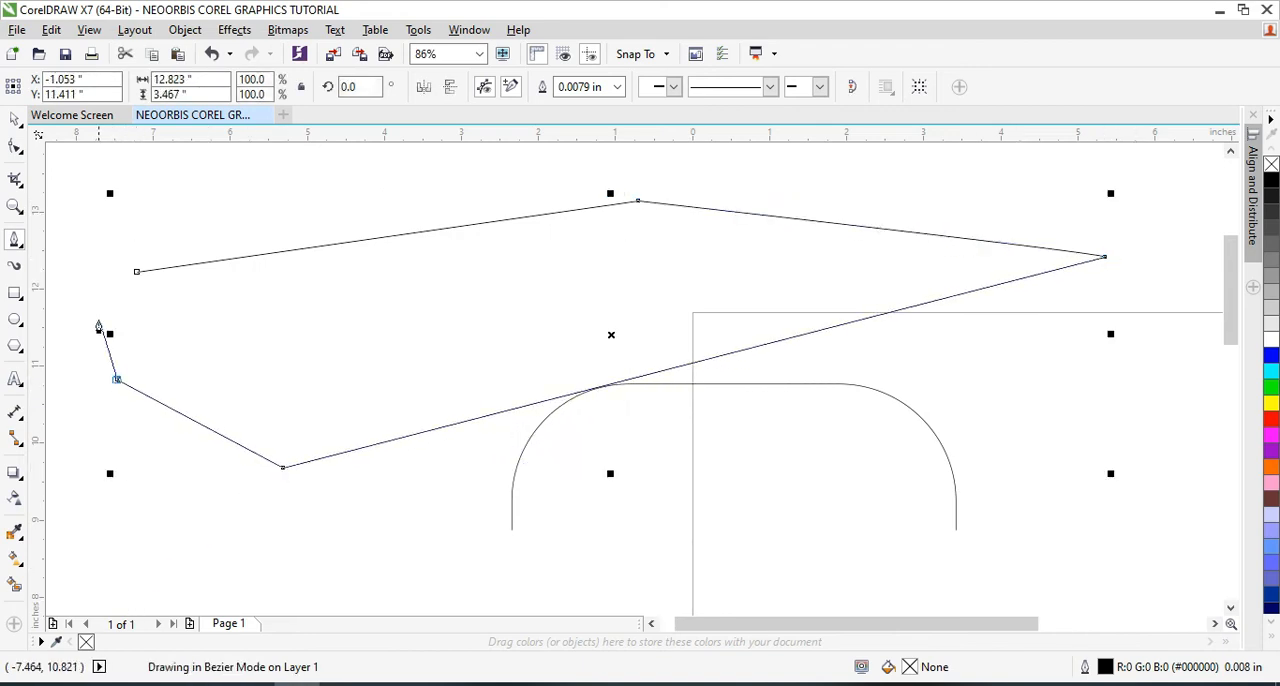
pyautogui.click(72, 395)
pyautogui.click(75, 219)
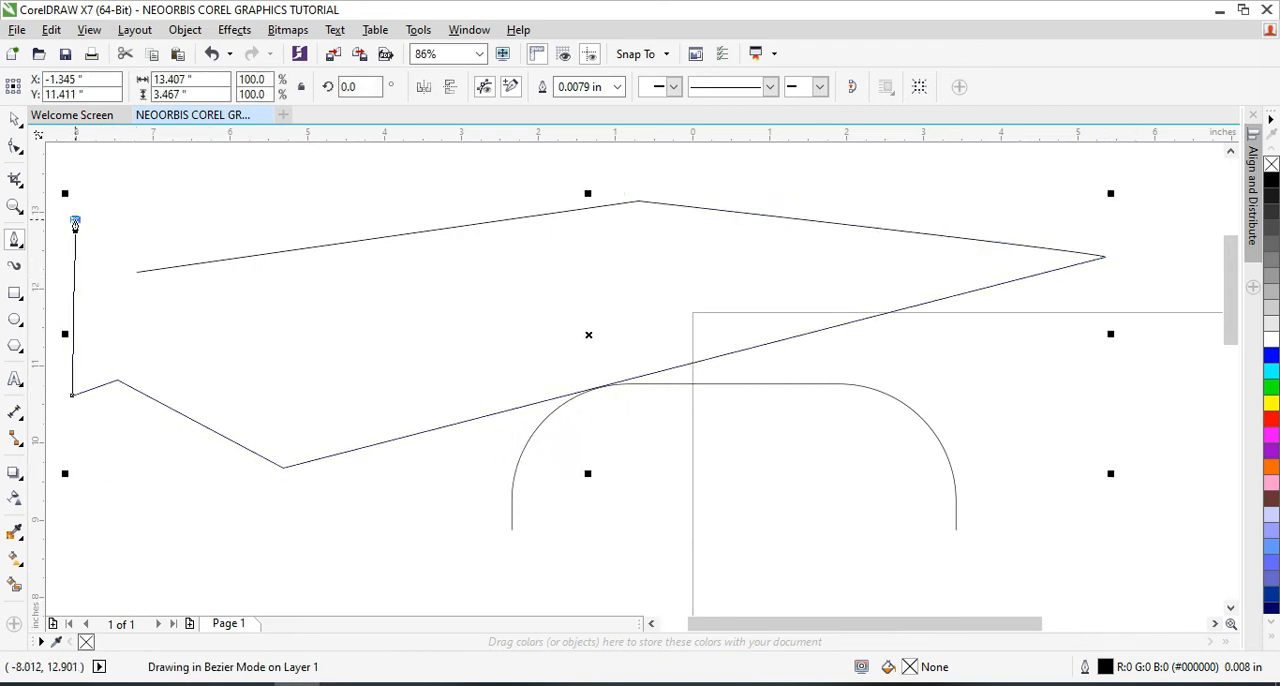
pyautogui.click(104, 328)
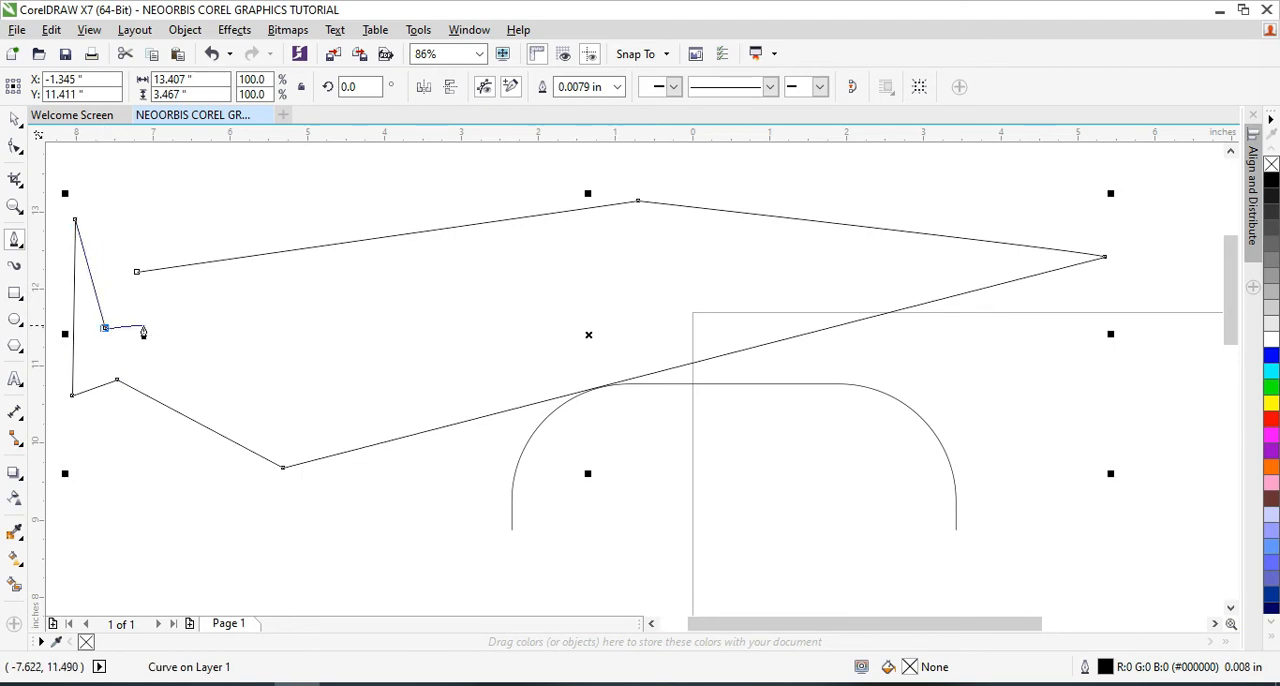
pyautogui.doubleClick(412, 335)
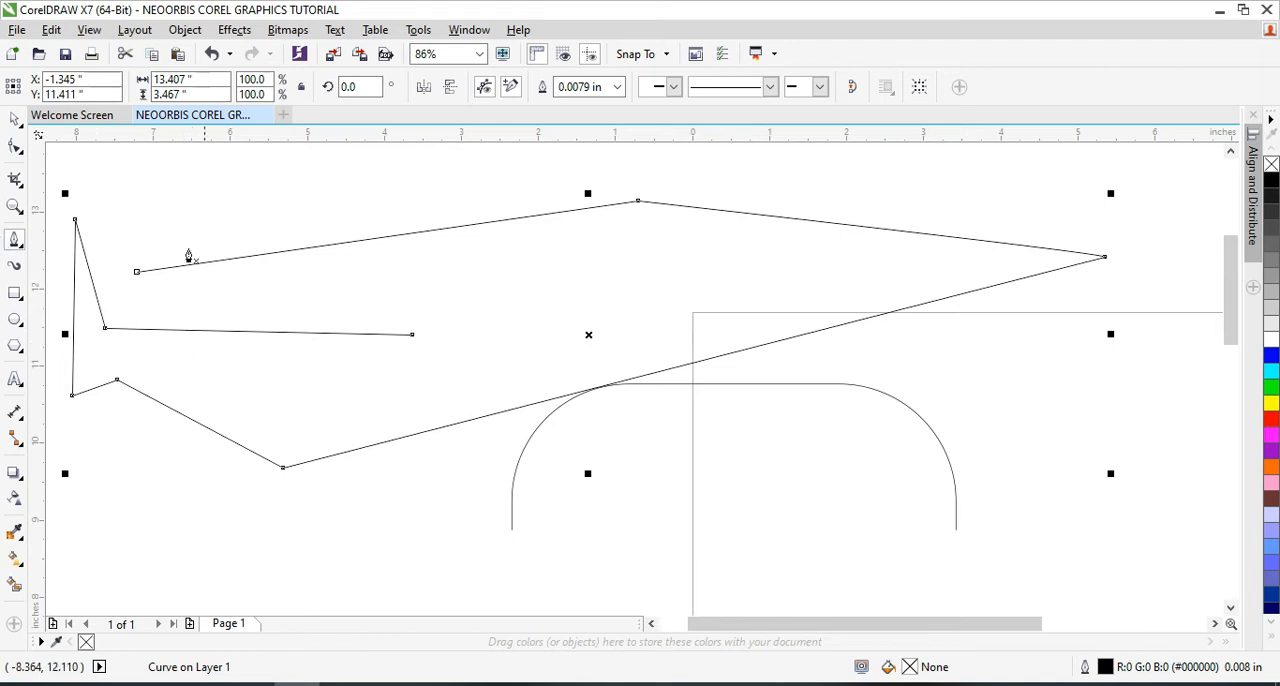
pyautogui.press('Delete')
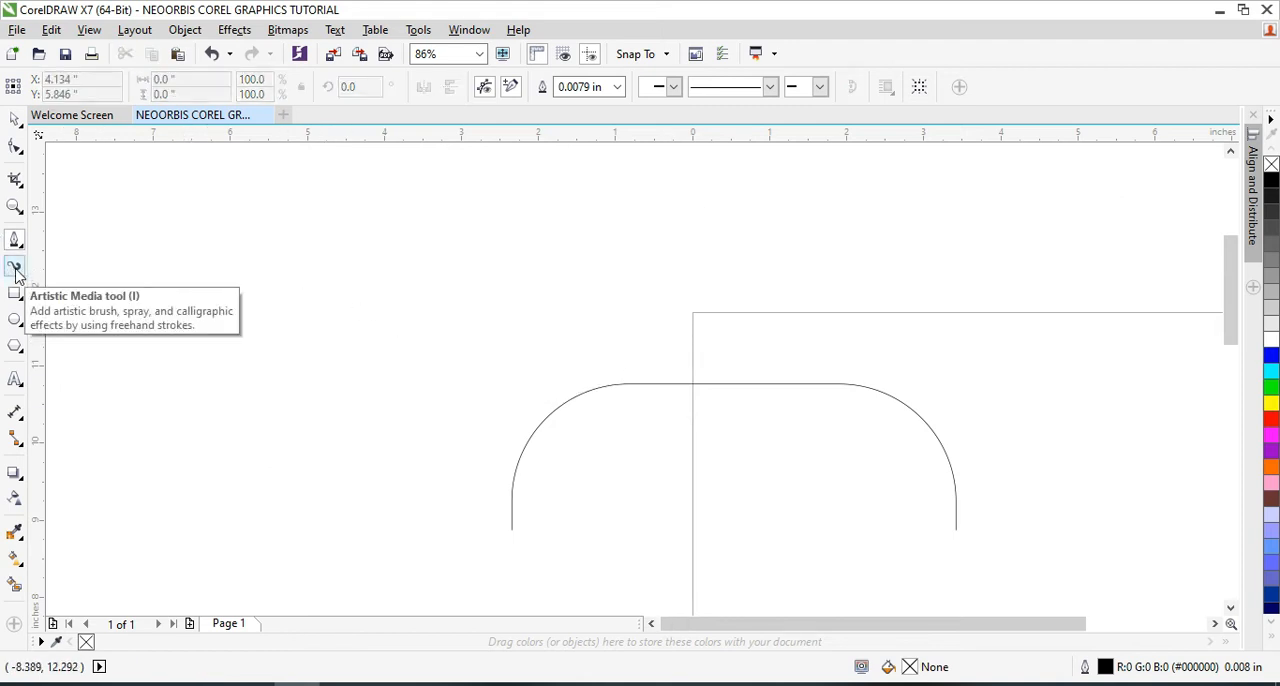
pyautogui.click(15, 272)
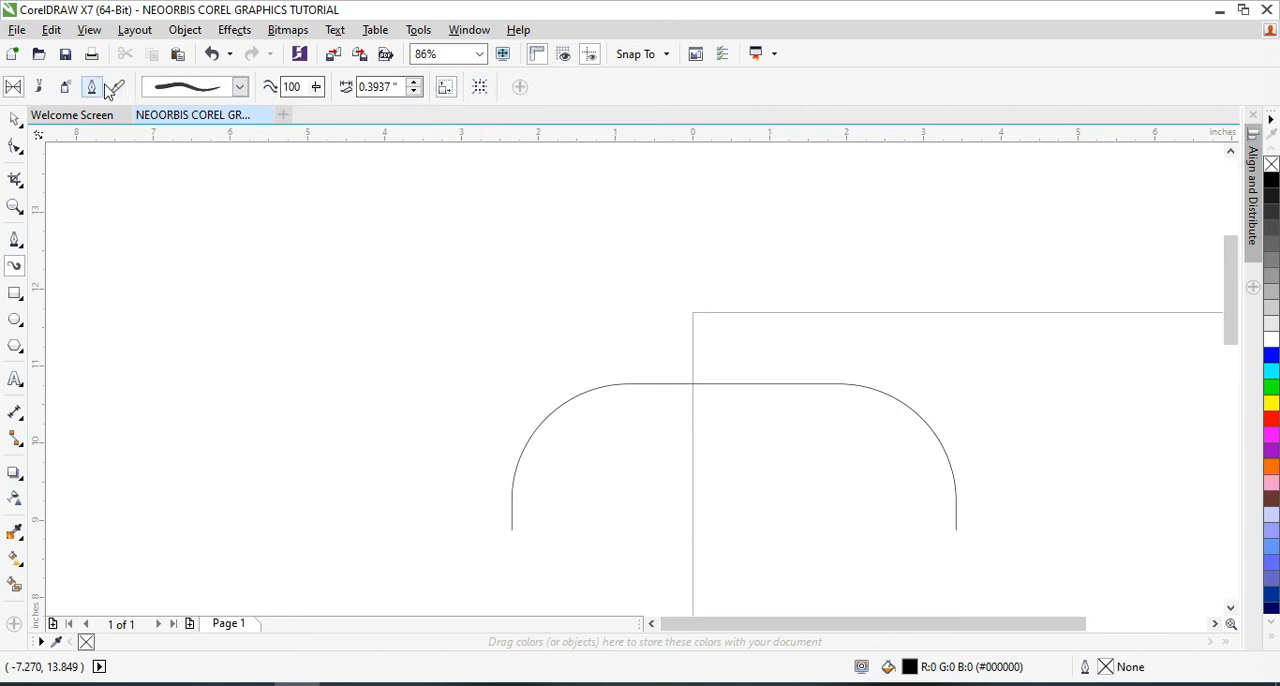
pyautogui.click(15, 121)
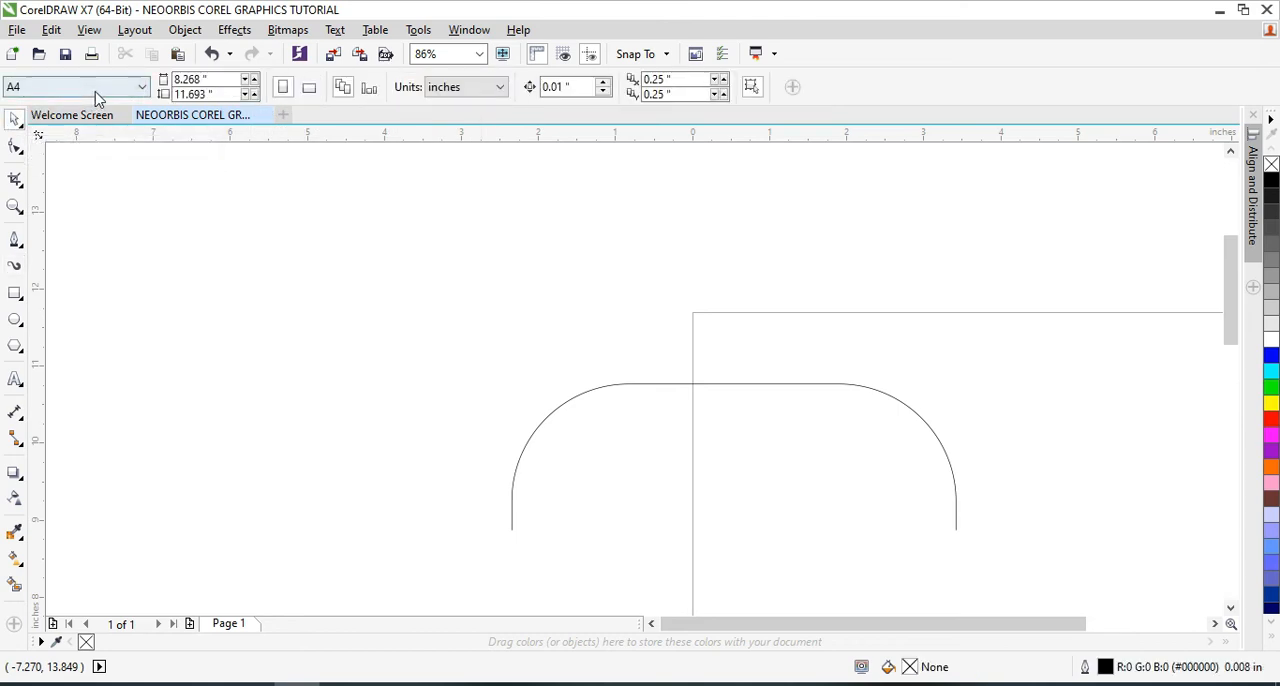
pyautogui.click(142, 88)
pyautogui.click(143, 90)
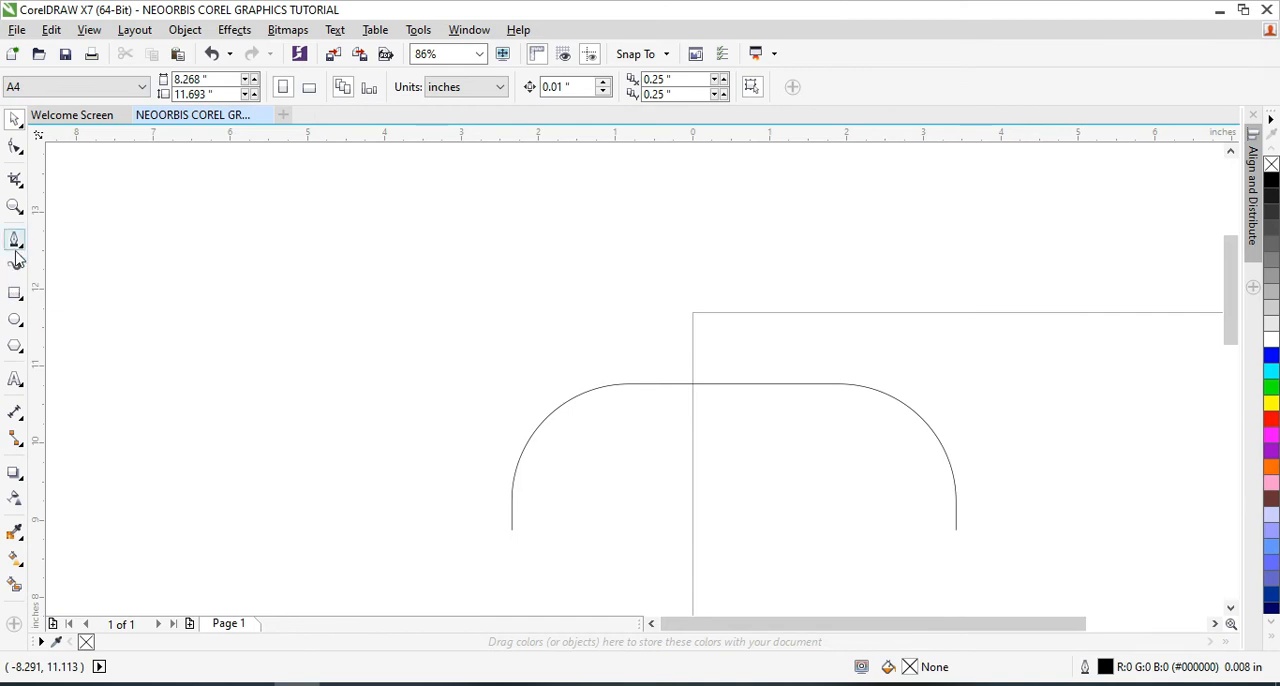
# Switch the page orientation between landscape and portrait, leaving the page in portrait
pyautogui.click(14, 207)
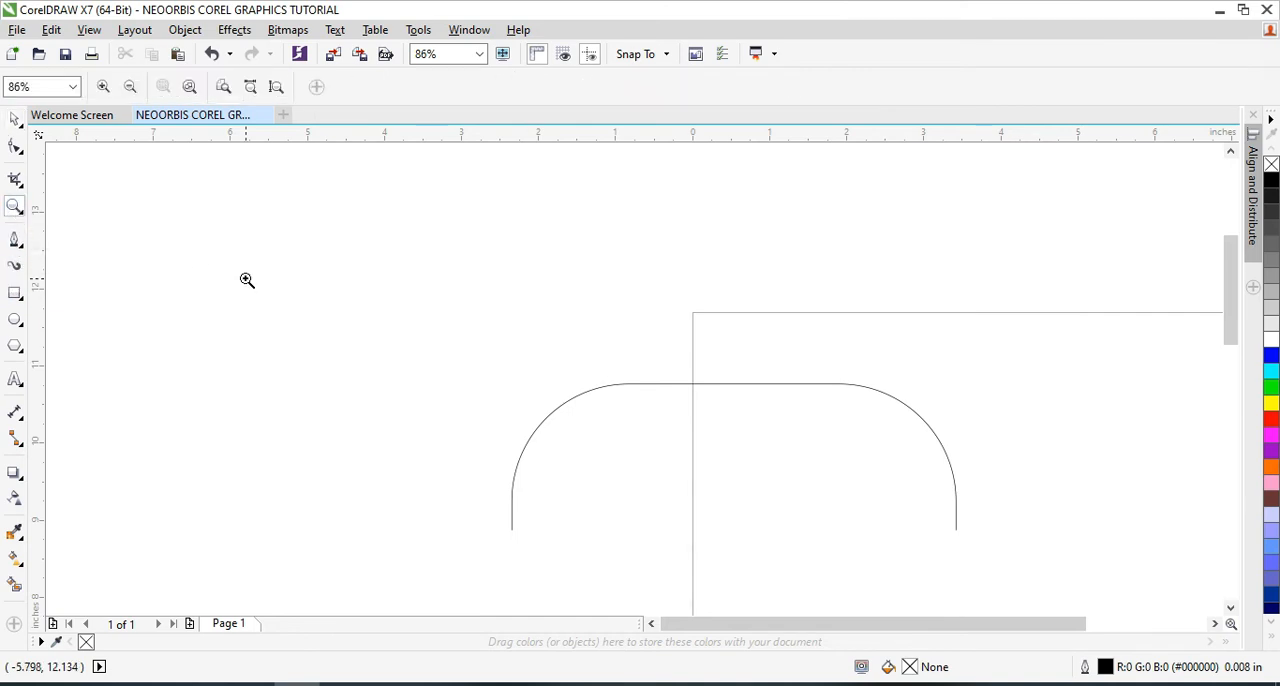
pyautogui.press('F3')
pyautogui.press('F3')
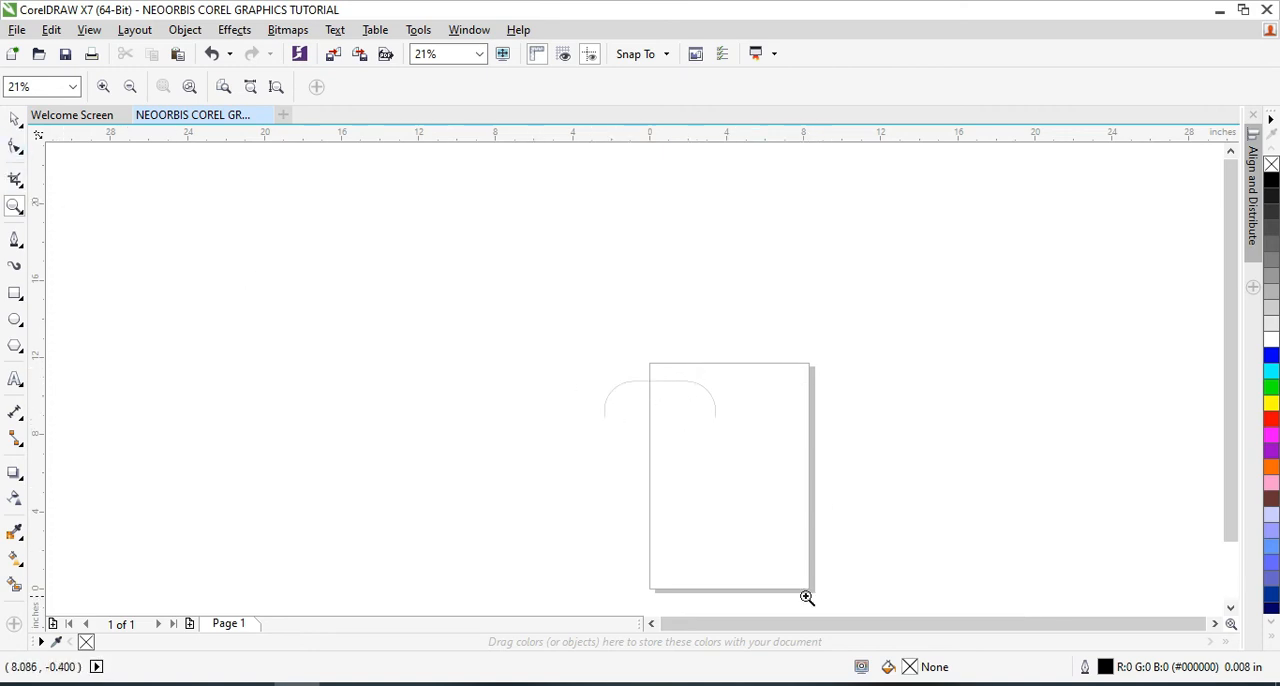
pyautogui.click(15, 119)
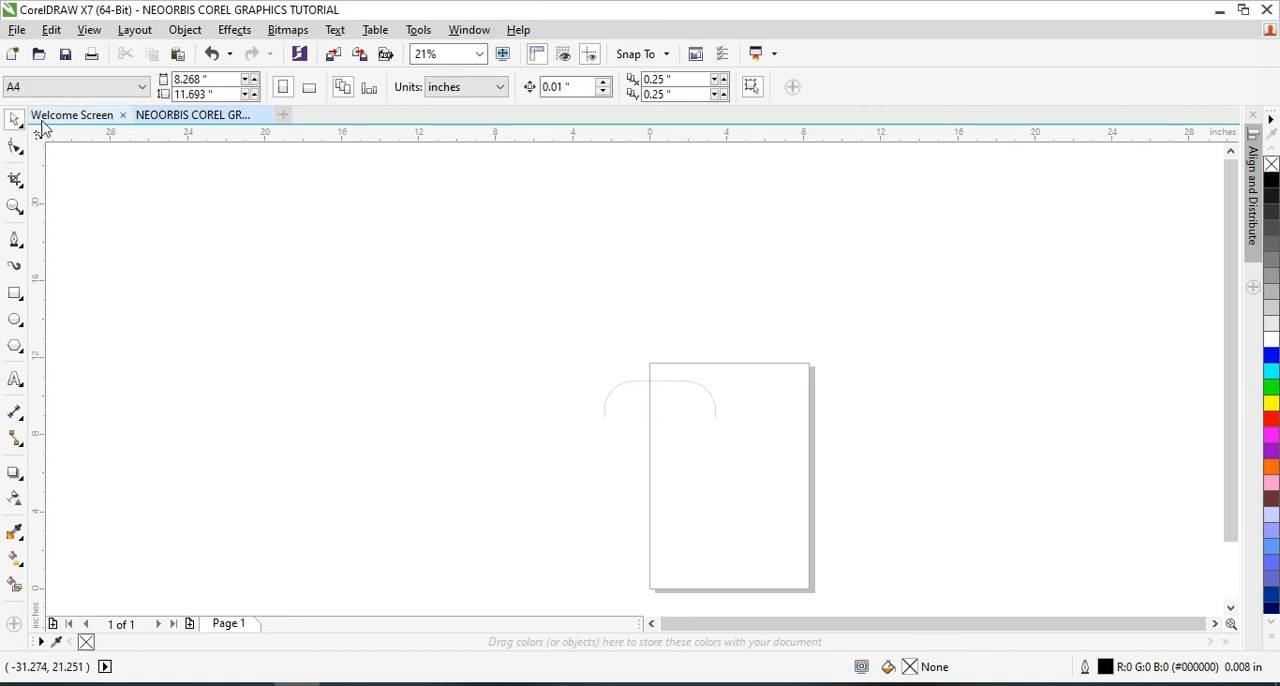
pyautogui.click(310, 90)
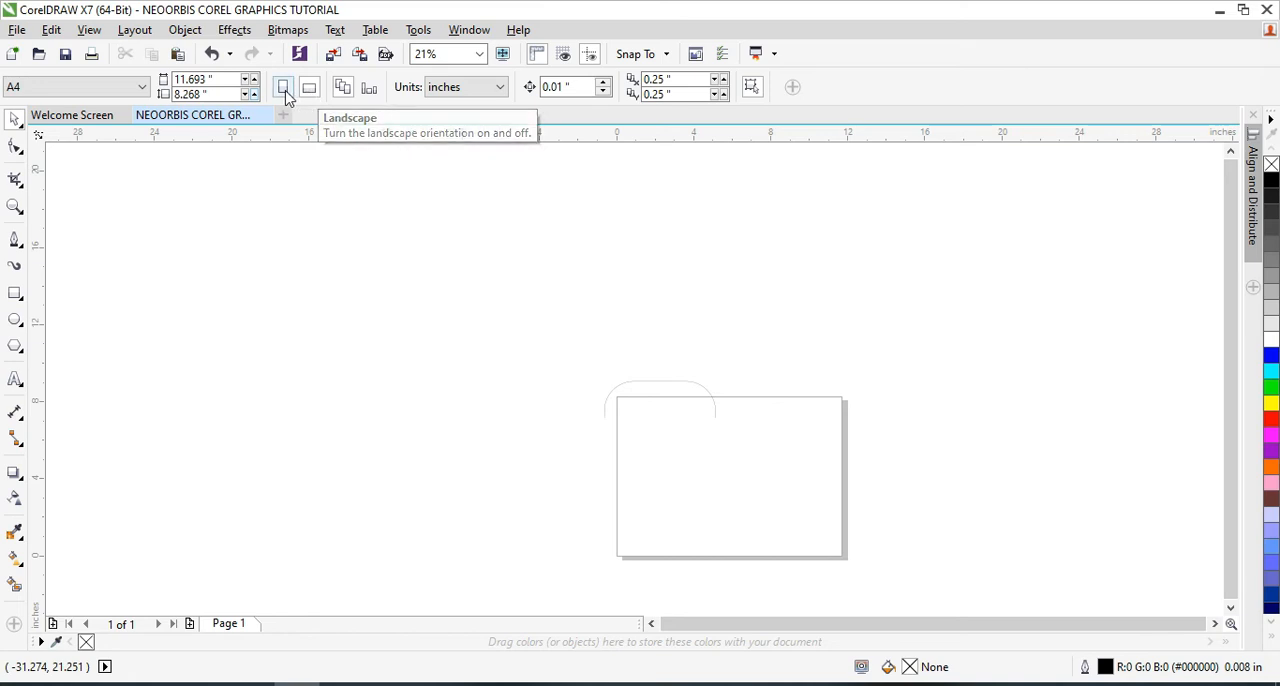
pyautogui.click(285, 91)
pyautogui.click(308, 91)
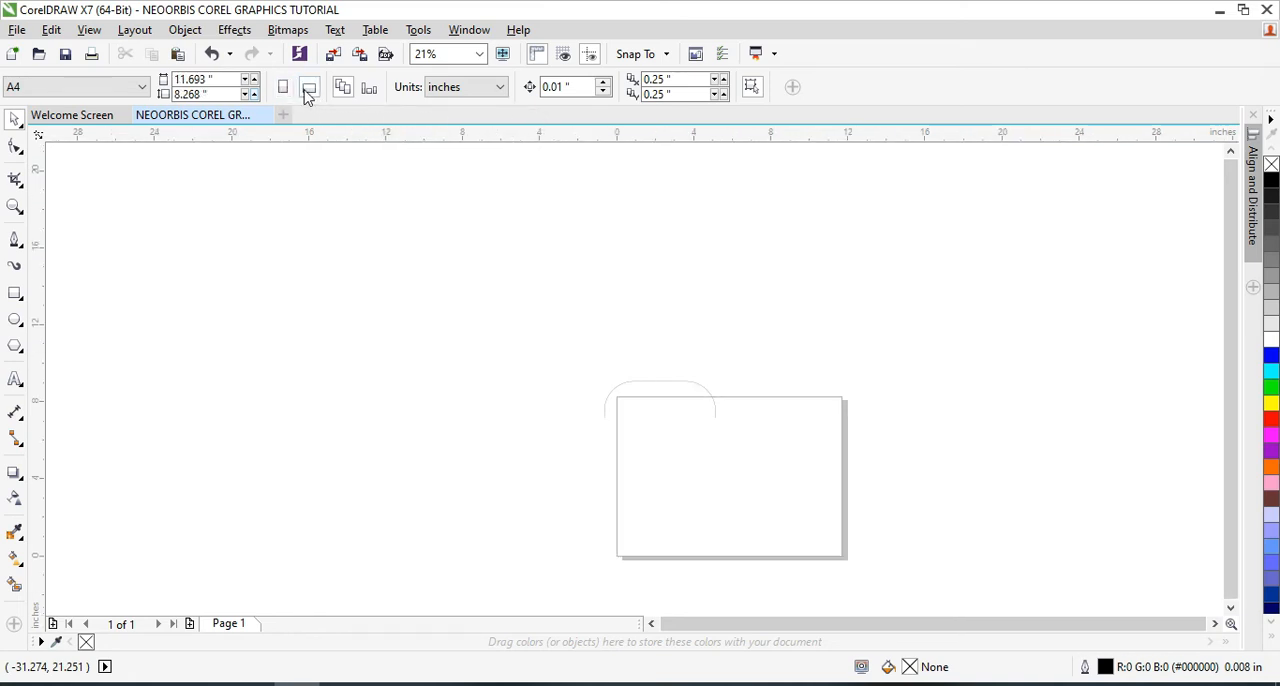
pyautogui.click(308, 91)
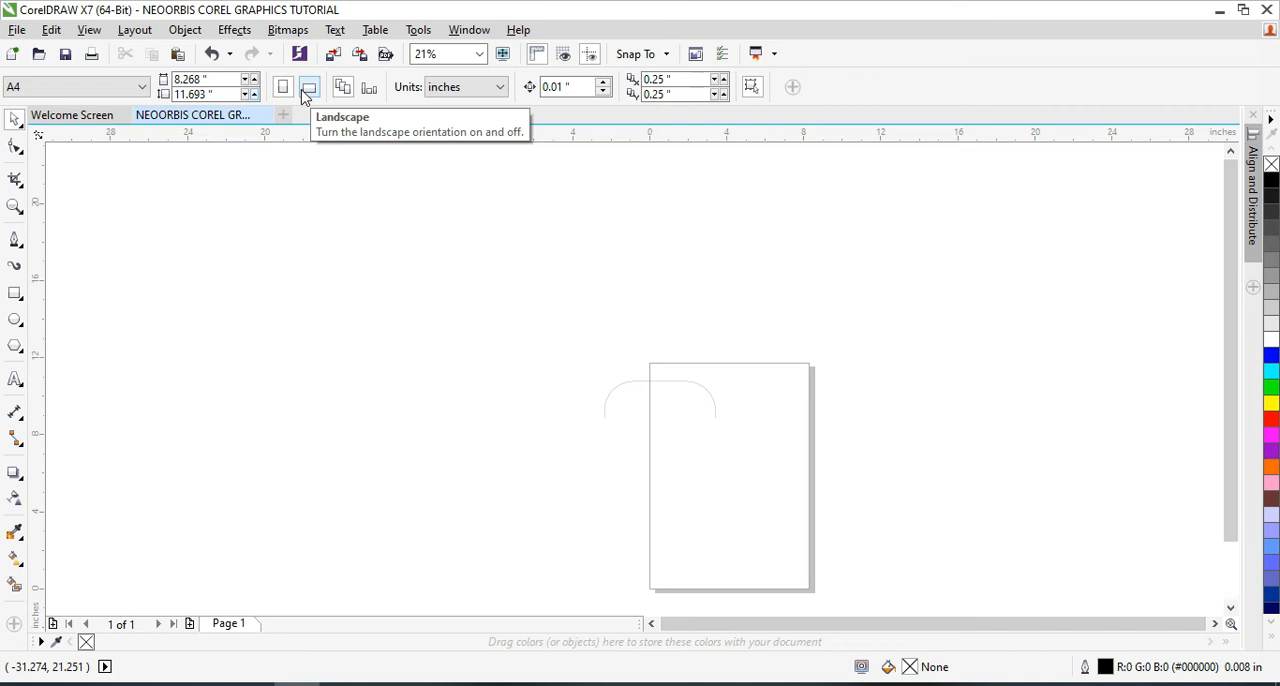
pyautogui.click(312, 94)
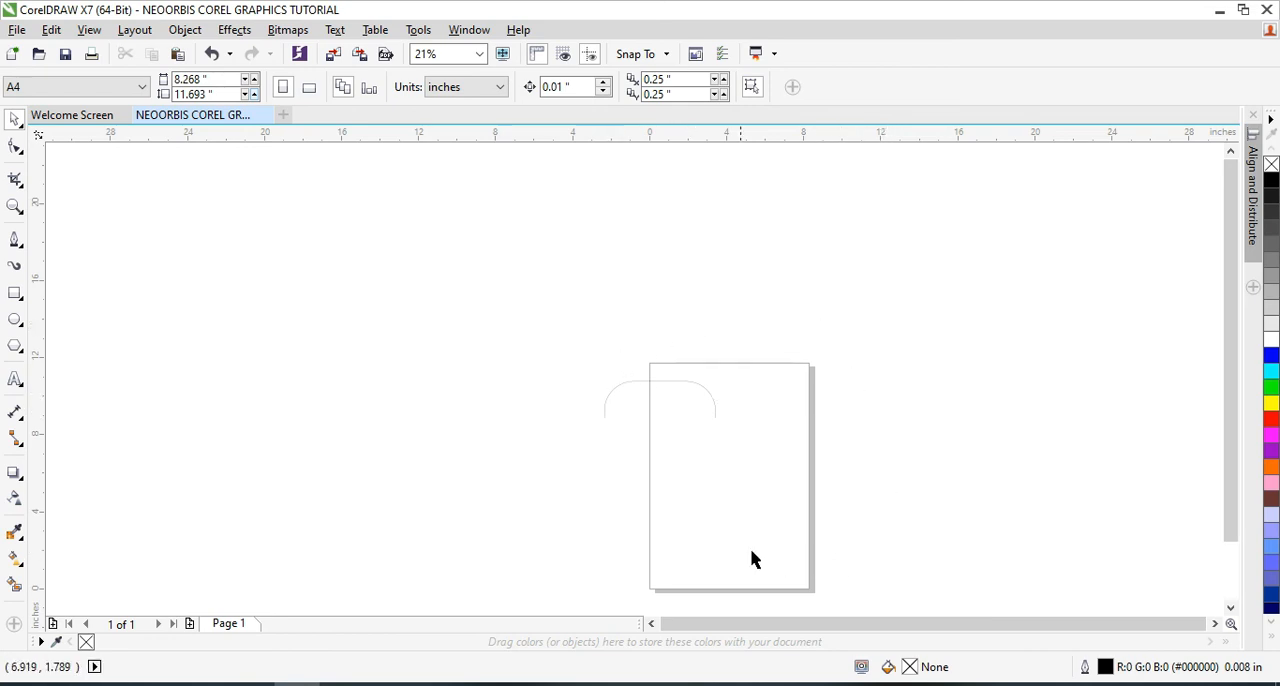
# Change the page size to A5 and set it back to A4
pyautogui.click(142, 87)
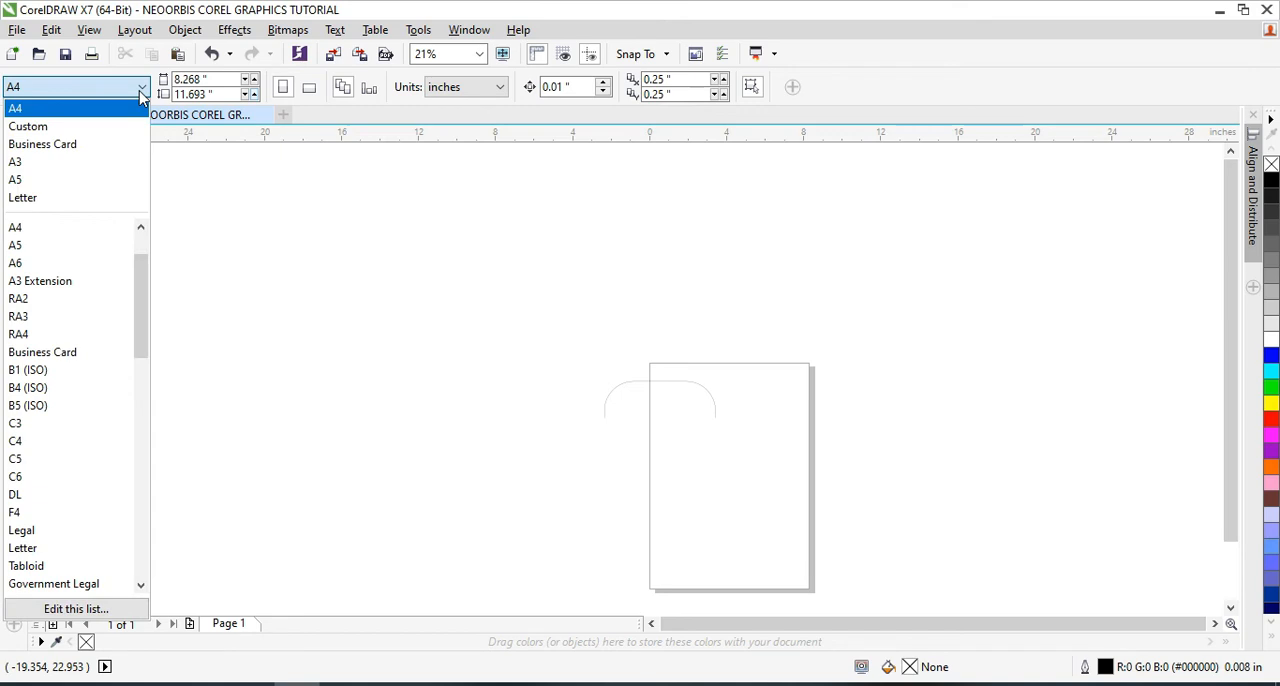
pyautogui.click(99, 181)
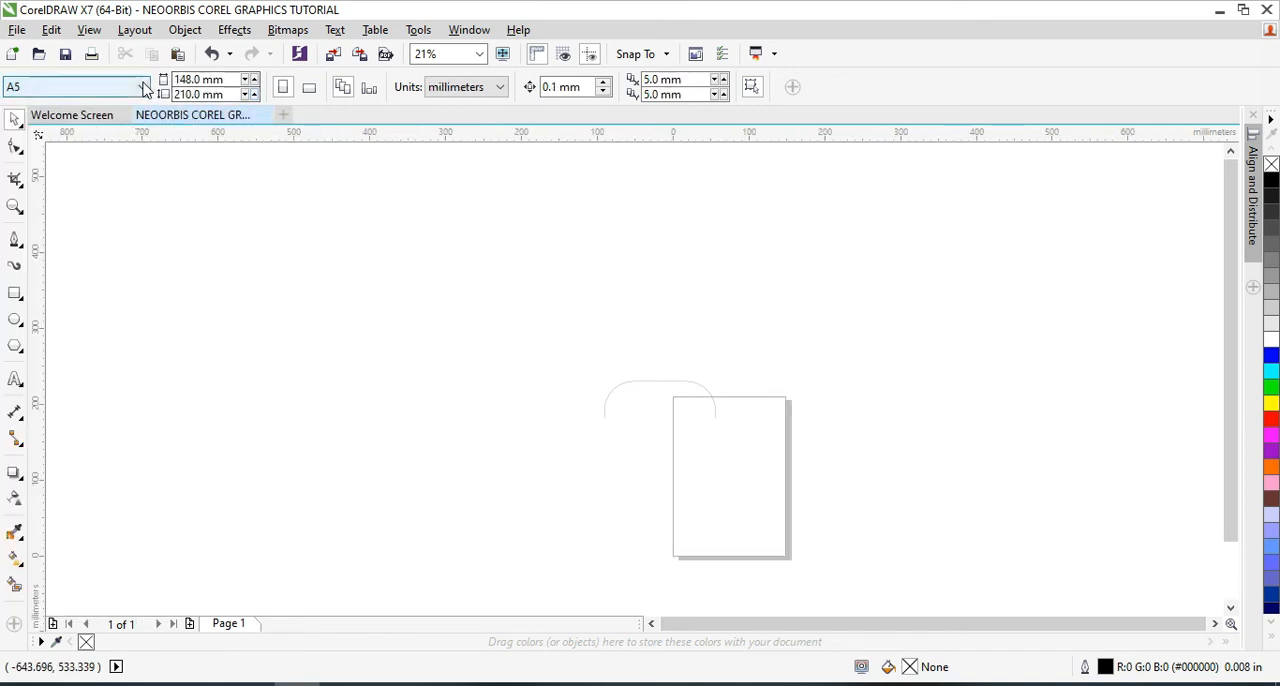
pyautogui.click(143, 87)
pyautogui.click(110, 135)
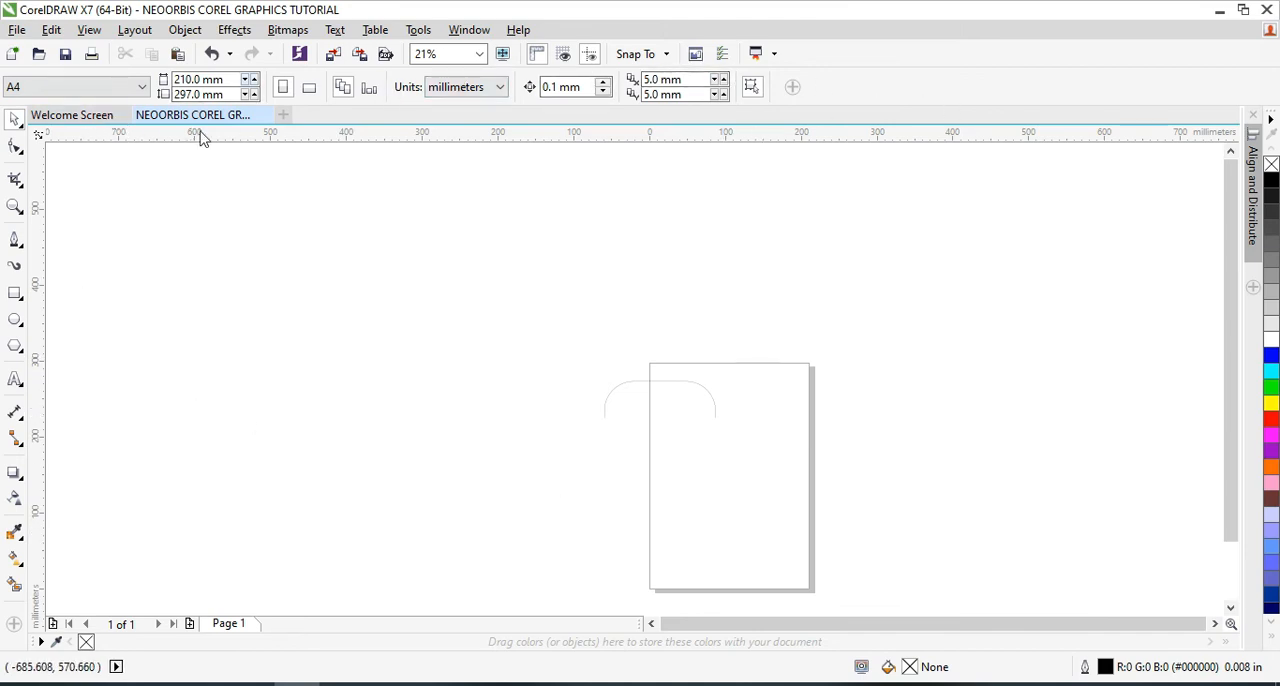
# Draw two wavy Artistic Media strokes across the arch and above it with a preset tapered at both ends, 10 mm wide
pyautogui.click(15, 270)
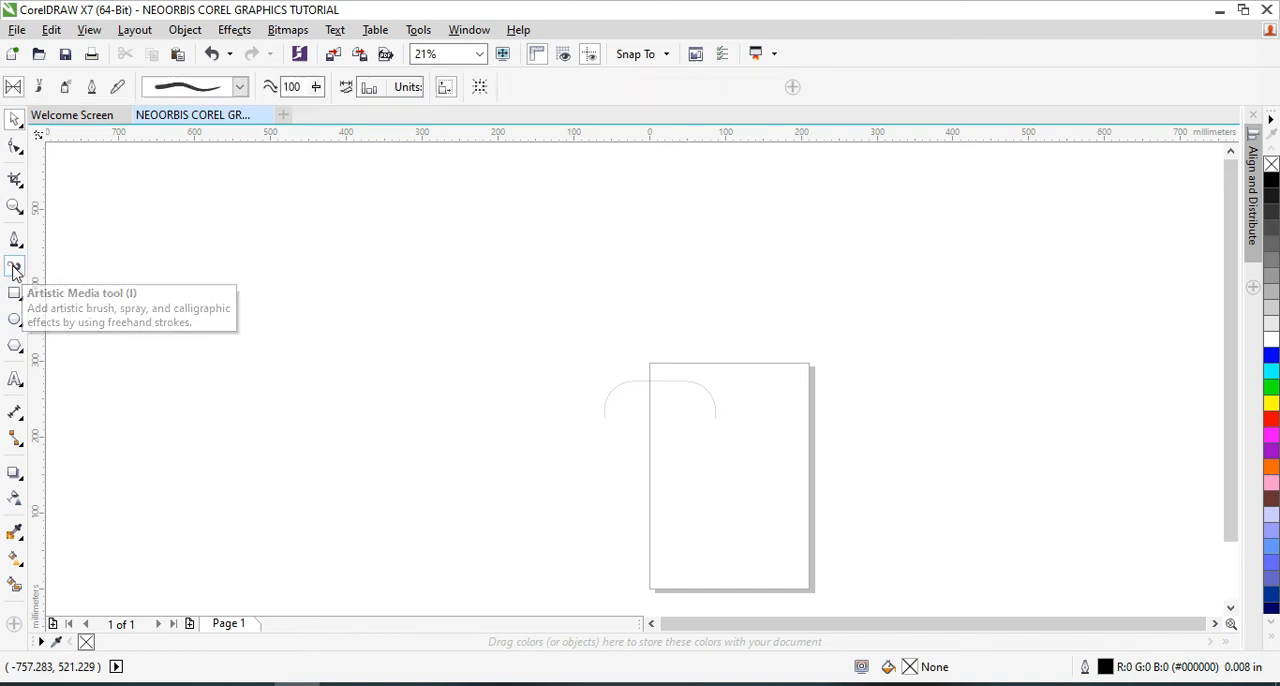
pyautogui.click(240, 87)
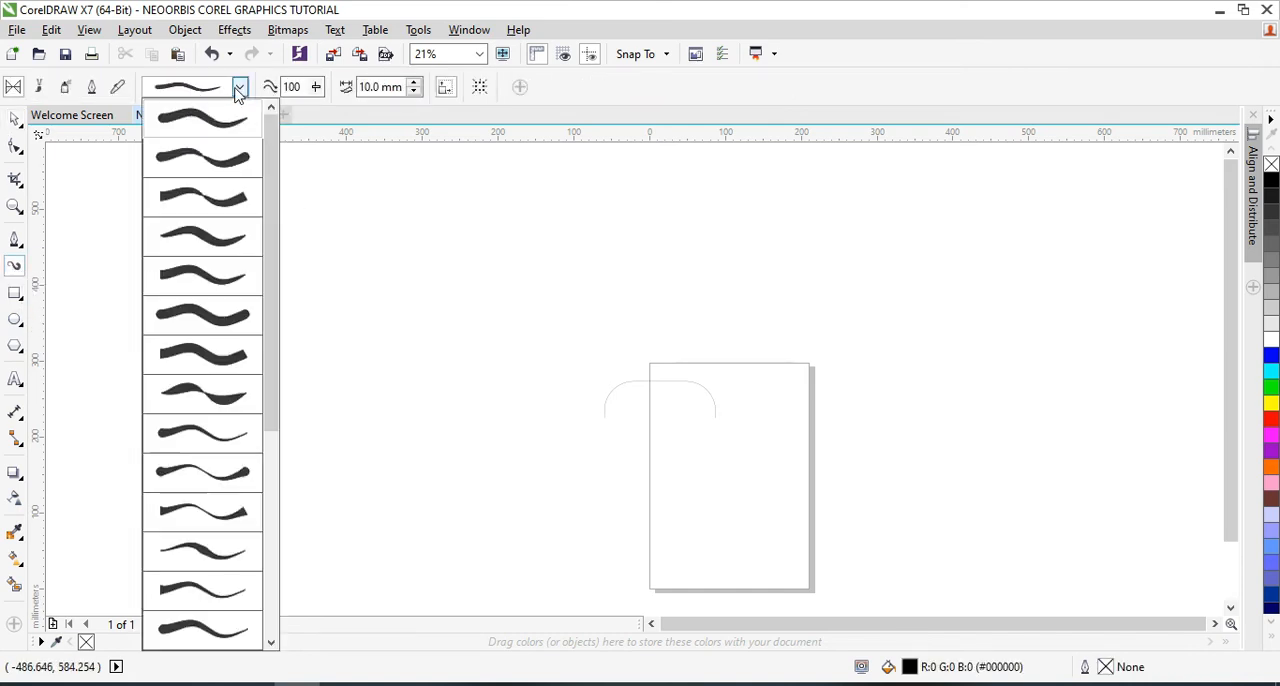
pyautogui.click(200, 393)
pyautogui.moveTo(280, 310)
pyautogui.mouseDown()
pyautogui.moveTo(490, 238)
pyautogui.moveTo(811, 312)
pyautogui.moveTo(831, 205)
pyautogui.mouseUp()
pyautogui.moveTo(345, 447); pyautogui.dragTo(735, 353)
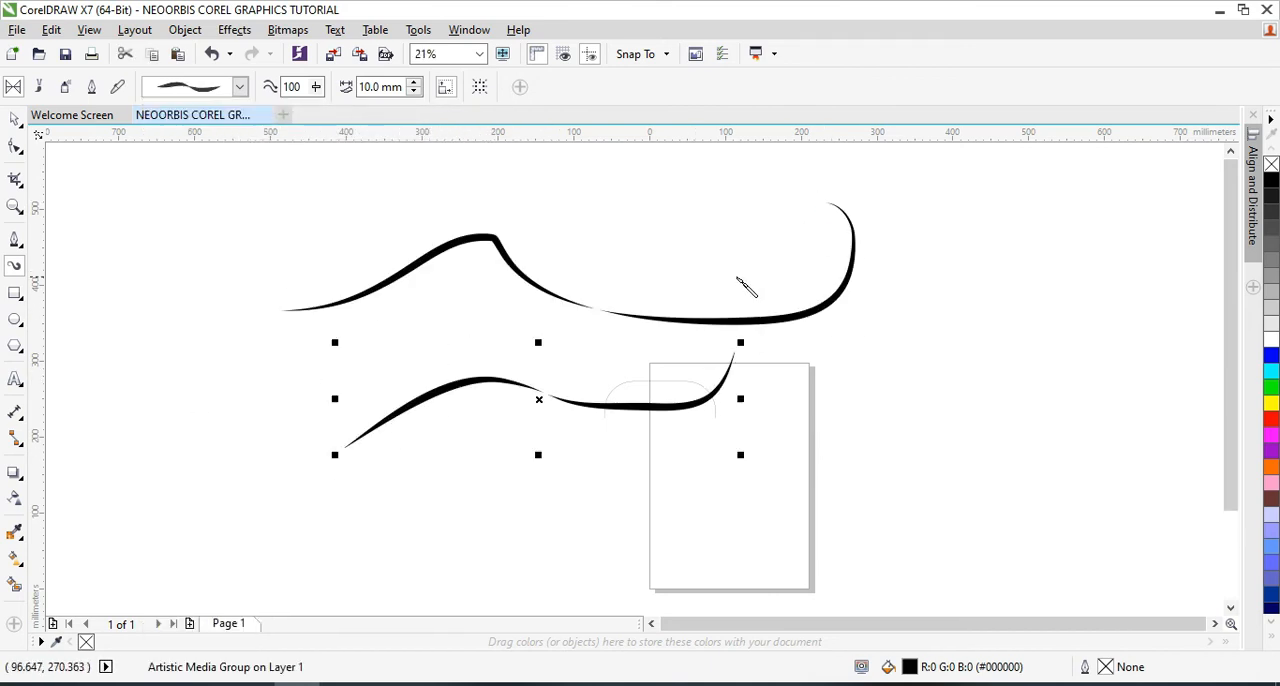
# Draw two more wavy preset strokes beside them, the upper about 341 by 88 mm, and give both the even, round-ended style
pyautogui.click(240, 87)
pyautogui.click(215, 236)
pyautogui.moveTo(95, 277)
pyautogui.mouseDown()
pyautogui.moveTo(146, 230)
pyautogui.moveTo(350, 232)
pyautogui.mouseUp()
pyautogui.click(240, 87)
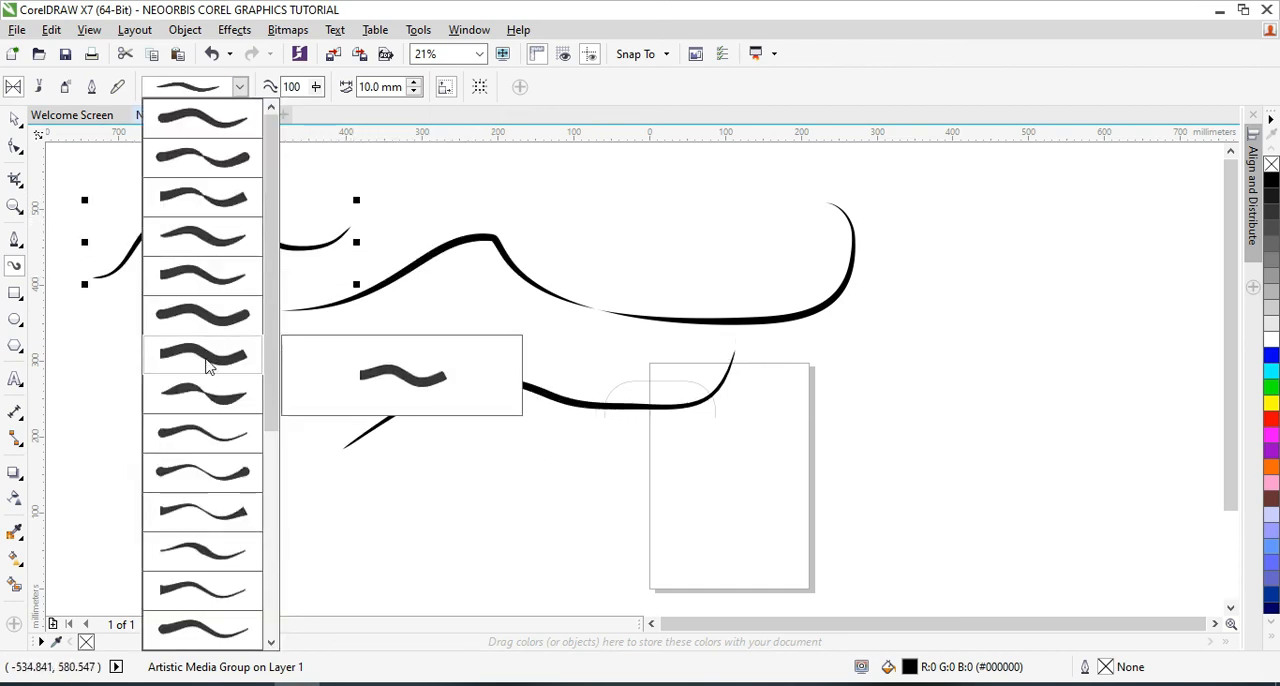
pyautogui.click(211, 320)
pyautogui.moveTo(162, 435); pyautogui.dragTo(357, 350)
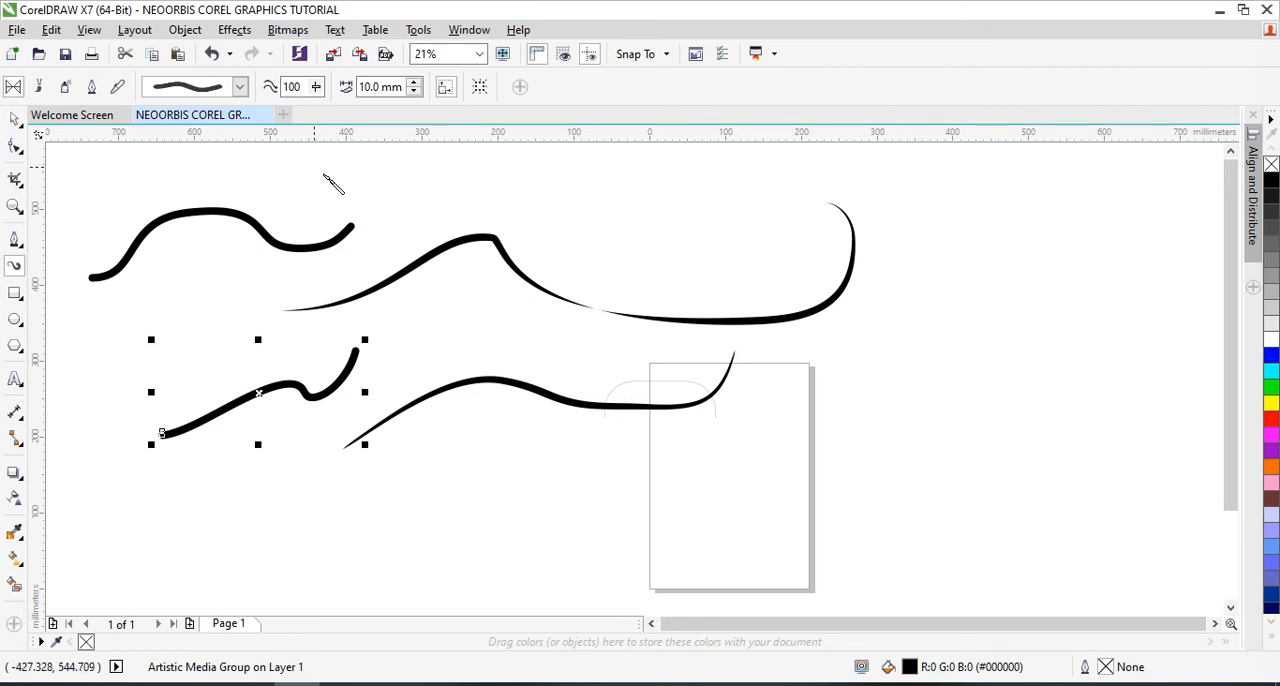
# Draw a long S-shaped stroke across the page's lower part in Brush mode with the Artistic category's blocky, segmented outline brush
pyautogui.click(38, 88)
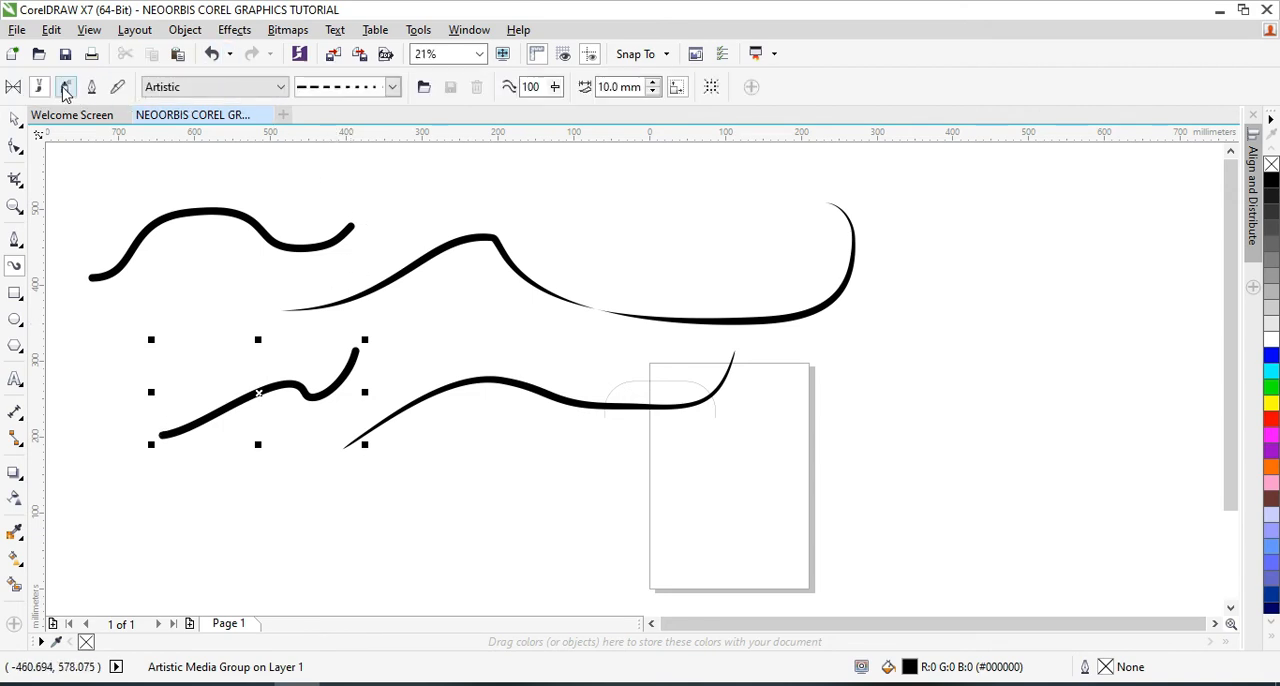
pyautogui.click(395, 88)
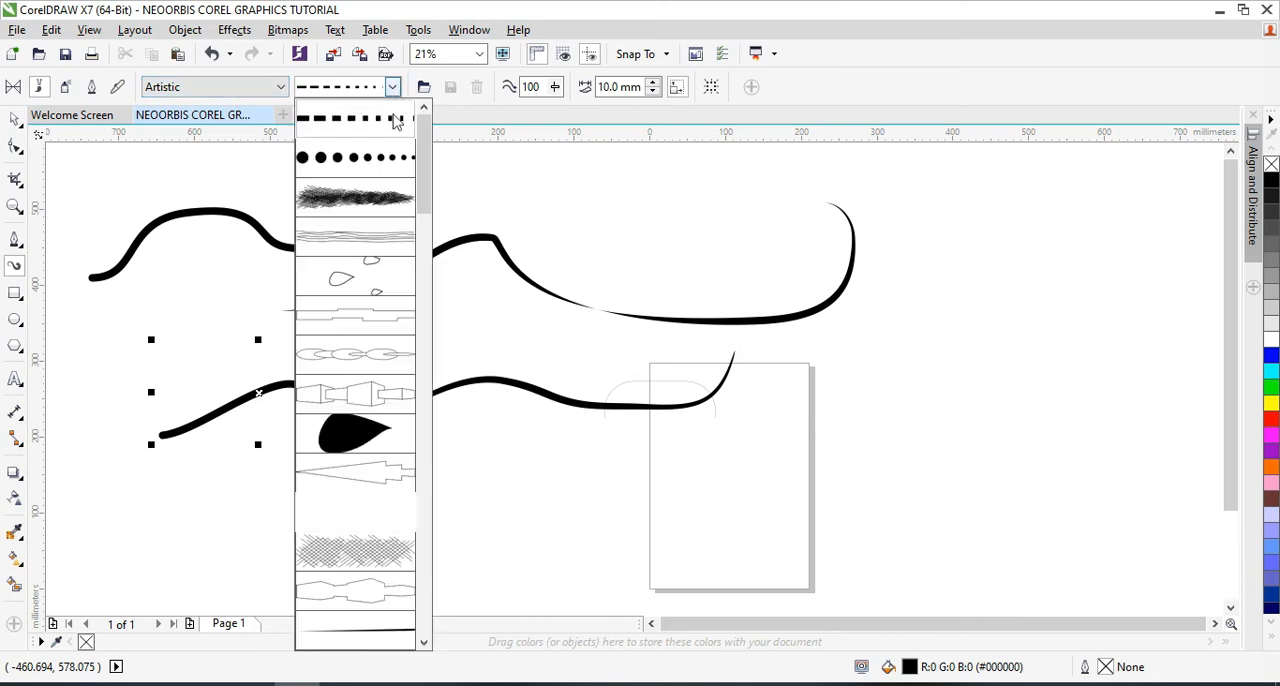
pyautogui.click(371, 391)
pyautogui.moveTo(353, 590)
pyautogui.mouseDown()
pyautogui.moveTo(495, 509)
pyautogui.moveTo(865, 501)
pyautogui.moveTo(990, 326)
pyautogui.mouseUp()
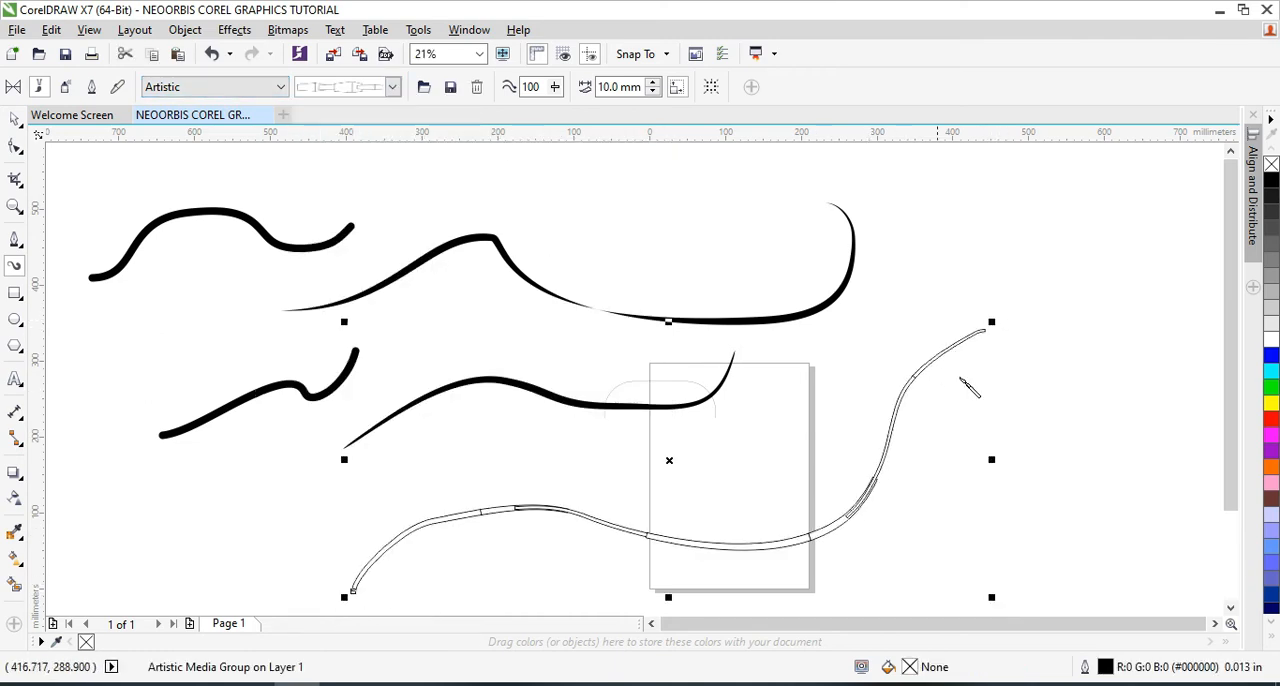
# Spray three looping strokes over the drawing with the multicoloured swirl pattern from the Sprayer's Brush Strokes category
pyautogui.click(392, 87)
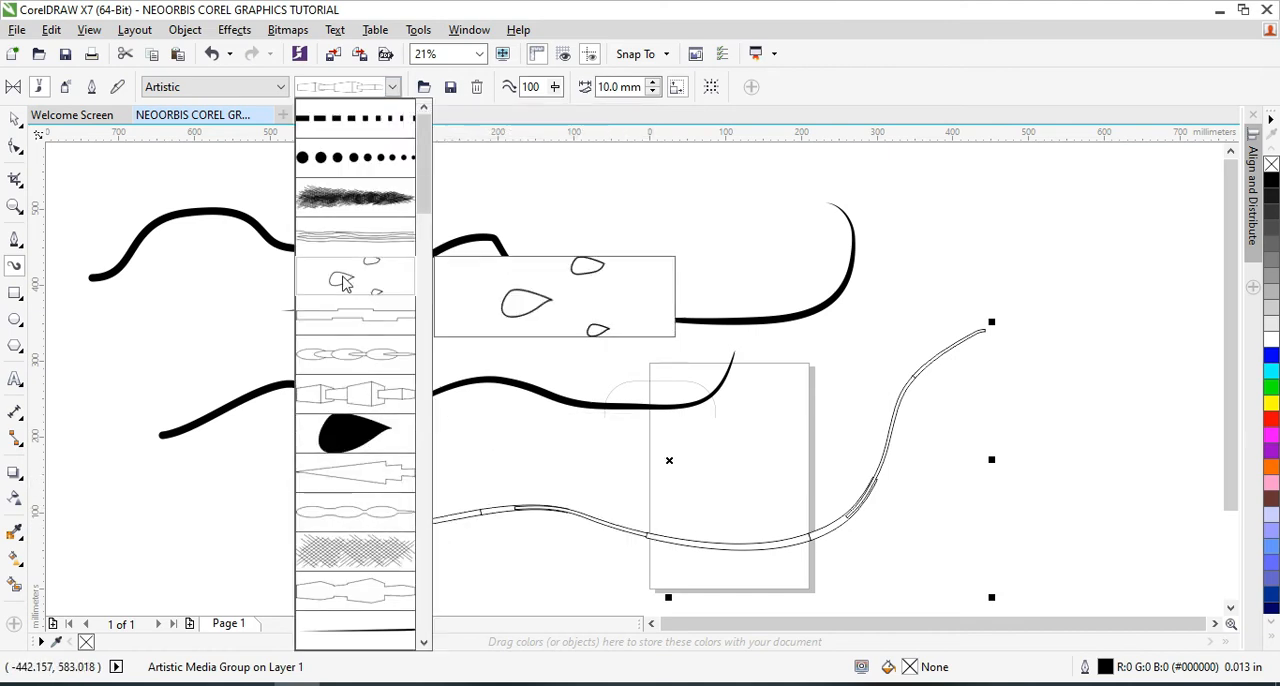
pyautogui.click(70, 87)
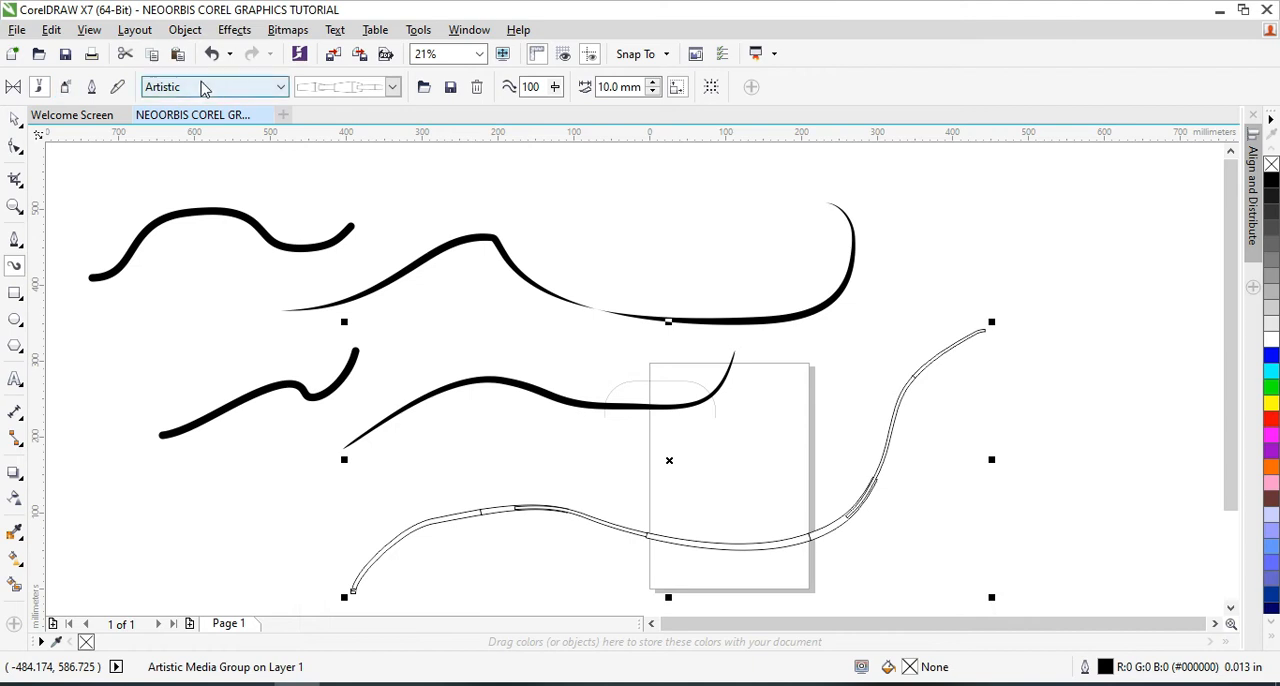
pyautogui.click(65, 90)
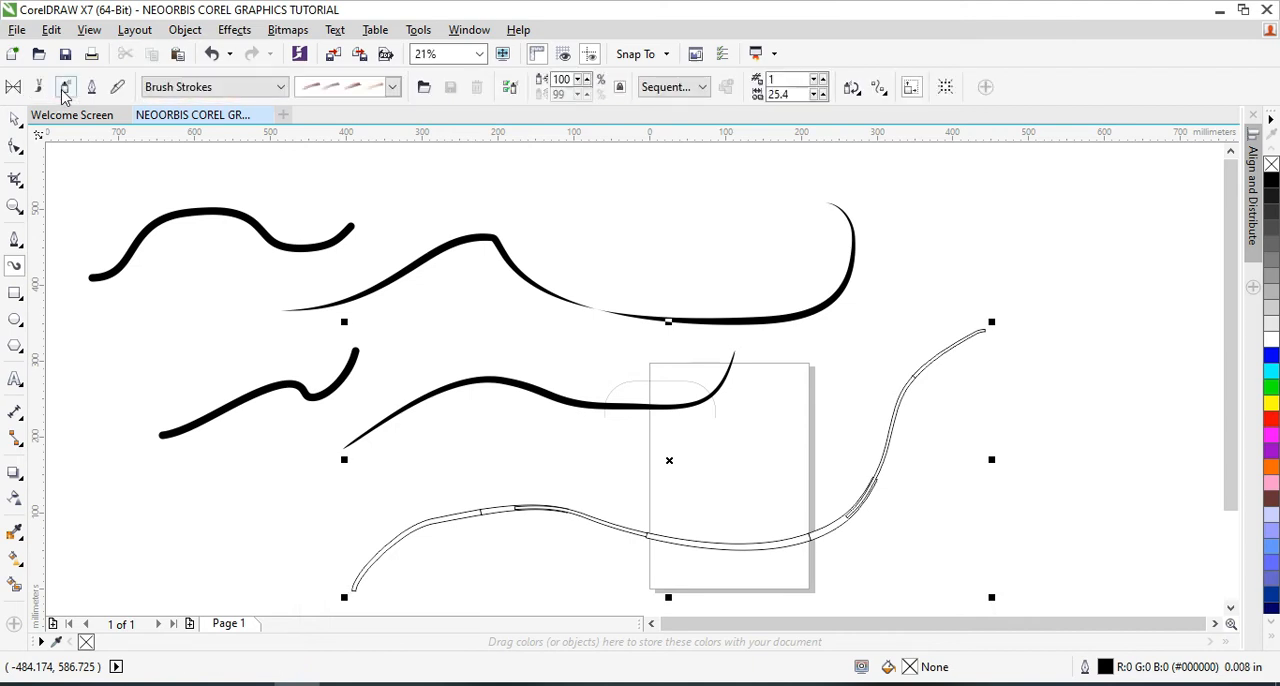
pyautogui.click(392, 87)
pyautogui.click(370, 441)
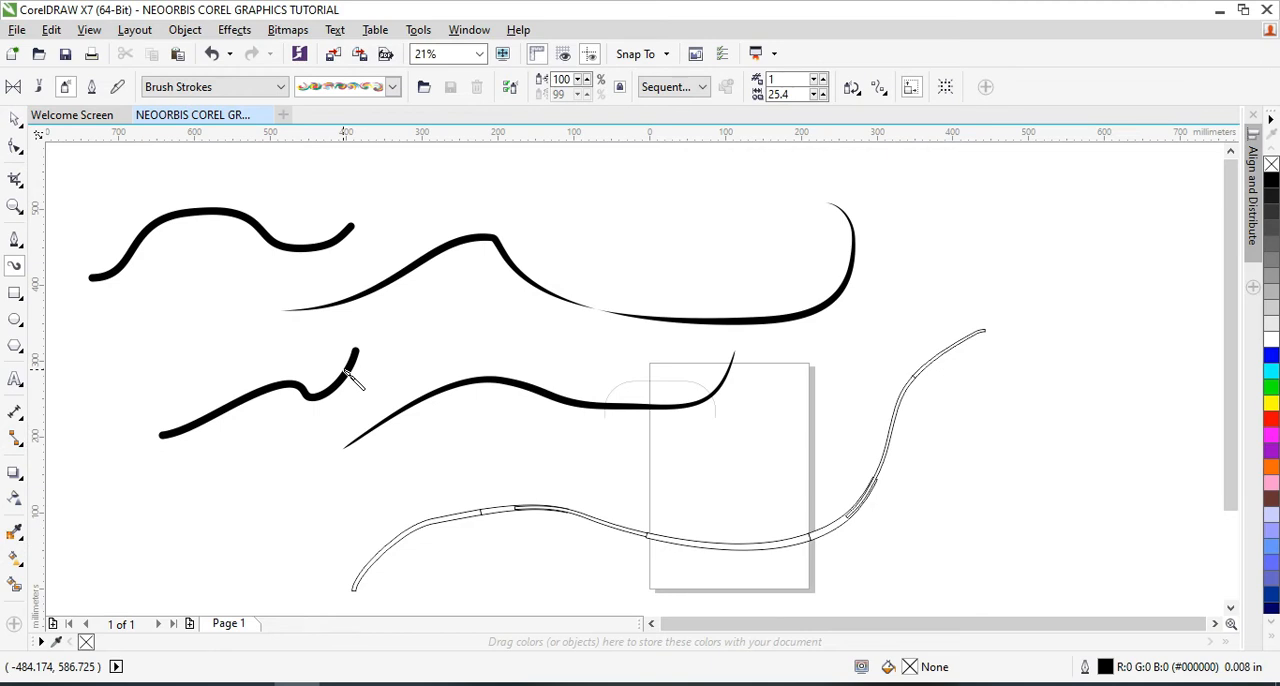
pyautogui.moveTo(601, 238)
pyautogui.mouseDown()
pyautogui.moveTo(705, 201)
pyautogui.moveTo(989, 266)
pyautogui.moveTo(1010, 175)
pyautogui.mouseUp()
pyautogui.moveTo(1131, 228)
pyautogui.mouseDown()
pyautogui.moveTo(984, 489)
pyautogui.moveTo(841, 369)
pyautogui.moveTo(950, 345)
pyautogui.moveTo(877, 487)
pyautogui.moveTo(605, 432)
pyautogui.mouseUp()
pyautogui.moveTo(570, 334)
pyautogui.mouseDown()
pyautogui.moveTo(442, 297)
pyautogui.moveTo(270, 373)
pyautogui.moveTo(259, 266)
pyautogui.moveTo(443, 312)
pyautogui.moveTo(440, 222)
pyautogui.mouseUp()
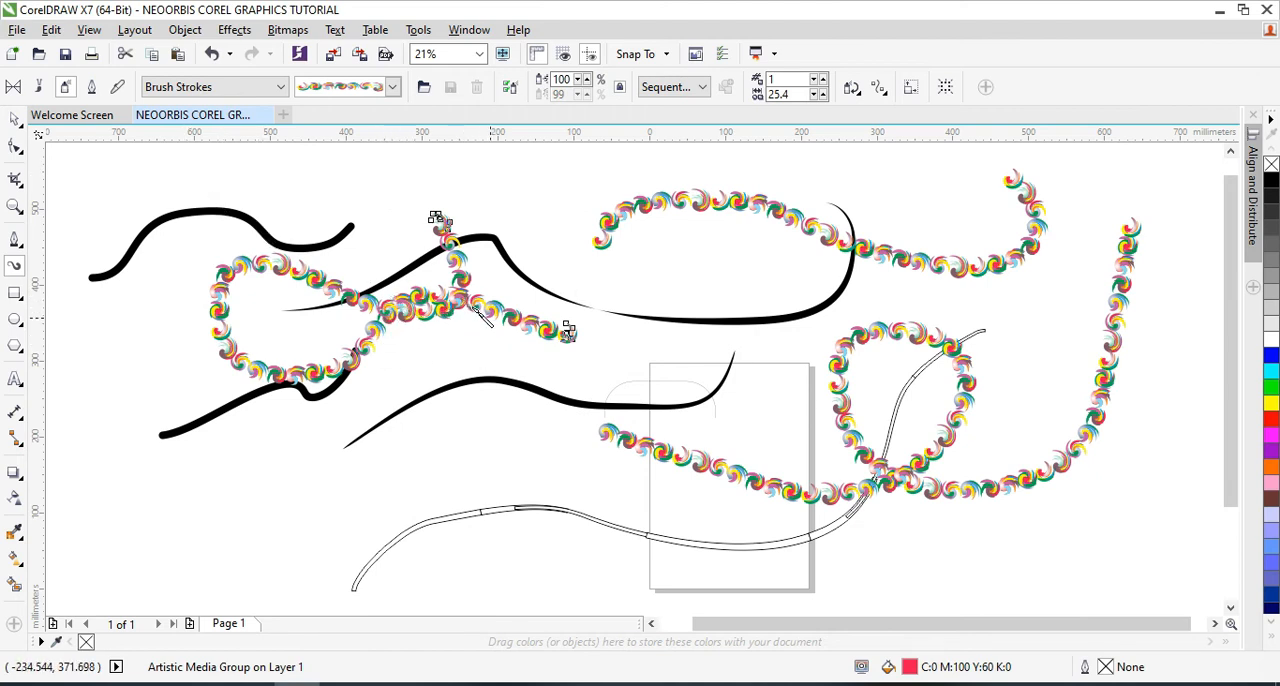
# Delete the upper-left wavy black stroke, the upper tapered stroke and the two upper swirl-patterned strokes
pyautogui.click(13, 122)
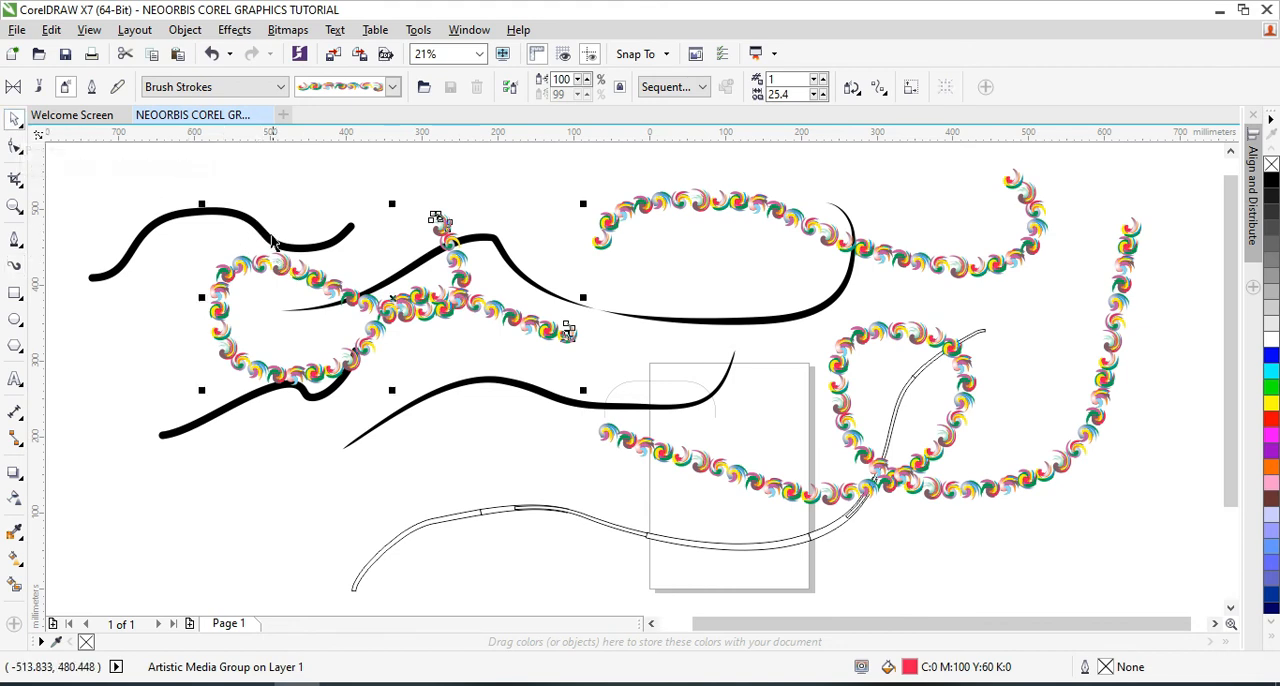
pyautogui.click(151, 224)
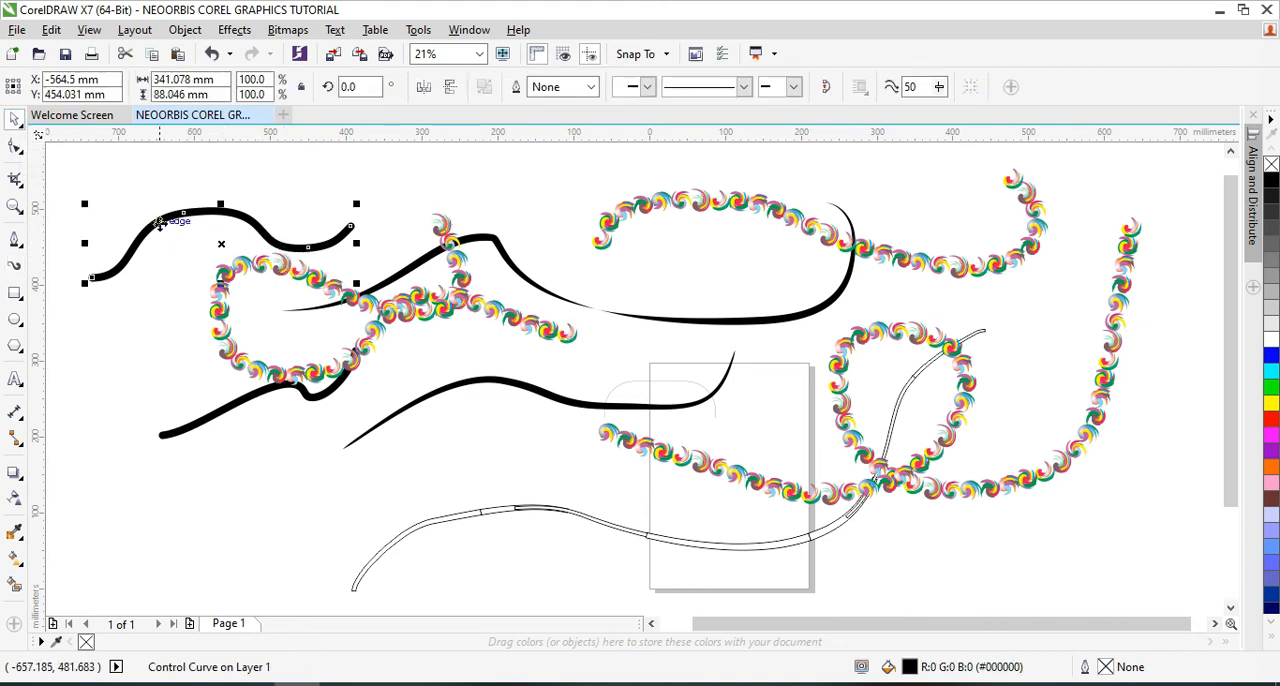
pyautogui.press('Delete')
pyautogui.click(288, 264)
pyautogui.press('Delete')
pyautogui.click(800, 237)
pyautogui.press('Delete')
pyautogui.click(771, 324)
pyautogui.press('Delete')
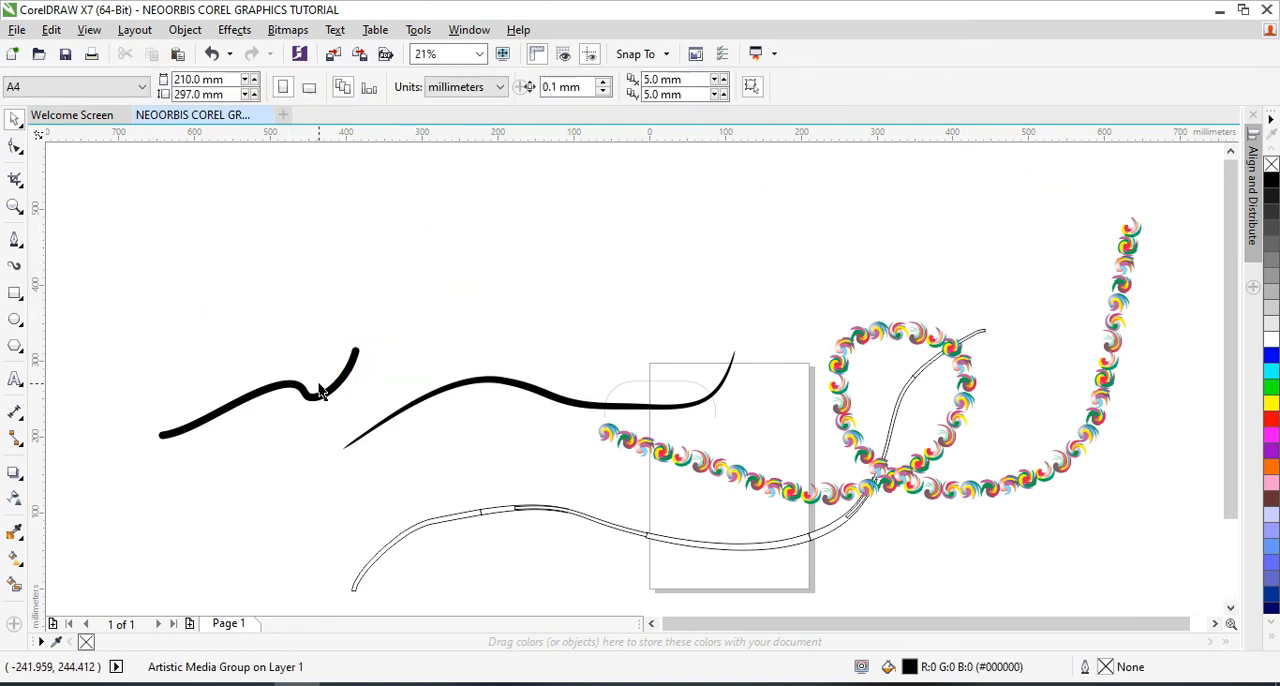
# Delete the two remaining wavy black strokes and the long segmented outline brush stroke
pyautogui.click(328, 402)
pyautogui.press('Delete')
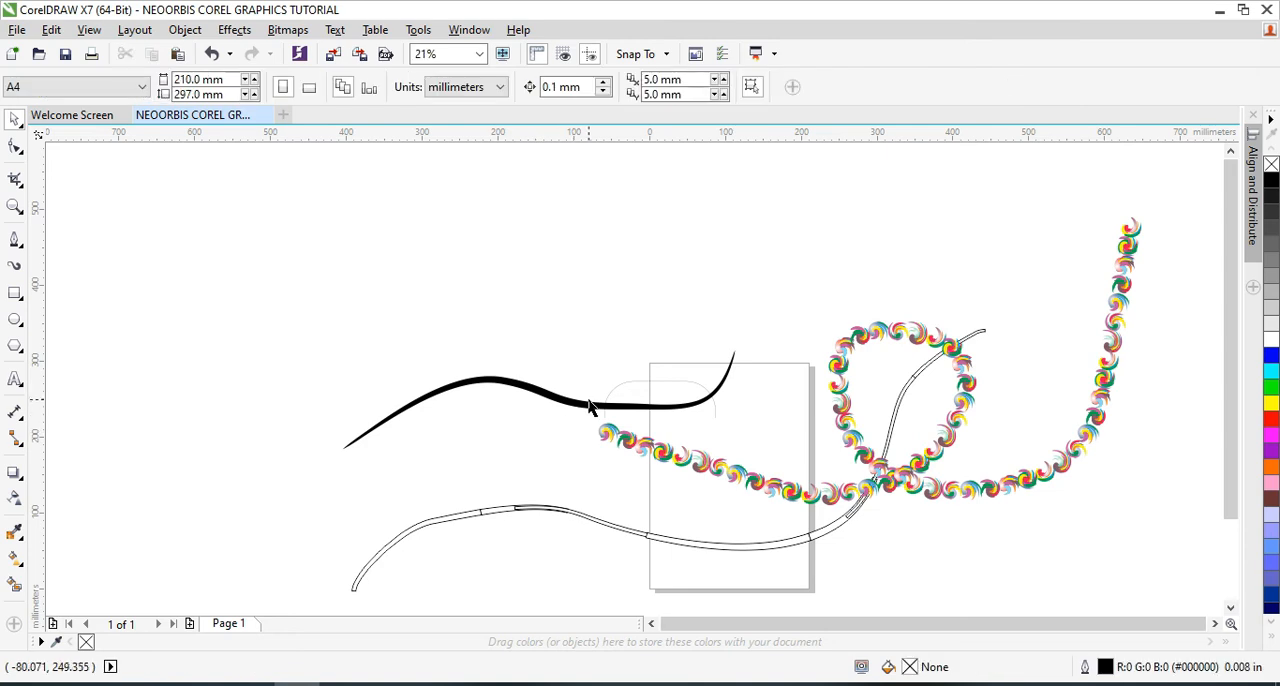
pyautogui.click(590, 404)
pyautogui.press('Delete')
pyautogui.click(614, 532)
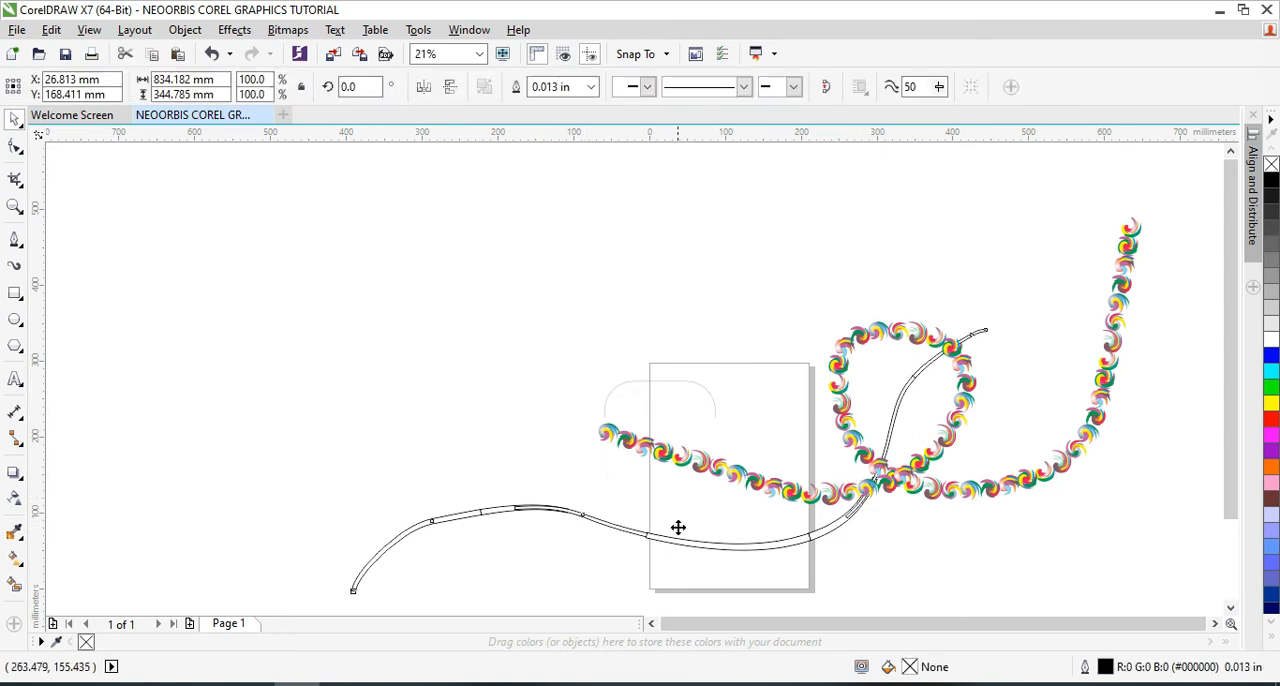
pyautogui.click(600, 533)
pyautogui.click(602, 520)
pyautogui.press('Delete')
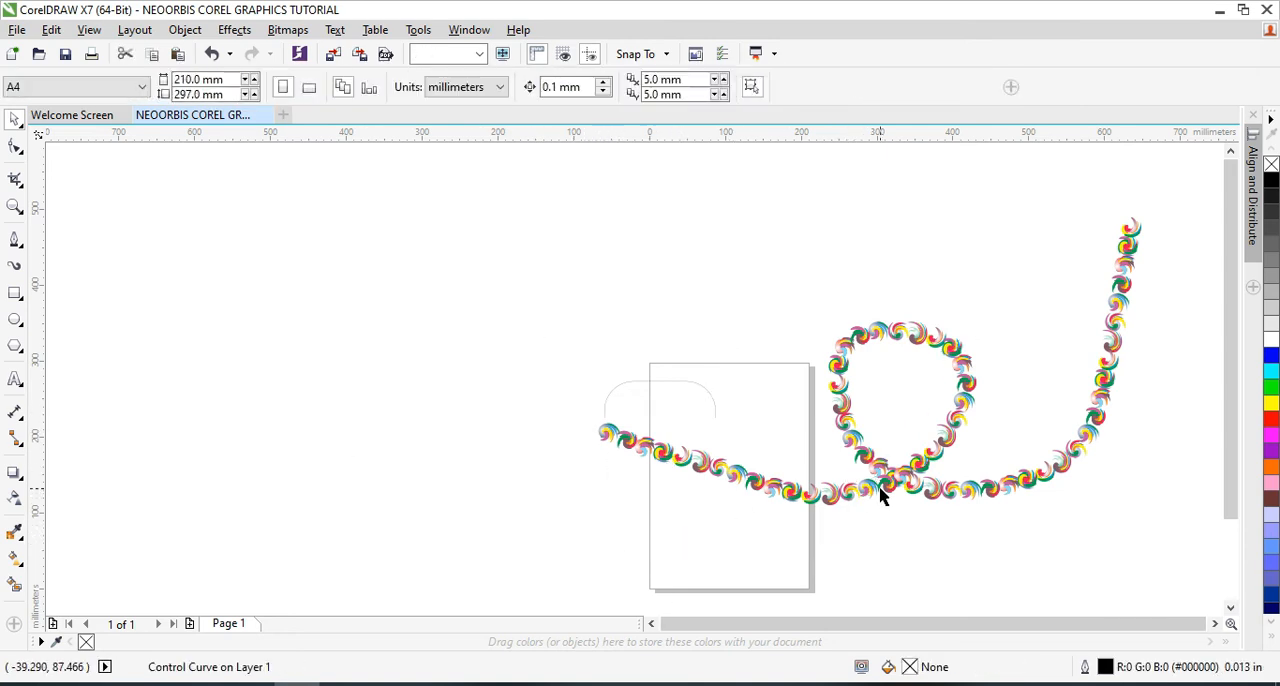
# Scale down the remaining swirl-patterned stroke and place it across the page's lower part
pyautogui.click(1099, 341)
pyautogui.moveTo(1136, 362)
pyautogui.mouseDown()
pyautogui.moveTo(883, 380)
pyautogui.moveTo(833, 362)
pyautogui.mouseUp()
pyautogui.moveTo(716, 217)
pyautogui.mouseDown()
pyautogui.moveTo(639, 434)
pyautogui.moveTo(606, 420)
pyautogui.mouseUp()
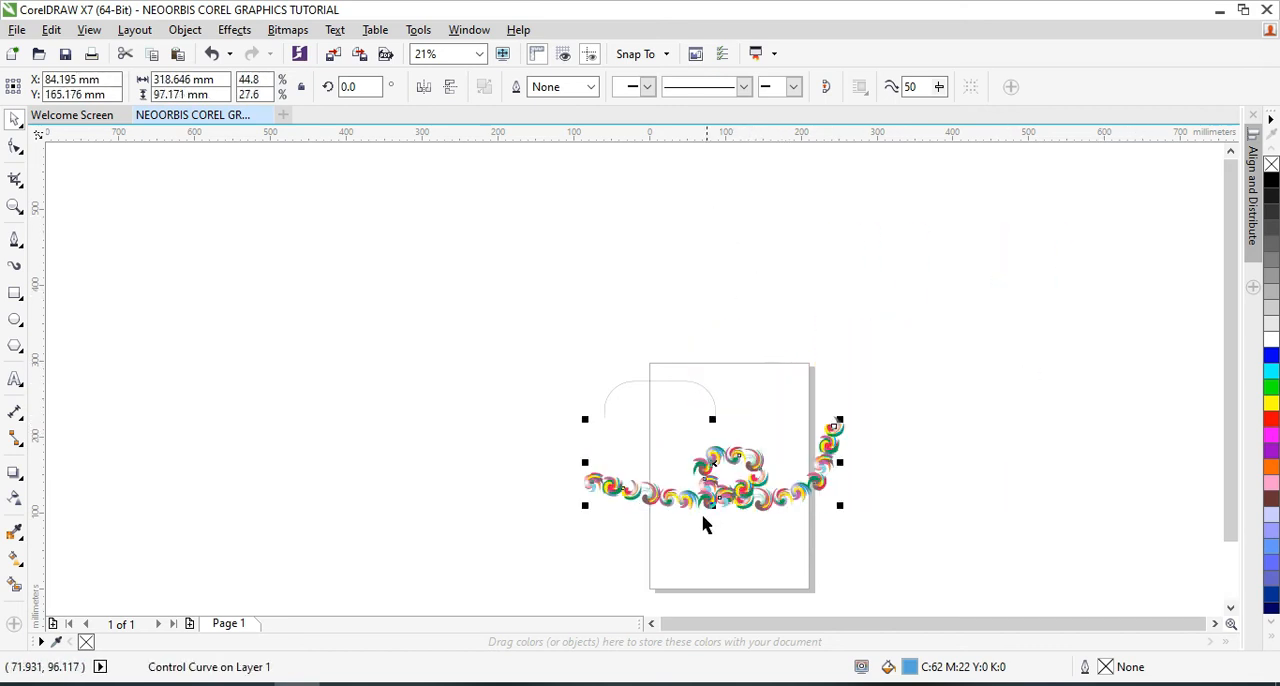
pyautogui.moveTo(836, 504); pyautogui.dragTo(966, 548)
pyautogui.moveTo(965, 486); pyautogui.dragTo(895, 490)
pyautogui.click(971, 520)
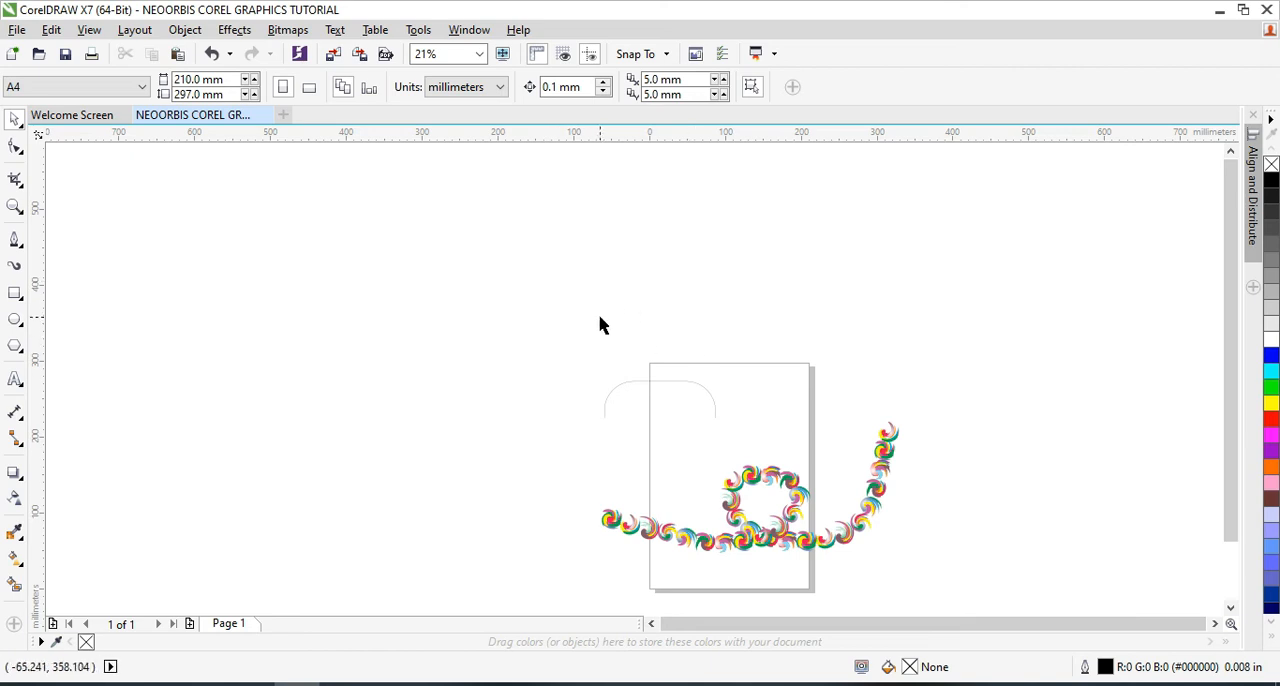
# Draw rectangles about 472 by 426 mm left of the page and 596 by 216 mm above it, plus a 199 mm square to its right
pyautogui.click(14, 293)
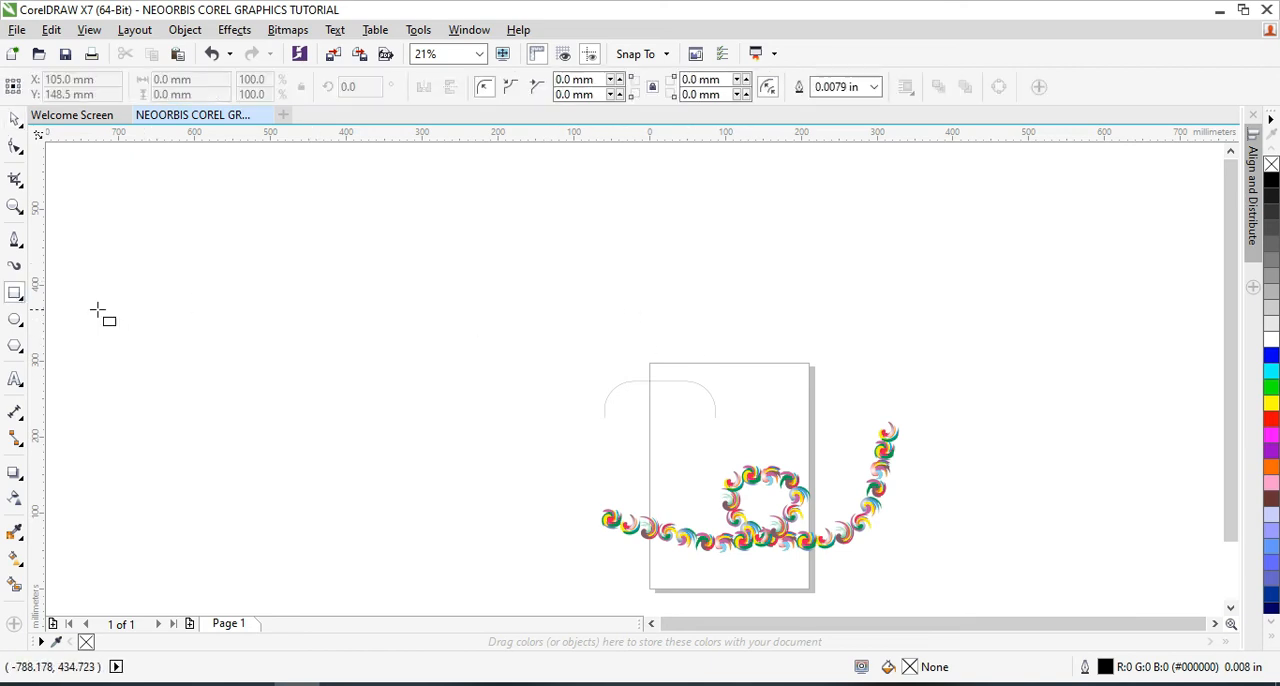
pyautogui.click(22, 300)
pyautogui.click(85, 291)
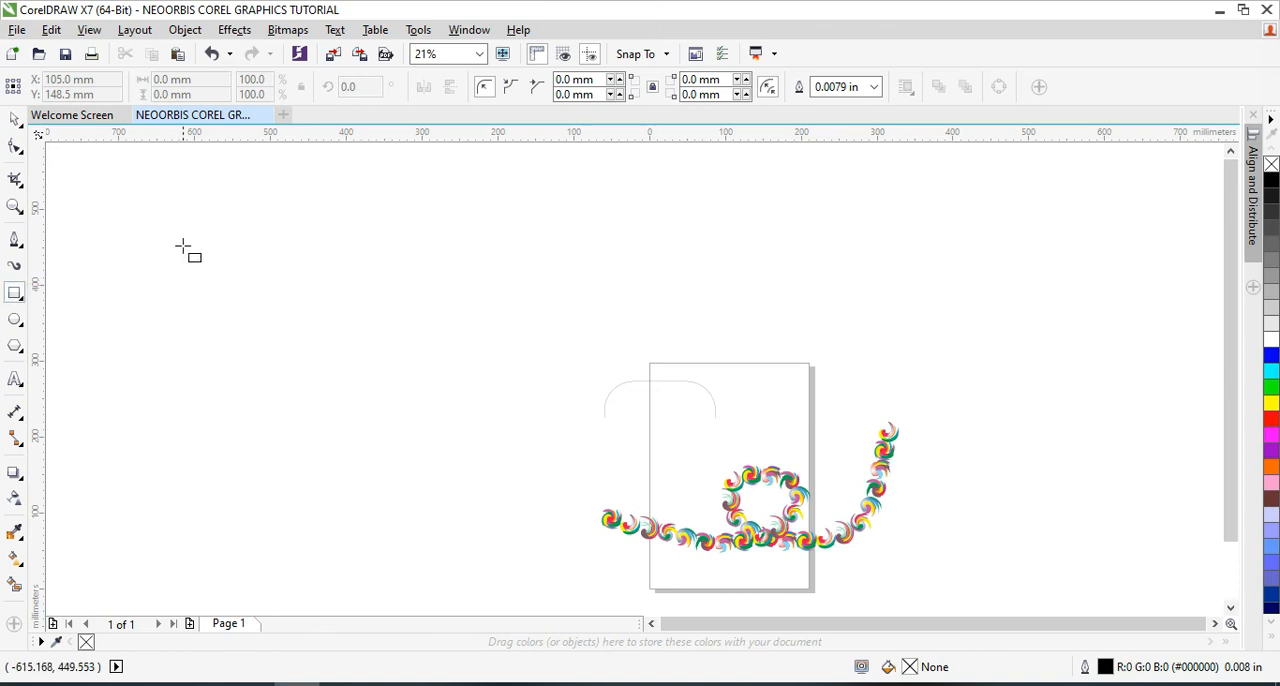
pyautogui.moveTo(126, 184); pyautogui.dragTo(485, 507)
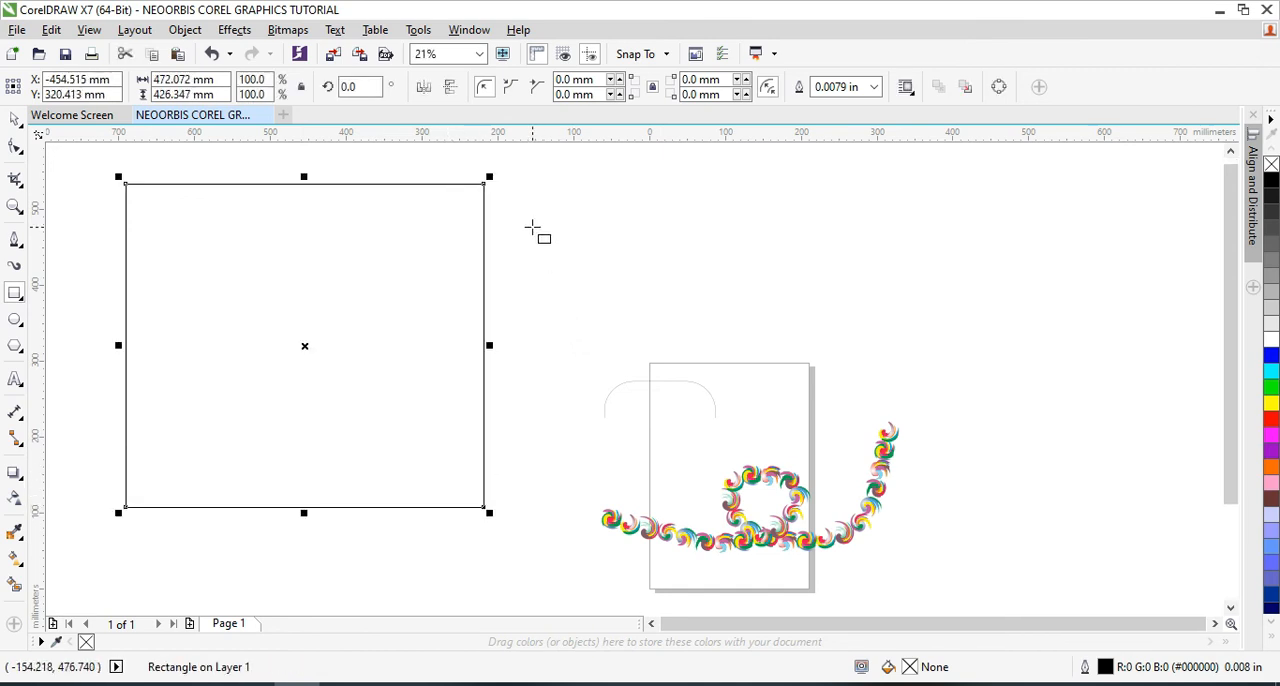
pyautogui.moveTo(553, 178); pyautogui.dragTo(1006, 341)
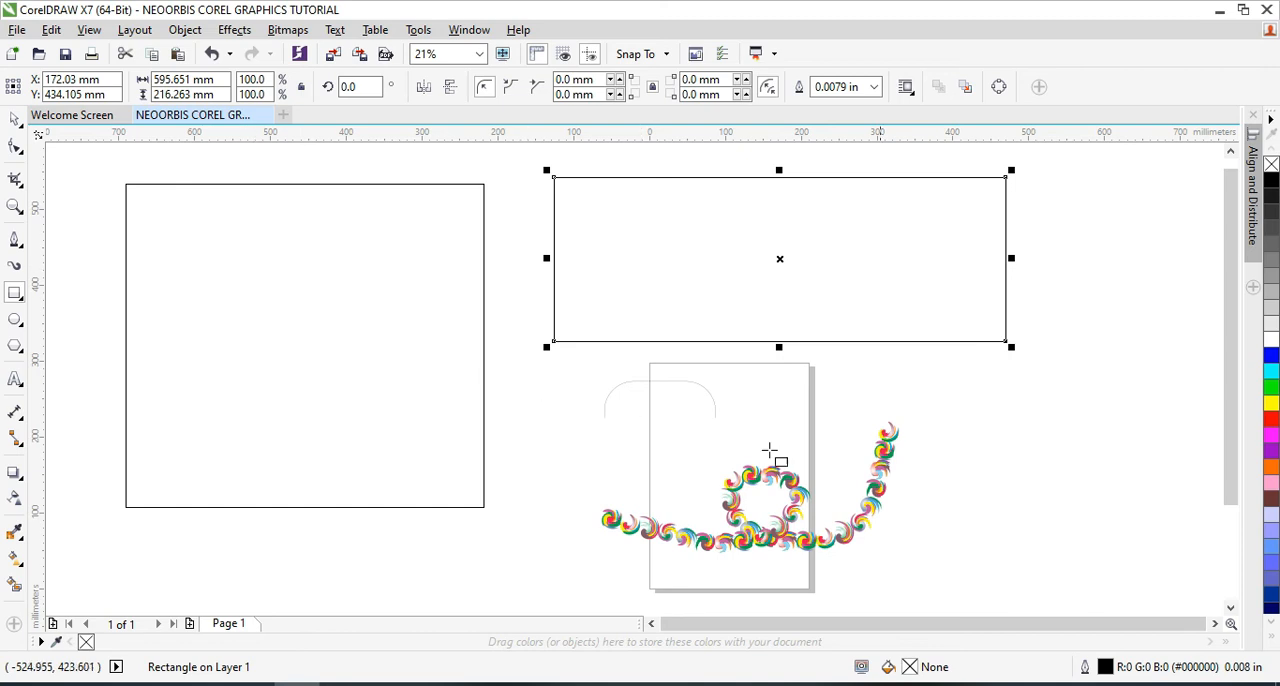
pyautogui.moveTo(932, 376)
pyautogui.mouseDown()
pyautogui.moveTo(1066, 494)
pyautogui.moveTo(1147, 368)
pyautogui.moveTo(1131, 460)
pyautogui.moveTo(1033, 489)
pyautogui.moveTo(1108, 503)
pyautogui.moveTo(1157, 450)
pyautogui.moveTo(994, 466)
pyautogui.moveTo(1112, 517)
pyautogui.moveTo(961, 459)
pyautogui.moveTo(1109, 446)
pyautogui.moveTo(1137, 480)
pyautogui.moveTo(1052, 572)
pyautogui.moveTo(1117, 391)
pyautogui.moveTo(1154, 540)
pyautogui.moveTo(968, 520)
pyautogui.moveTo(1218, 366)
pyautogui.moveTo(1097, 571)
pyautogui.moveTo(1126, 426)
pyautogui.moveTo(1105, 456)
pyautogui.moveTo(1077, 389)
pyautogui.moveTo(957, 386)
pyautogui.moveTo(966, 452)
pyautogui.mouseUp()
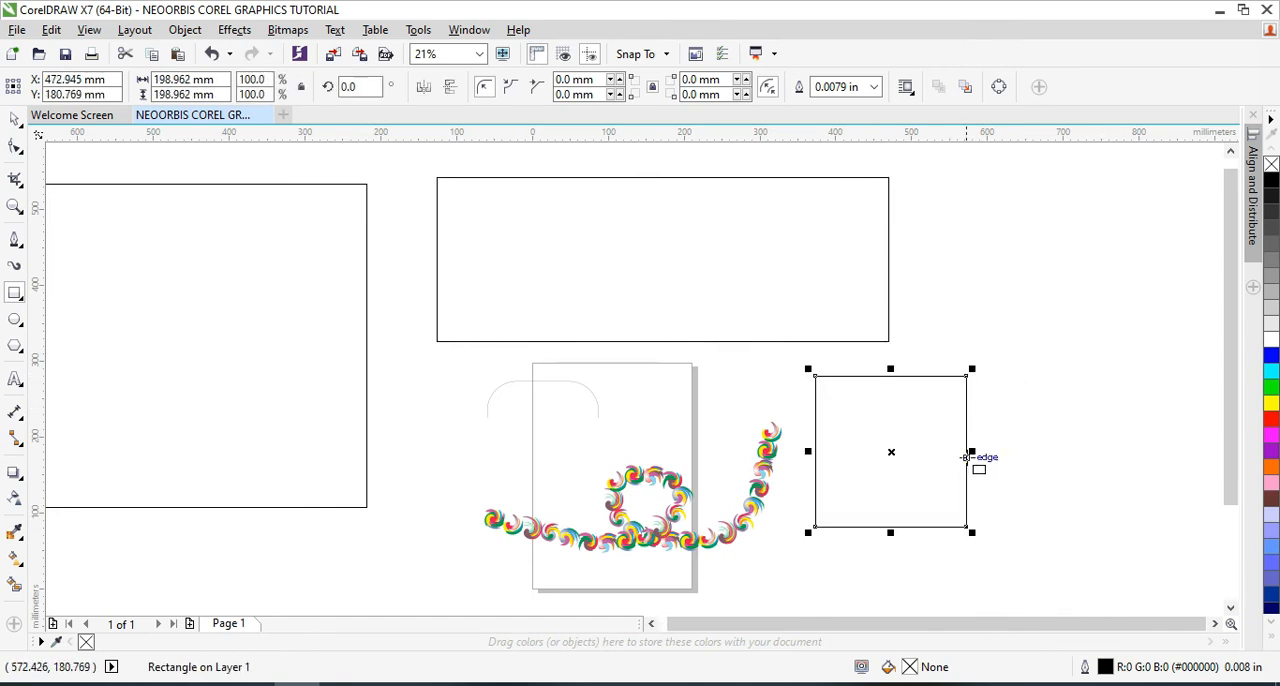
# Draw a circle about 112 mm across inside the large rectangle and a nine-pointed complex star about 248 by 244 mm below the circle
pyautogui.click(14, 321)
pyautogui.moveTo(236, 258); pyautogui.dragTo(322, 288)
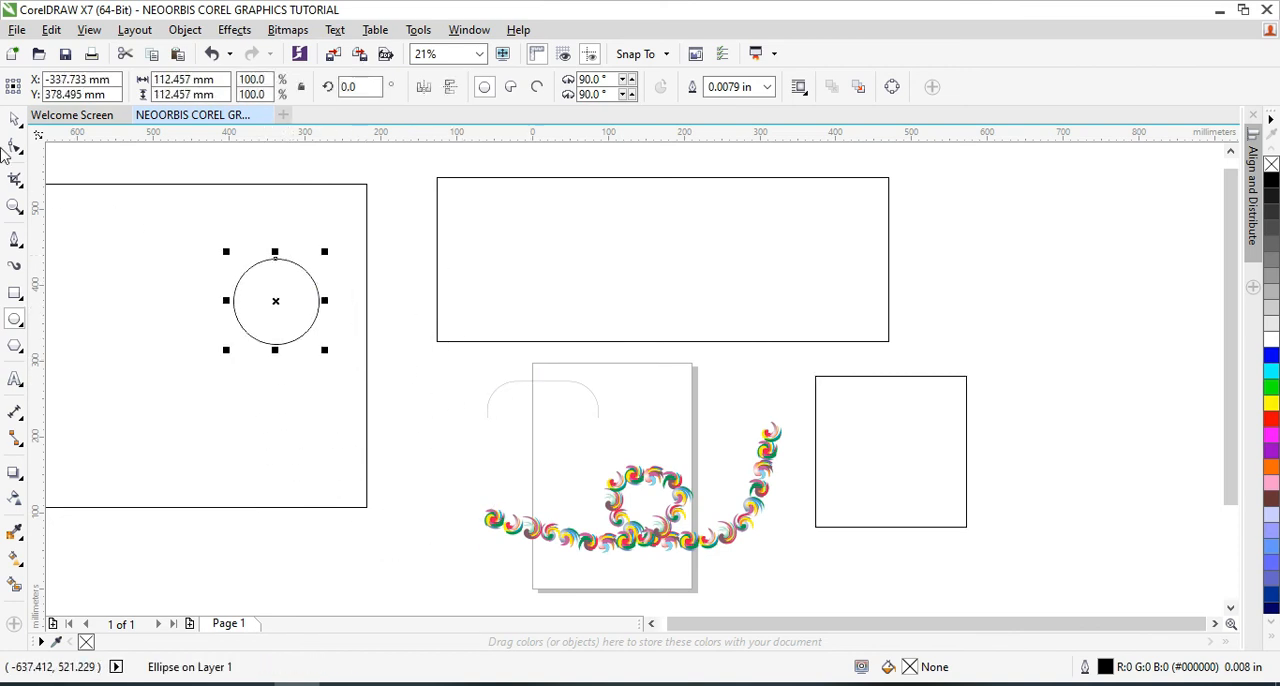
pyautogui.click(20, 352)
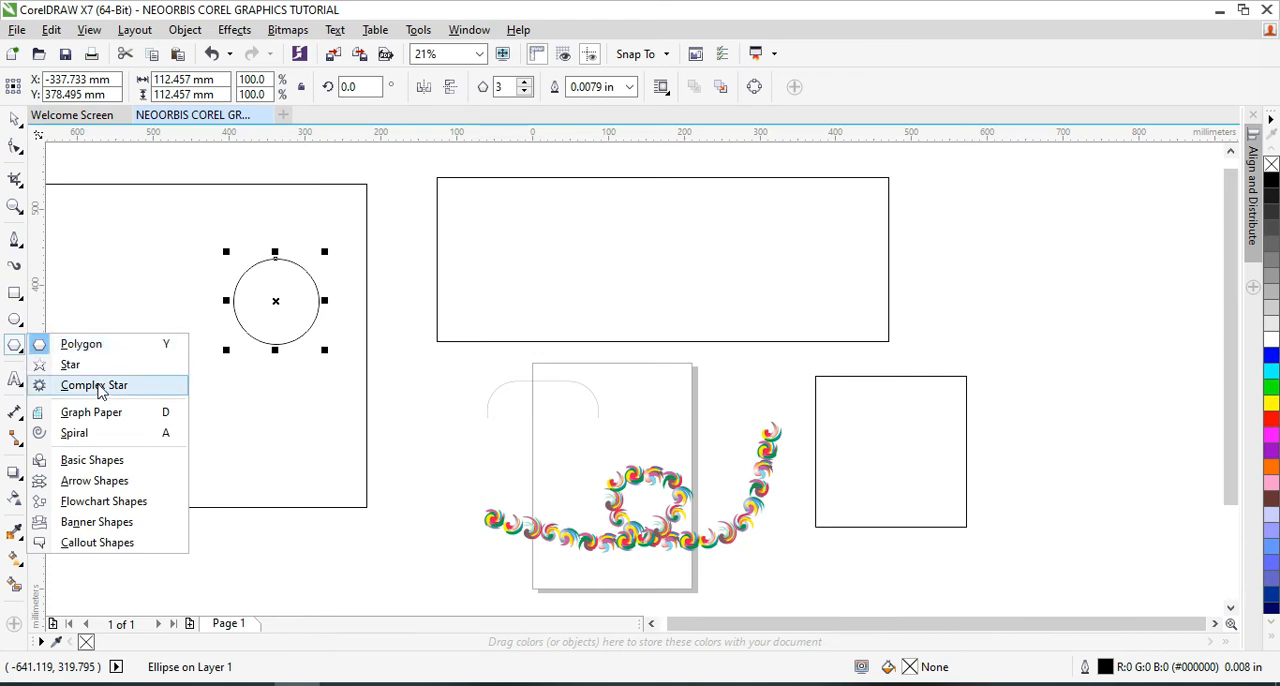
pyautogui.click(100, 386)
pyautogui.moveTo(190, 362); pyautogui.dragTo(417, 544)
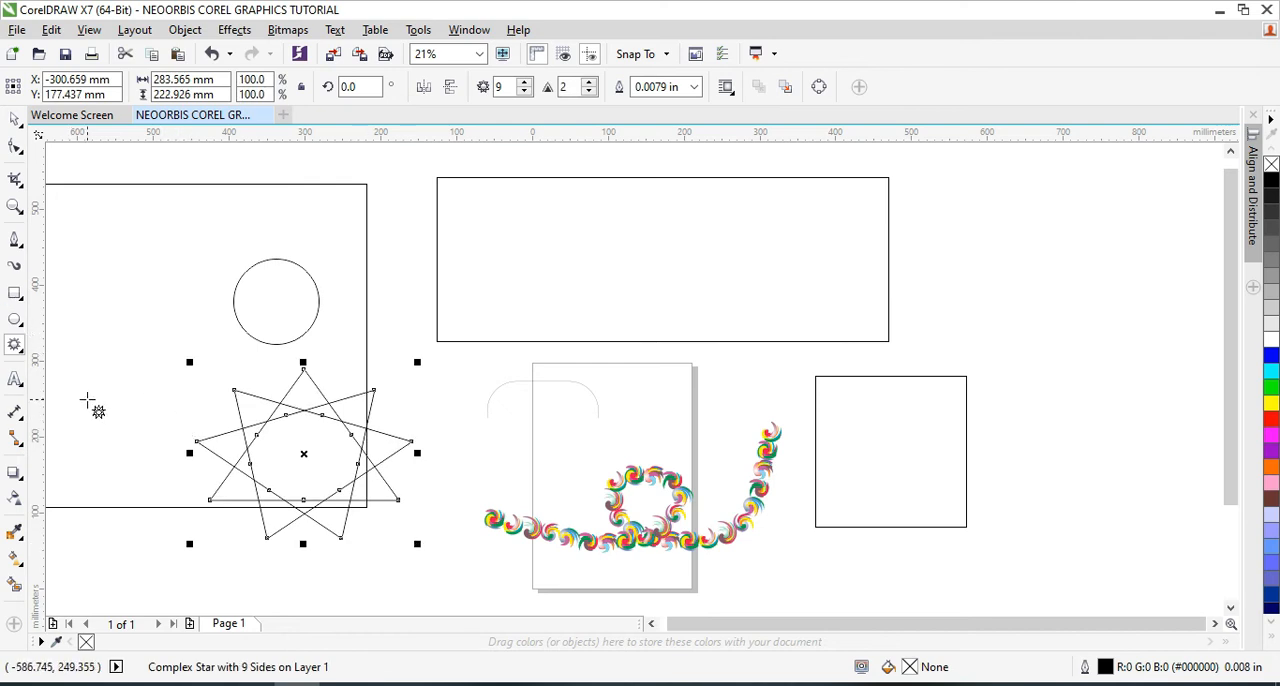
pyautogui.press('Delete')
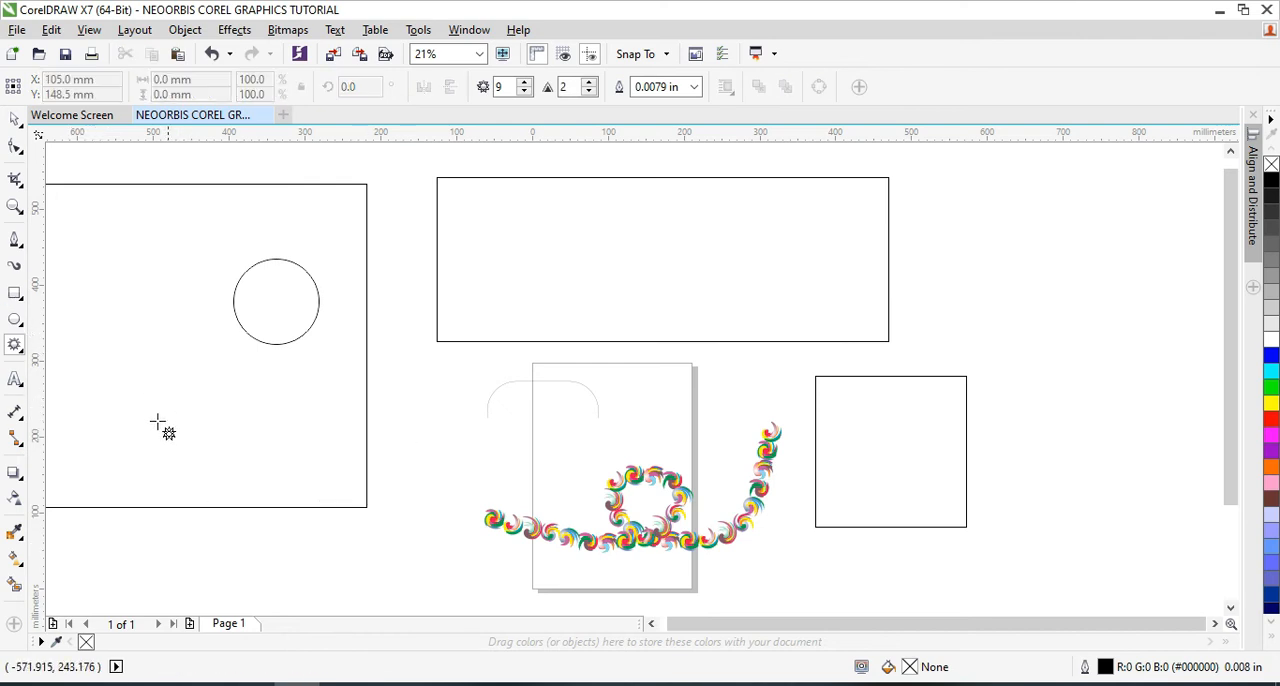
pyautogui.moveTo(214, 366); pyautogui.dragTo(412, 548)
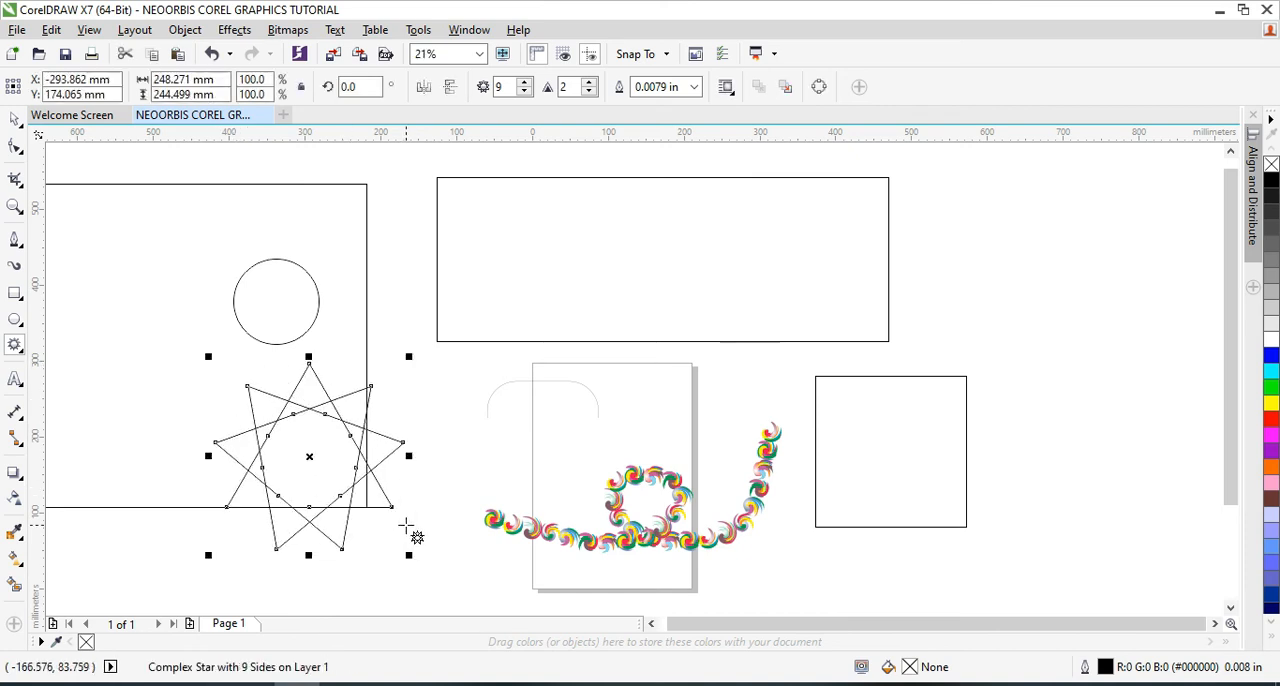
# Draw a five-pointed star about 247 by 235 mm inside the large rectangle, overlapping the circle's left side
pyautogui.click(21, 350)
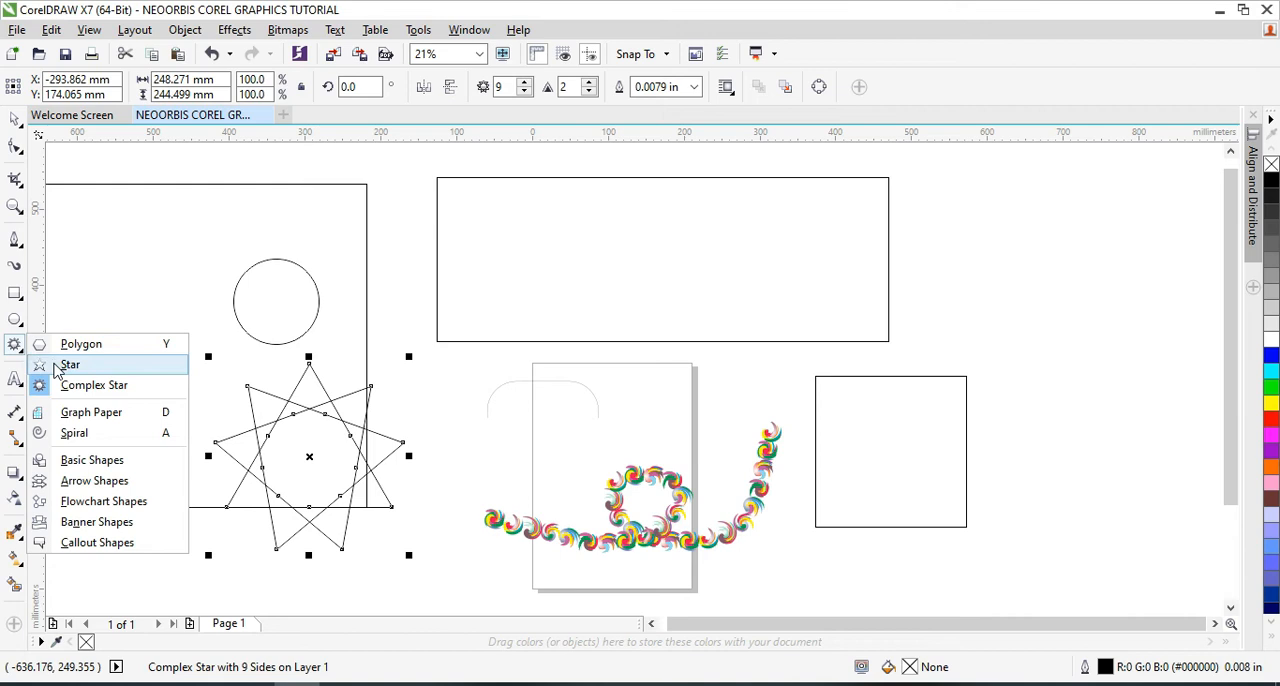
pyautogui.click(69, 364)
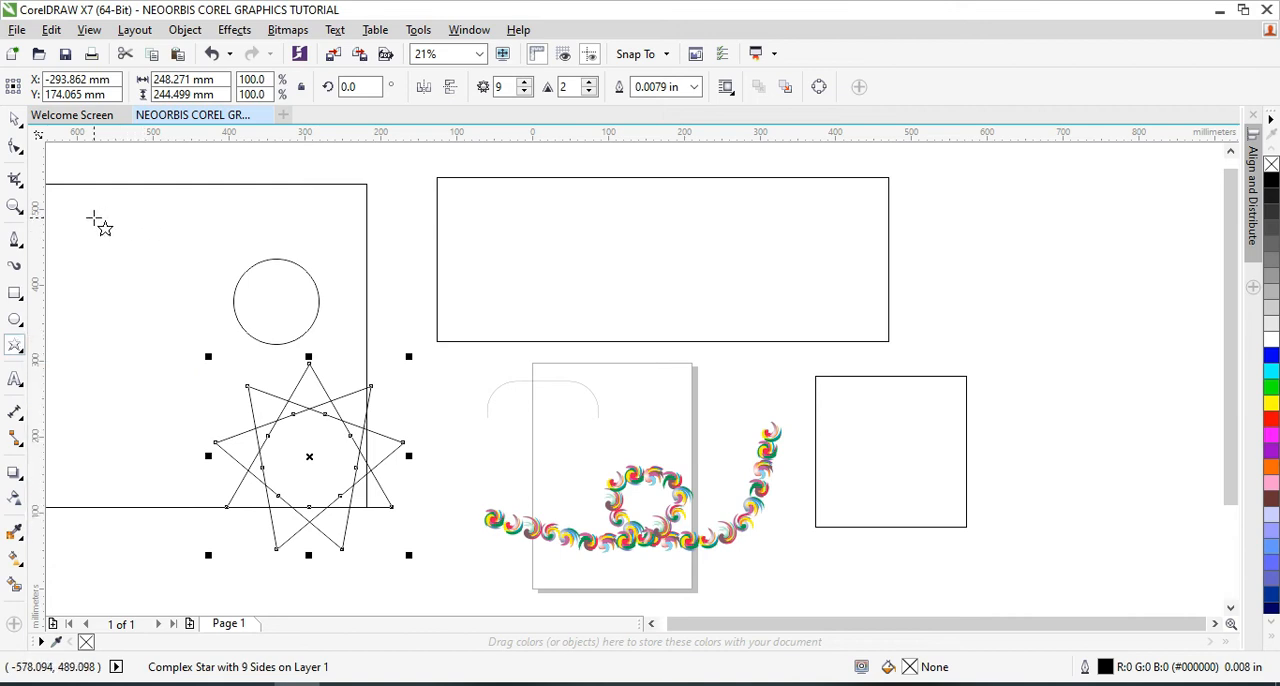
pyautogui.moveTo(97, 228); pyautogui.dragTo(230, 280)
pyautogui.press('Delete')
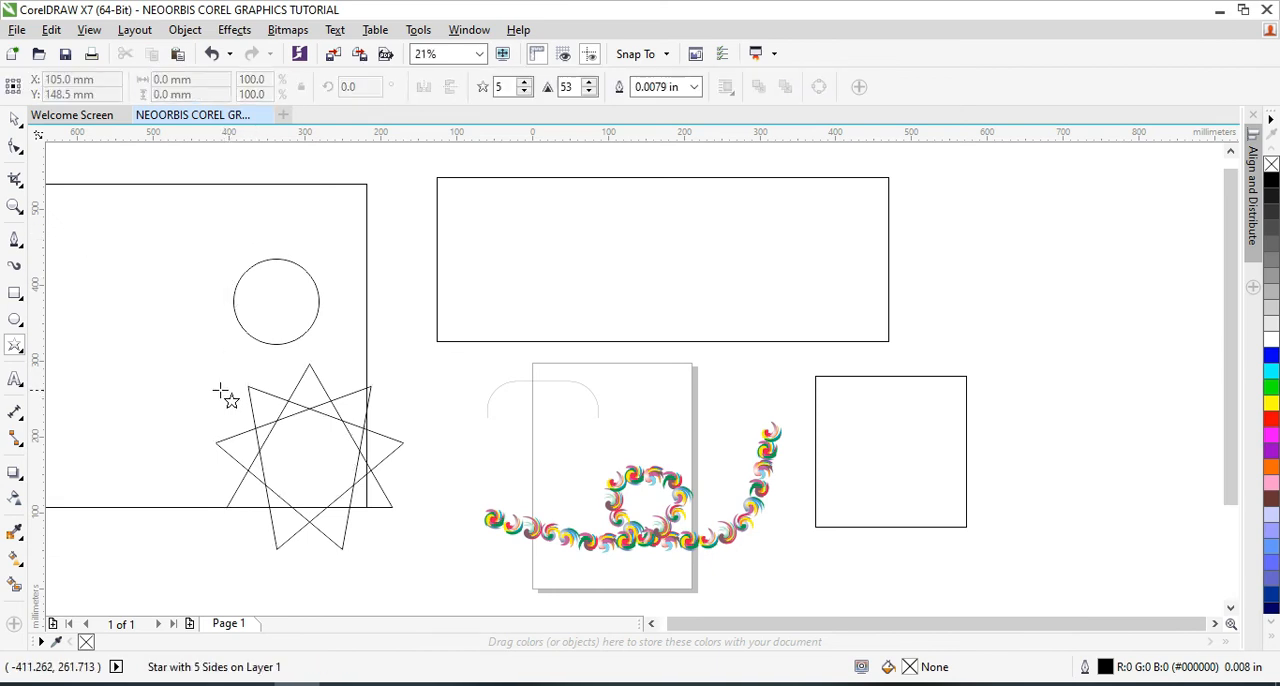
pyautogui.moveTo(84, 226); pyautogui.dragTo(222, 432)
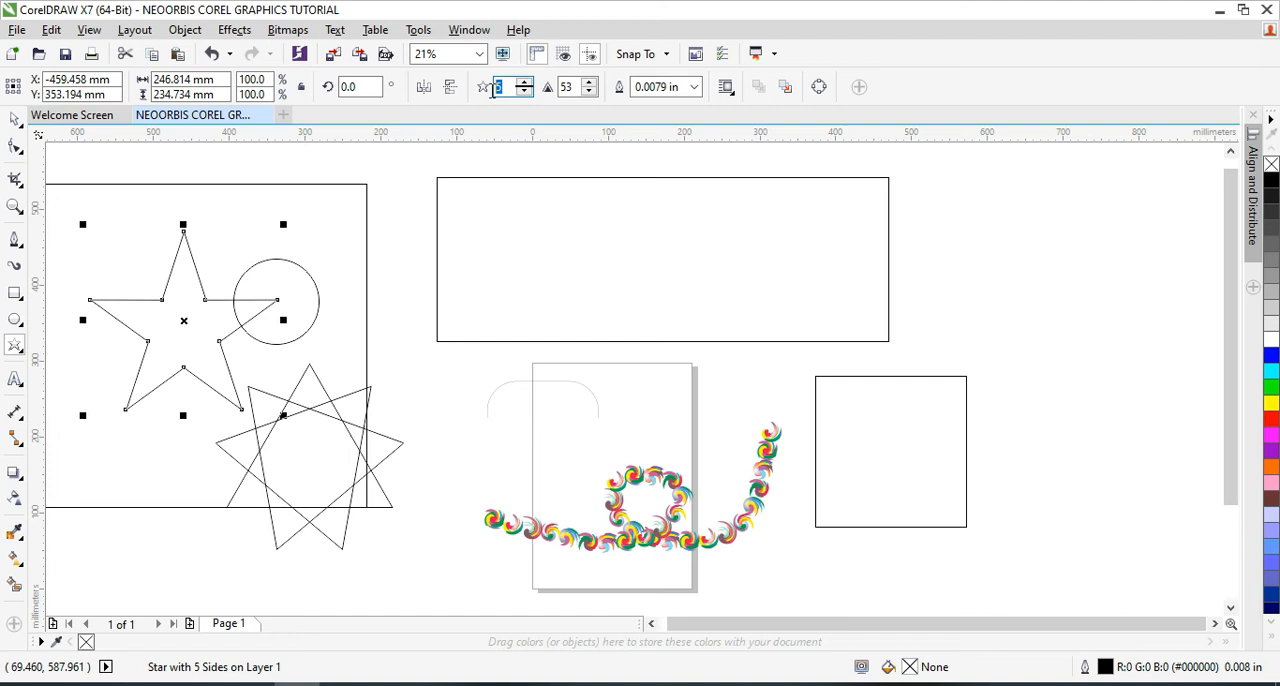
# Raise the five-pointed star's number of points to 46
pyautogui.click(524, 82)
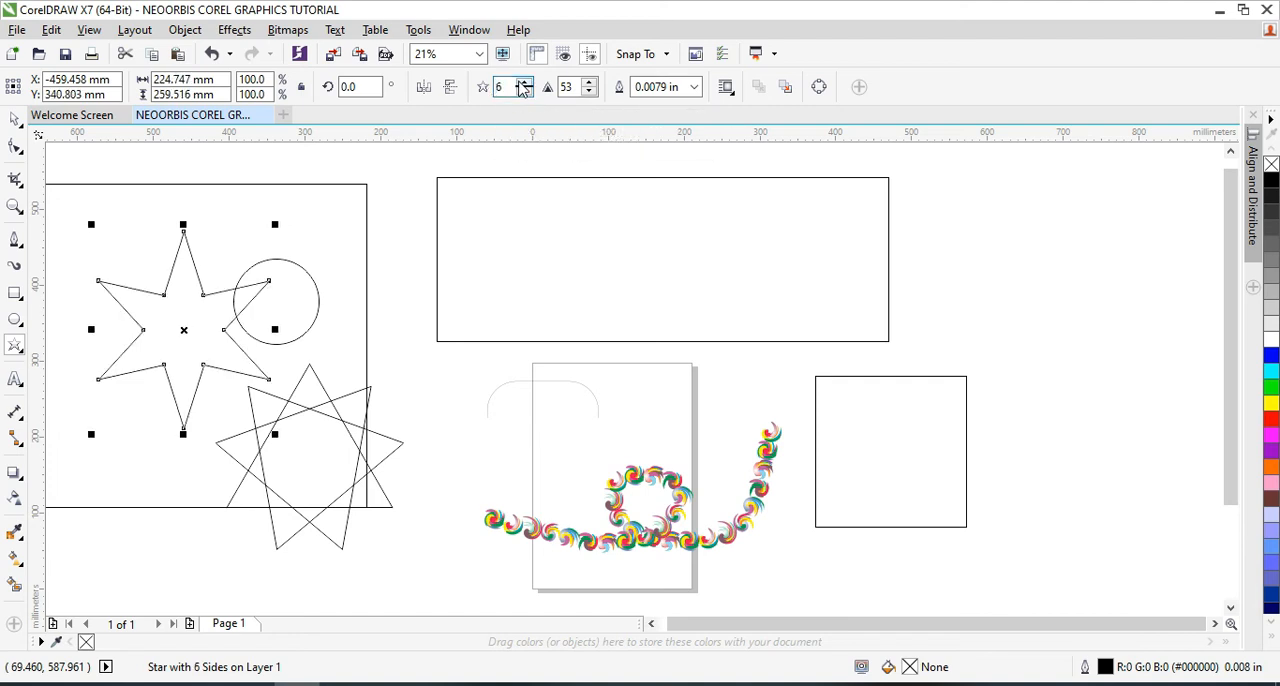
pyautogui.click(524, 82)
pyautogui.click(524, 82)
pyautogui.click(524, 82)
pyautogui.click(524, 82)
pyautogui.click(524, 82)
pyautogui.click(524, 82)
pyautogui.click(524, 82)
pyautogui.click(524, 82)
pyautogui.click(524, 82)
pyautogui.click(524, 82)
pyautogui.click(524, 82)
pyautogui.click(524, 82)
pyautogui.click(524, 82)
pyautogui.click(524, 82)
pyautogui.click(524, 82)
pyautogui.click(524, 82)
pyautogui.click(524, 82)
pyautogui.click(524, 82)
pyautogui.click(524, 84)
pyautogui.click(524, 84)
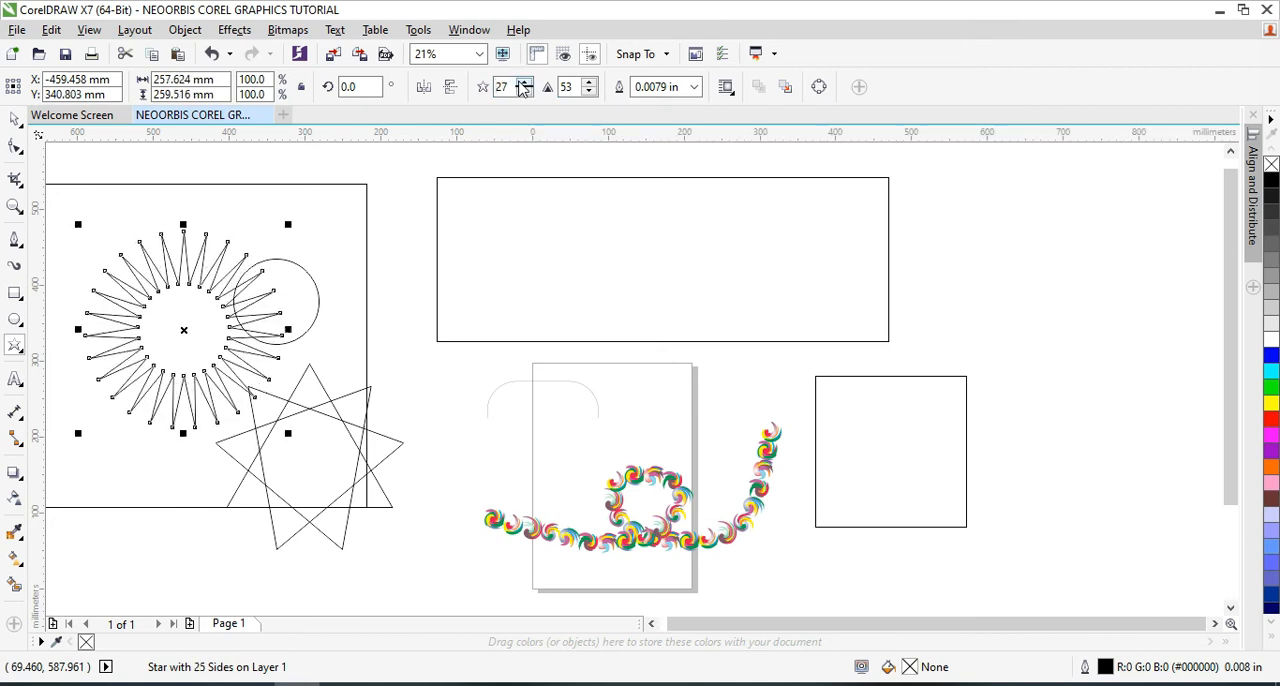
pyautogui.click(524, 84)
pyautogui.click(524, 84)
pyautogui.click(524, 84)
pyautogui.click(524, 84)
pyautogui.click(524, 84)
pyautogui.click(524, 84)
pyautogui.click(524, 84)
pyautogui.click(524, 84)
pyautogui.click(524, 84)
pyautogui.click(524, 84)
pyautogui.click(524, 84)
pyautogui.click(524, 84)
pyautogui.click(524, 84)
pyautogui.click(524, 84)
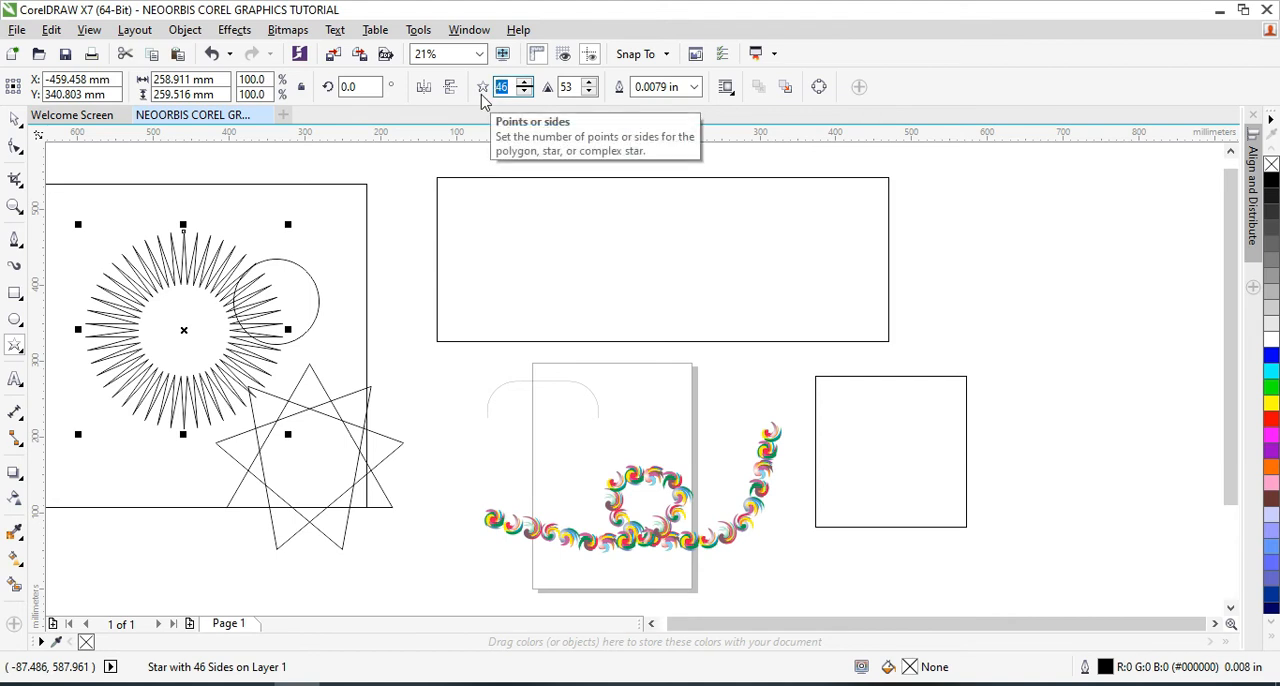
# Try the star with 3 points and return it to 46 points
pyautogui.press('Return')
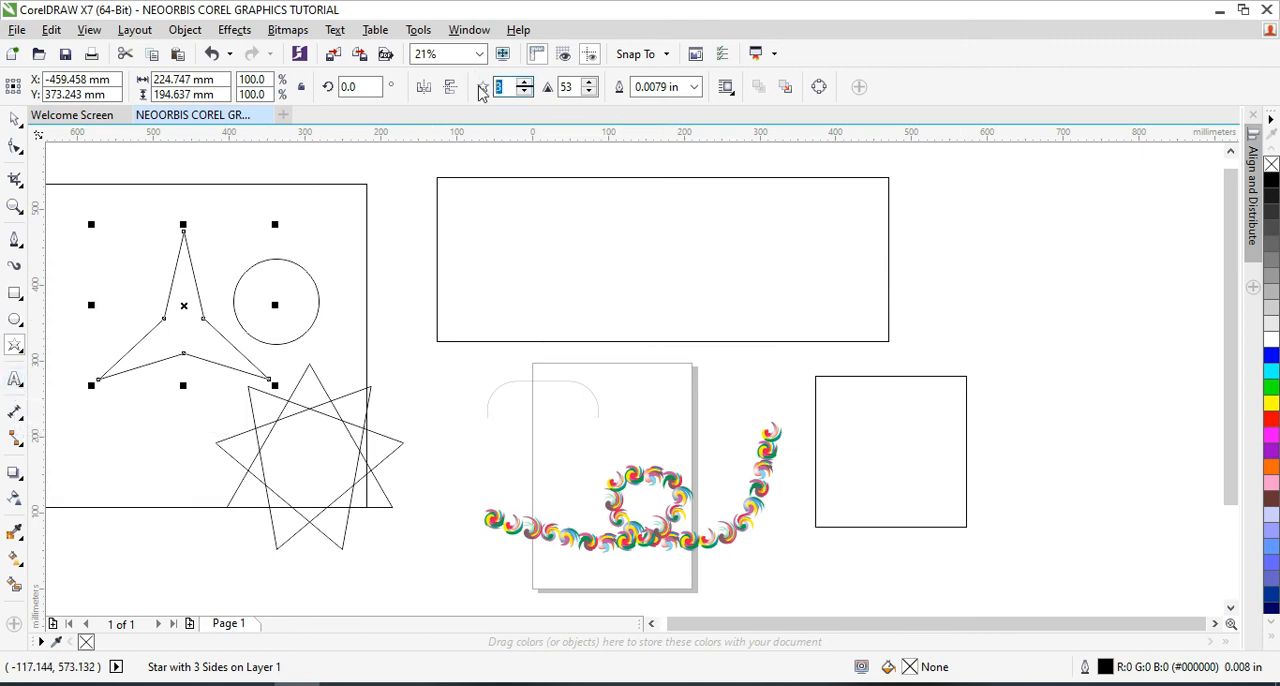
pyautogui.write('6')
pyautogui.press('Return')
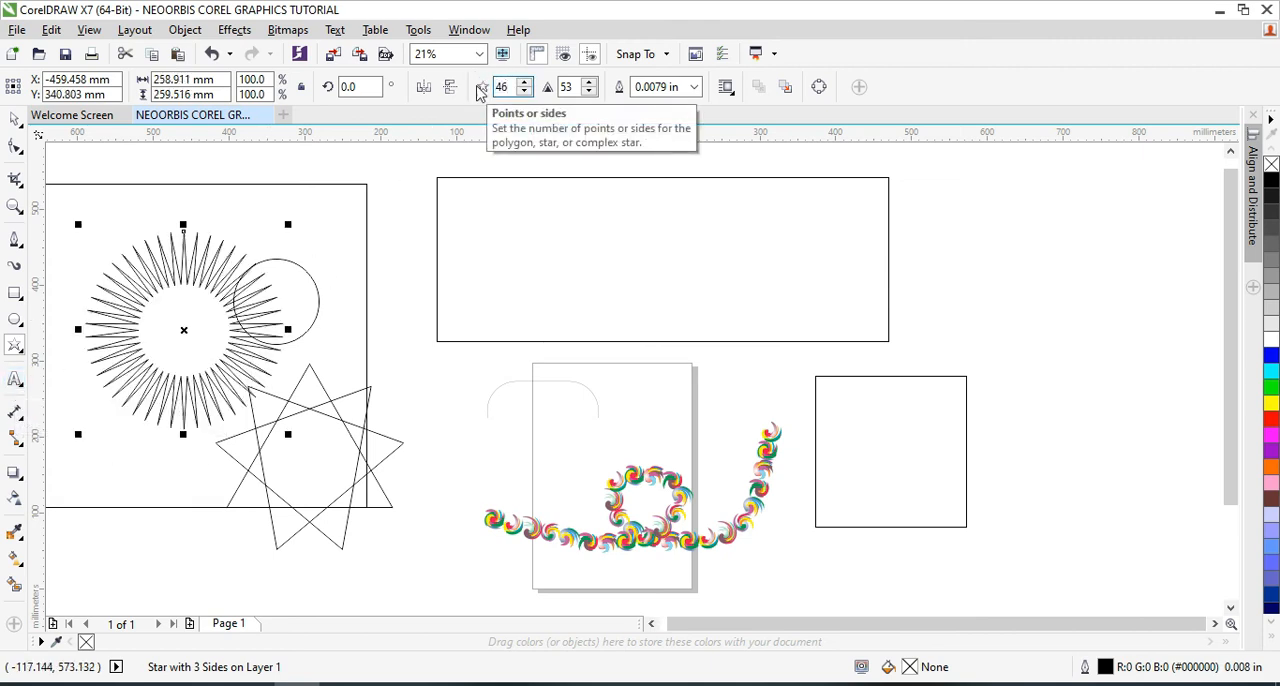
# Draw a table about 346 by 95 mm with the Table tool, overlapping the right end of the wide rectangle
pyautogui.click(14, 380)
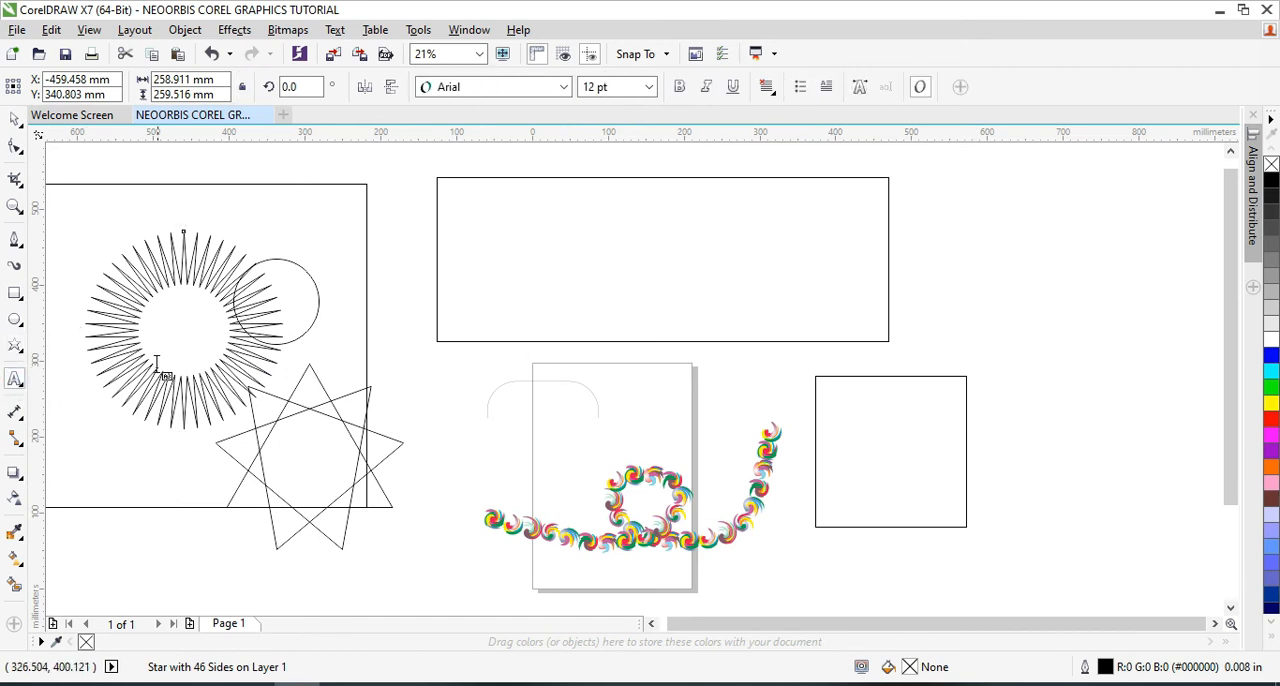
pyautogui.click(22, 389)
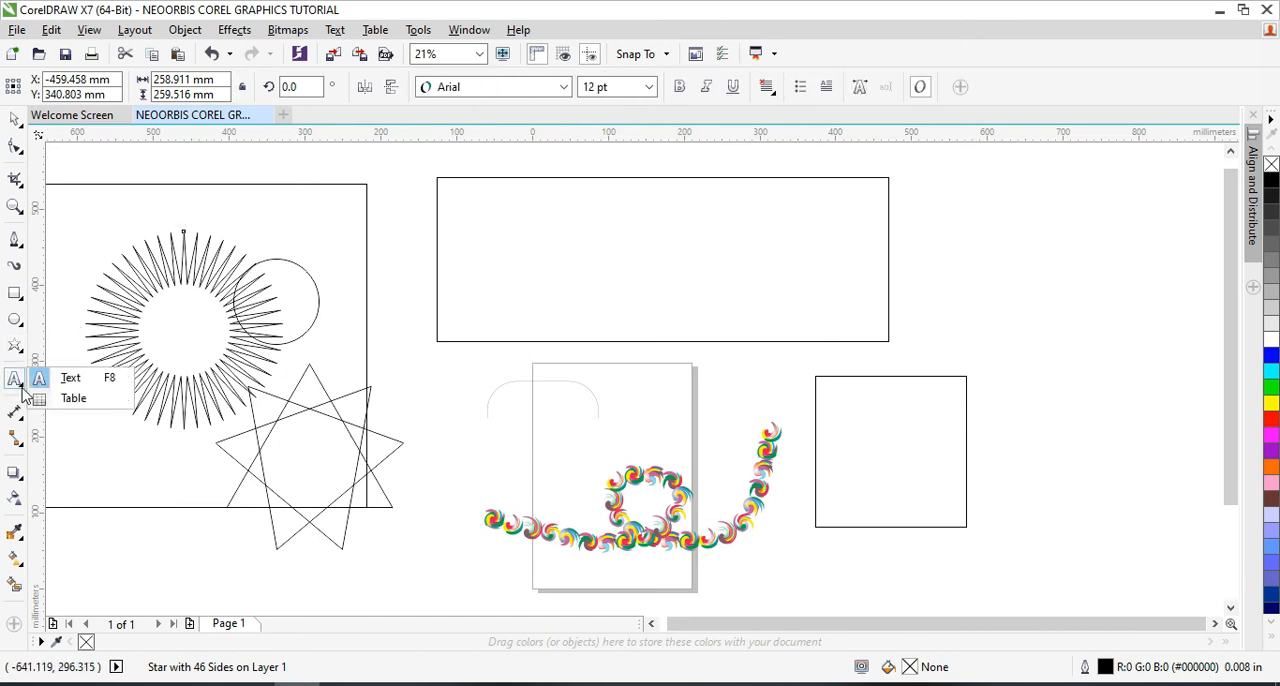
pyautogui.click(62, 399)
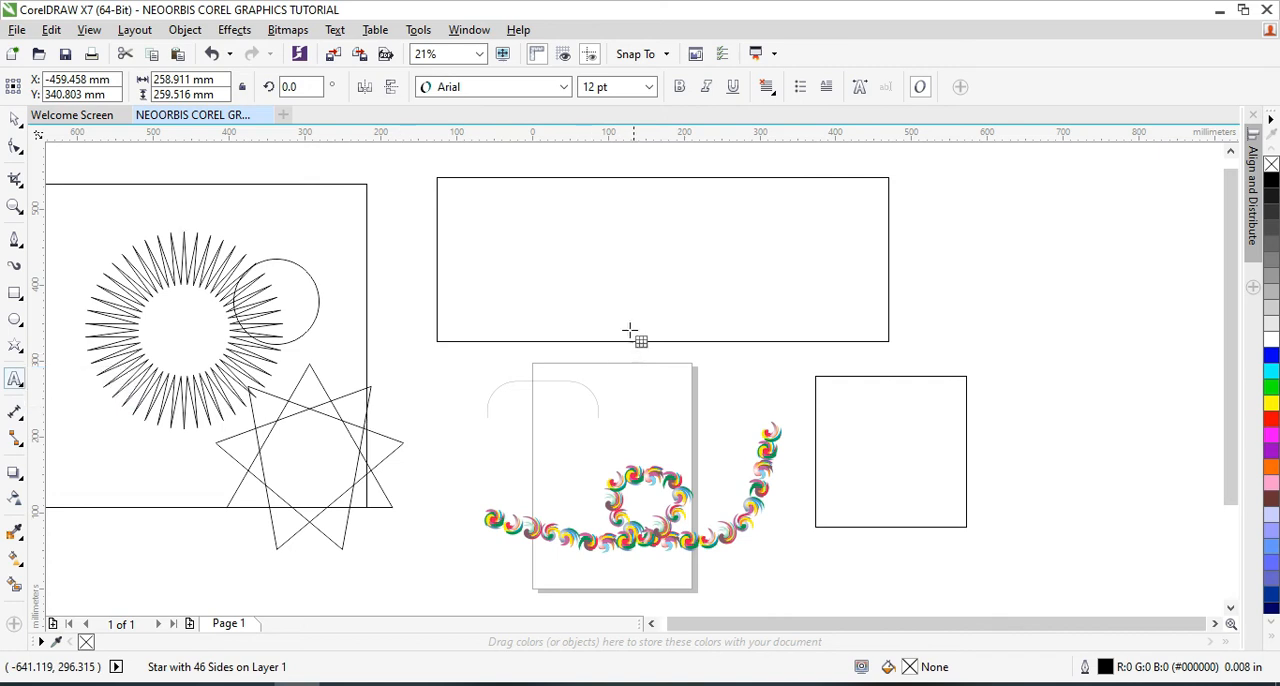
pyautogui.moveTo(663, 227); pyautogui.dragTo(925, 298)
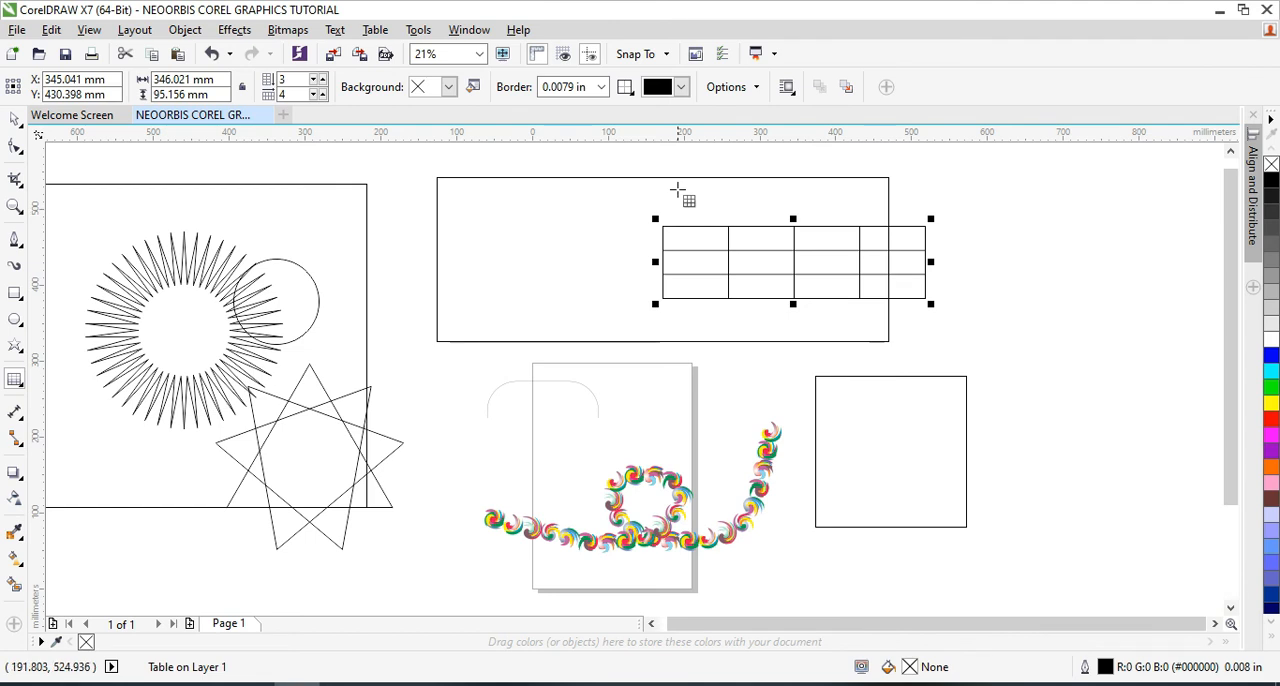
# Reduce the table to a single row and raise its number of rows to 8
pyautogui.click(314, 87)
pyautogui.click(315, 88)
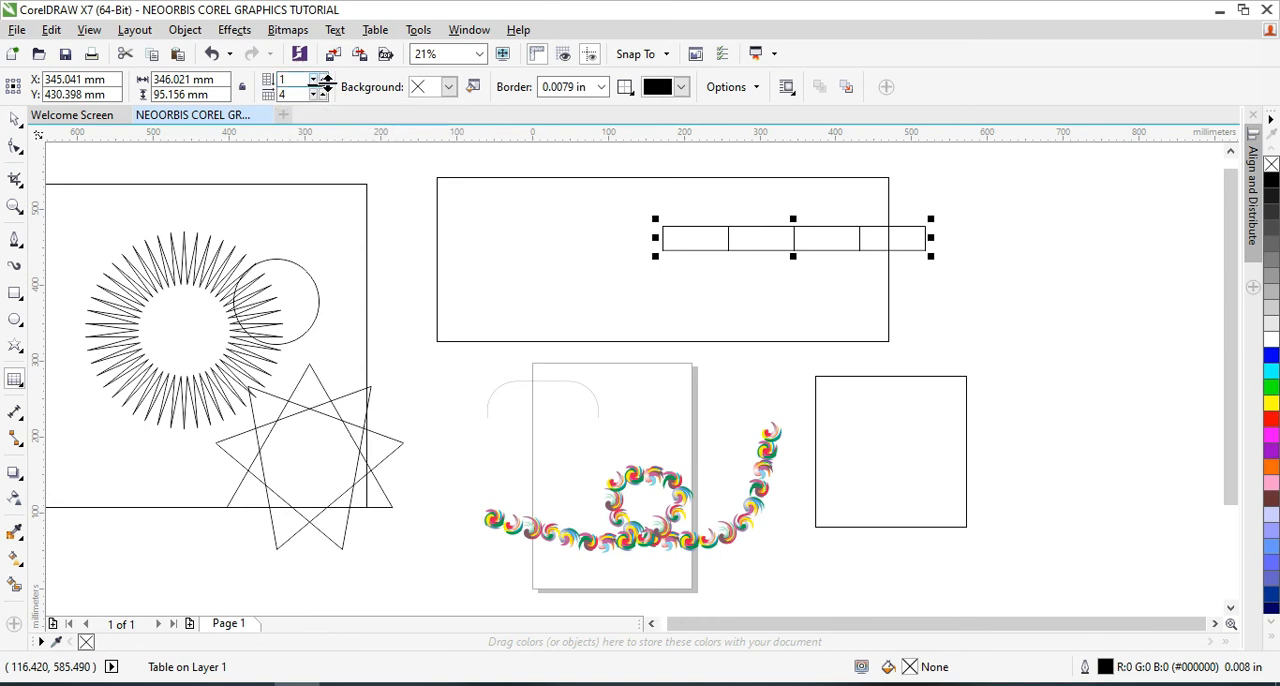
pyautogui.click(316, 79)
pyautogui.click(316, 79)
pyautogui.click(316, 79)
pyautogui.click(316, 79)
pyautogui.click(316, 79)
pyautogui.click(316, 79)
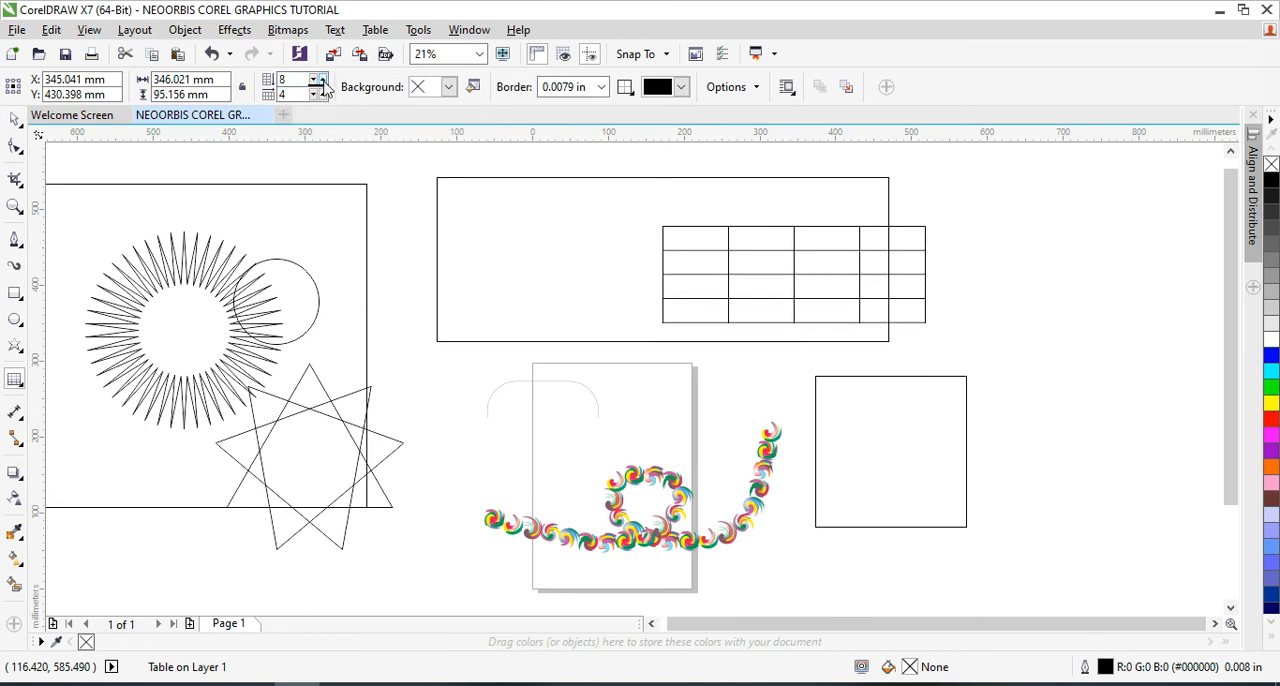
pyautogui.click(316, 79)
# Reduce the table to a single column and raise its number of columns to 6
pyautogui.click(315, 95)
pyautogui.click(315, 95)
pyautogui.click(315, 95)
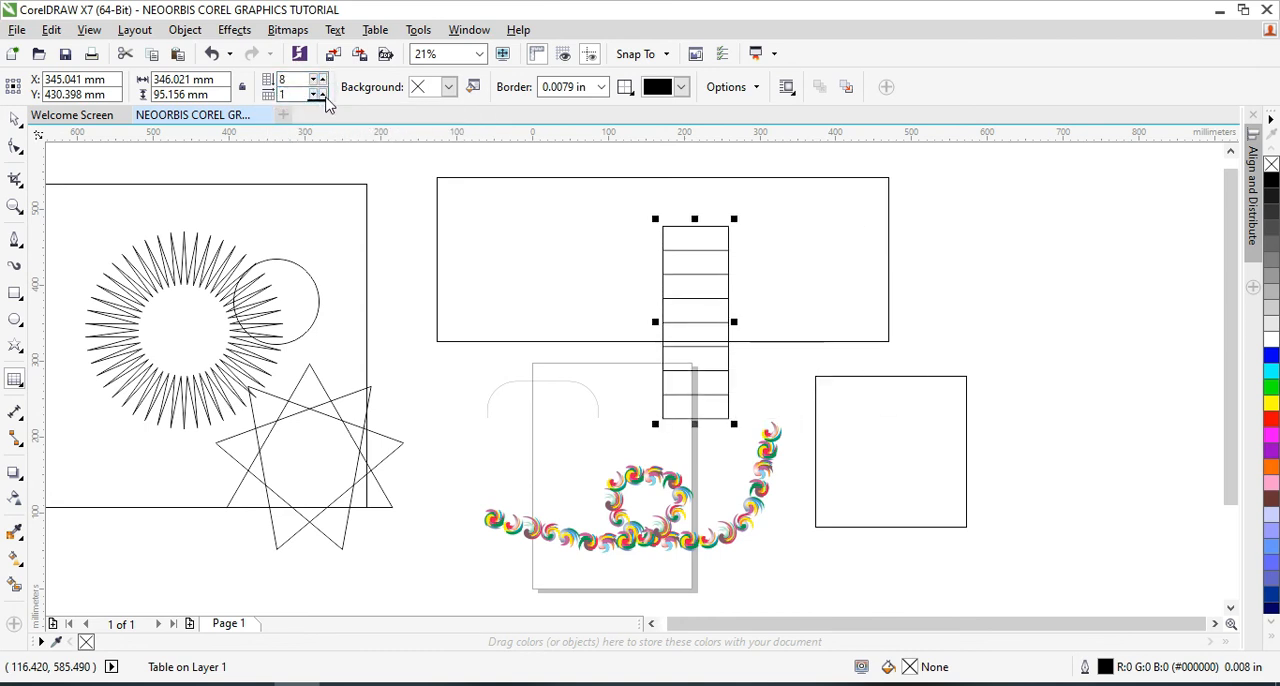
pyautogui.click(321, 91)
pyautogui.click(321, 91)
pyautogui.click(321, 91)
pyautogui.click(321, 91)
pyautogui.click(321, 91)
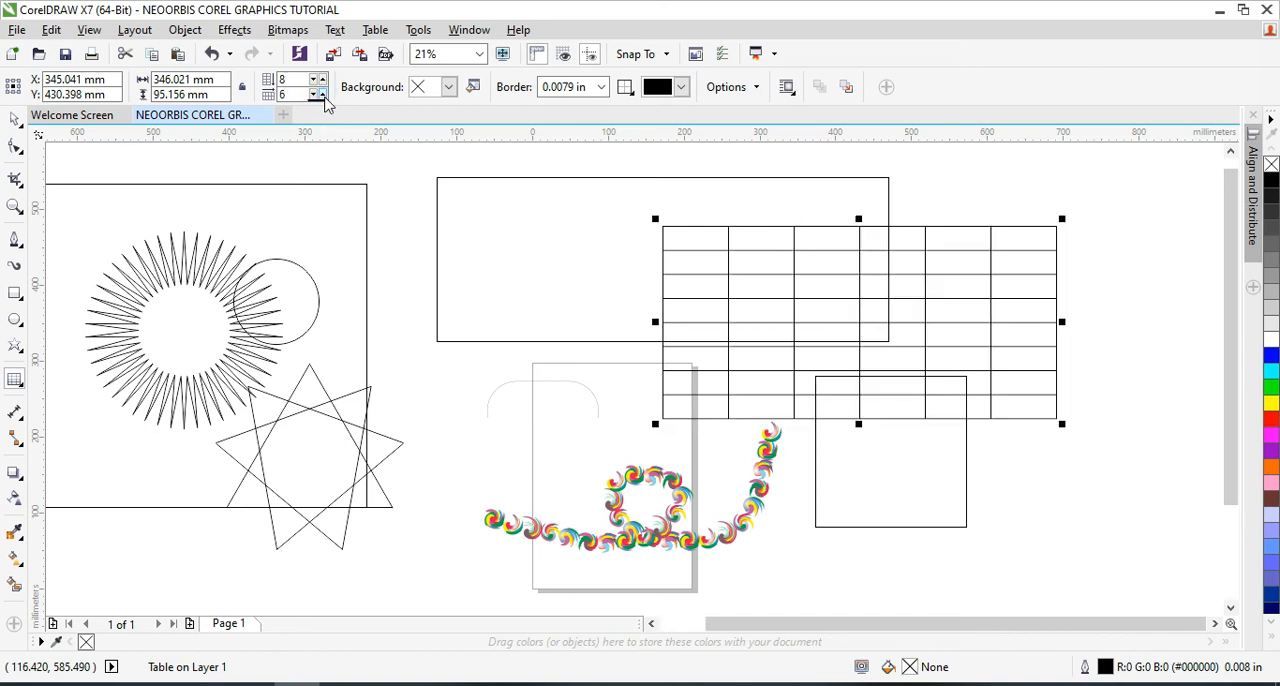
# Delete the table, the wide rectangle and the square beside the page
pyautogui.click(1092, 534)
pyautogui.press('Delete')
pyautogui.click(15, 119)
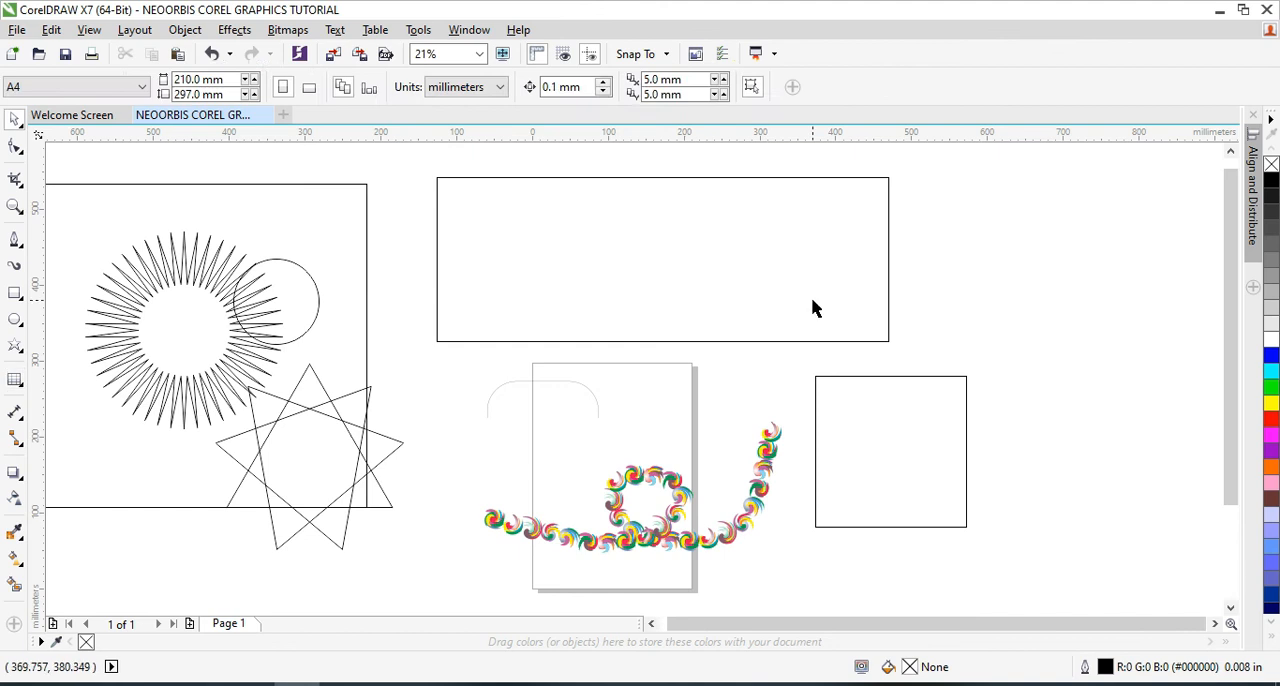
pyautogui.press('Delete')
pyautogui.click(903, 480)
pyautogui.press('Delete')
# Delete the circle, the large rectangle, the nine-pointed crossed star and the small rounded curve, leaving the 46-point star
pyautogui.click(306, 330)
pyautogui.press('Delete')
pyautogui.click(334, 306)
pyautogui.press('Delete')
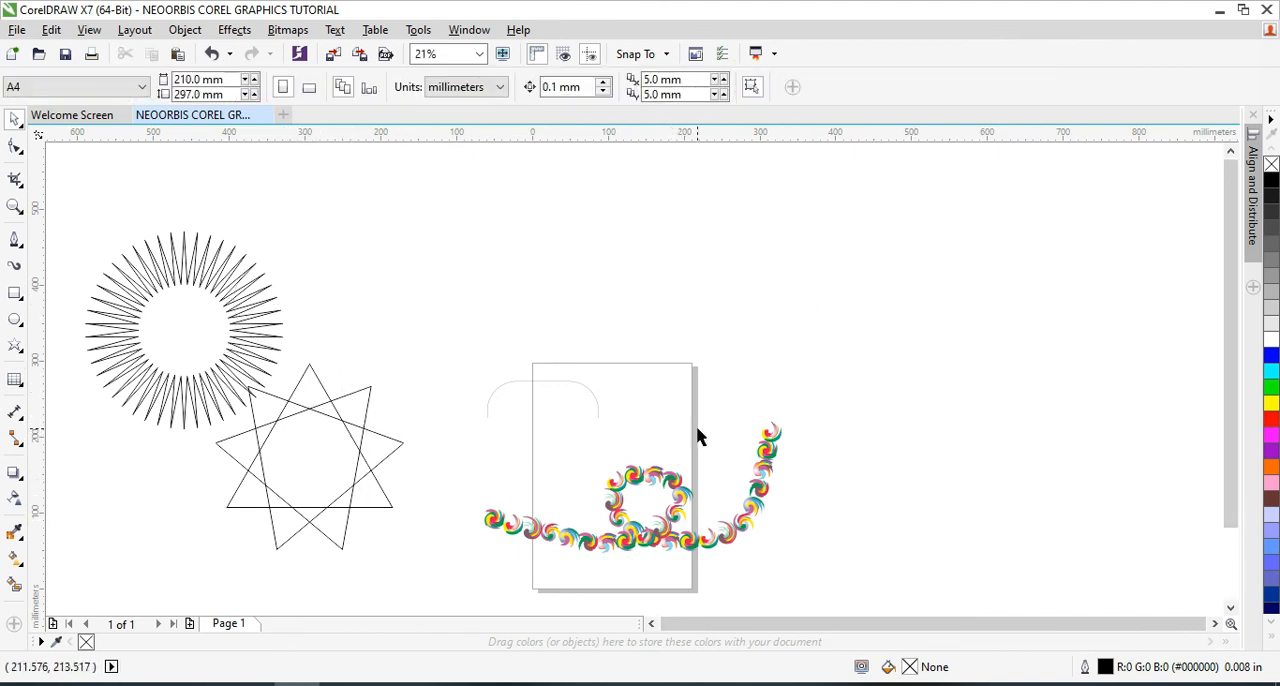
pyautogui.click(371, 455)
pyautogui.press('Delete')
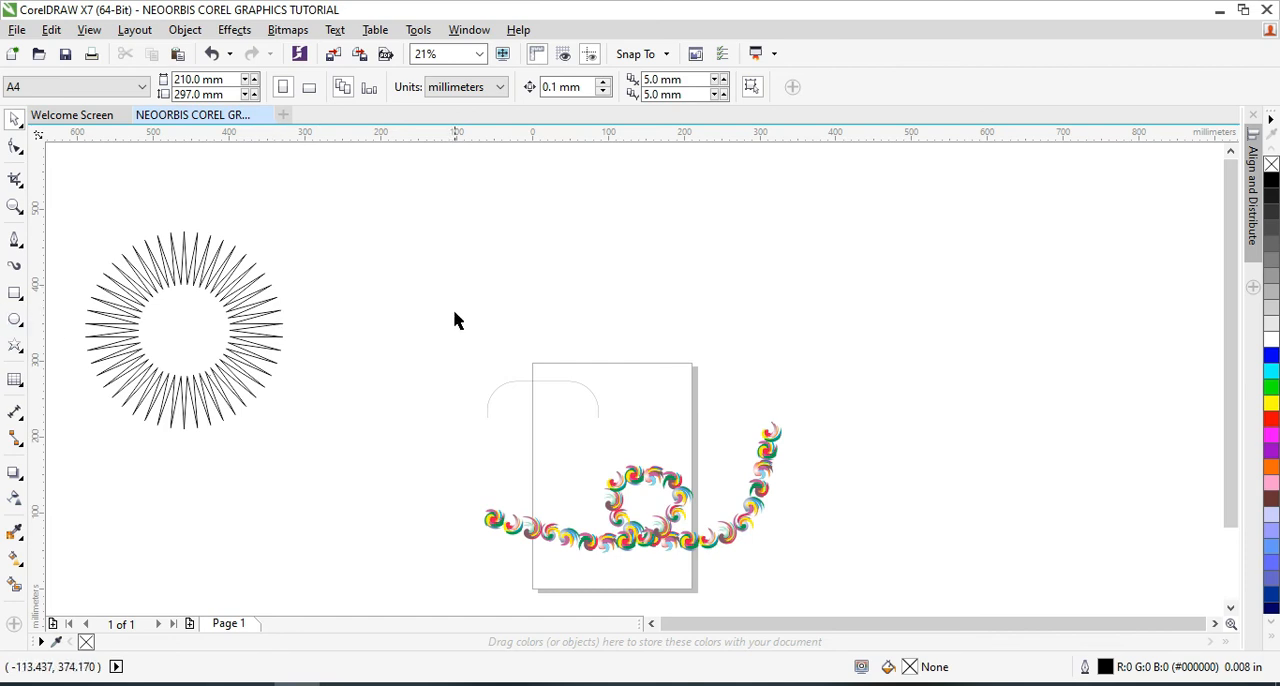
pyautogui.click(523, 381)
pyautogui.press('Delete')
# Add the artistic text "NEOORBIS COREL TUTORIAL" above the page with the Text tool
pyautogui.click(15, 380)
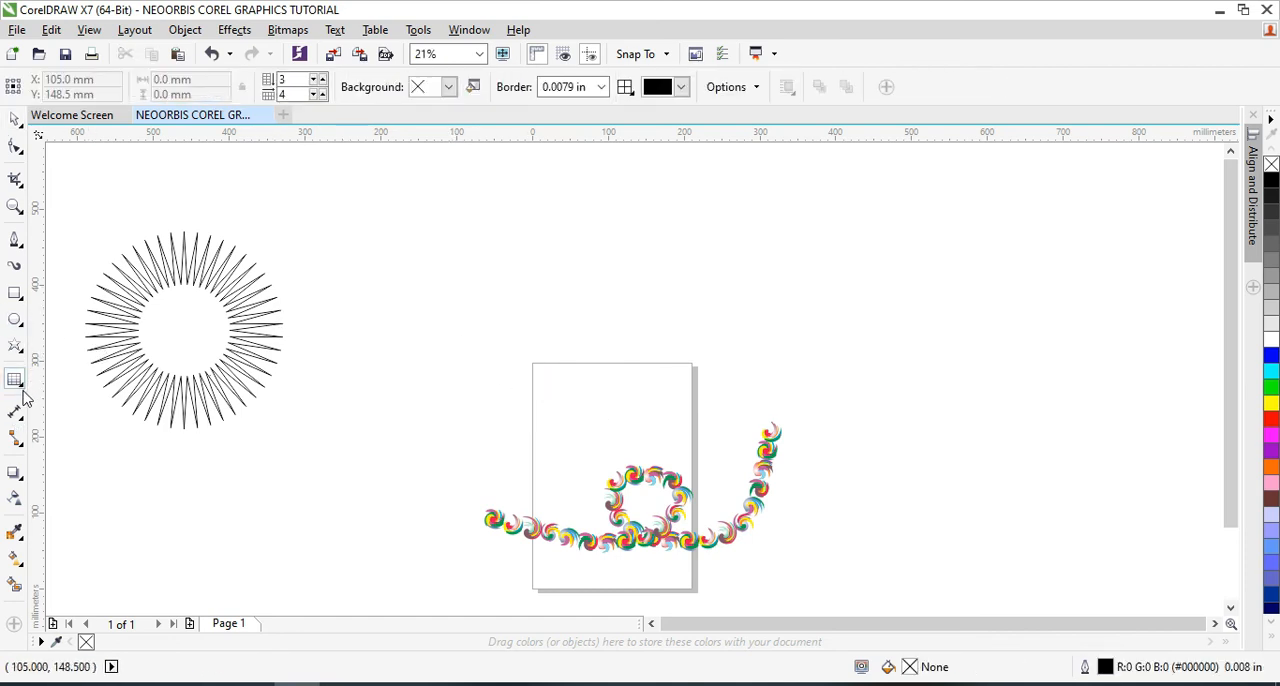
pyautogui.click(25, 393)
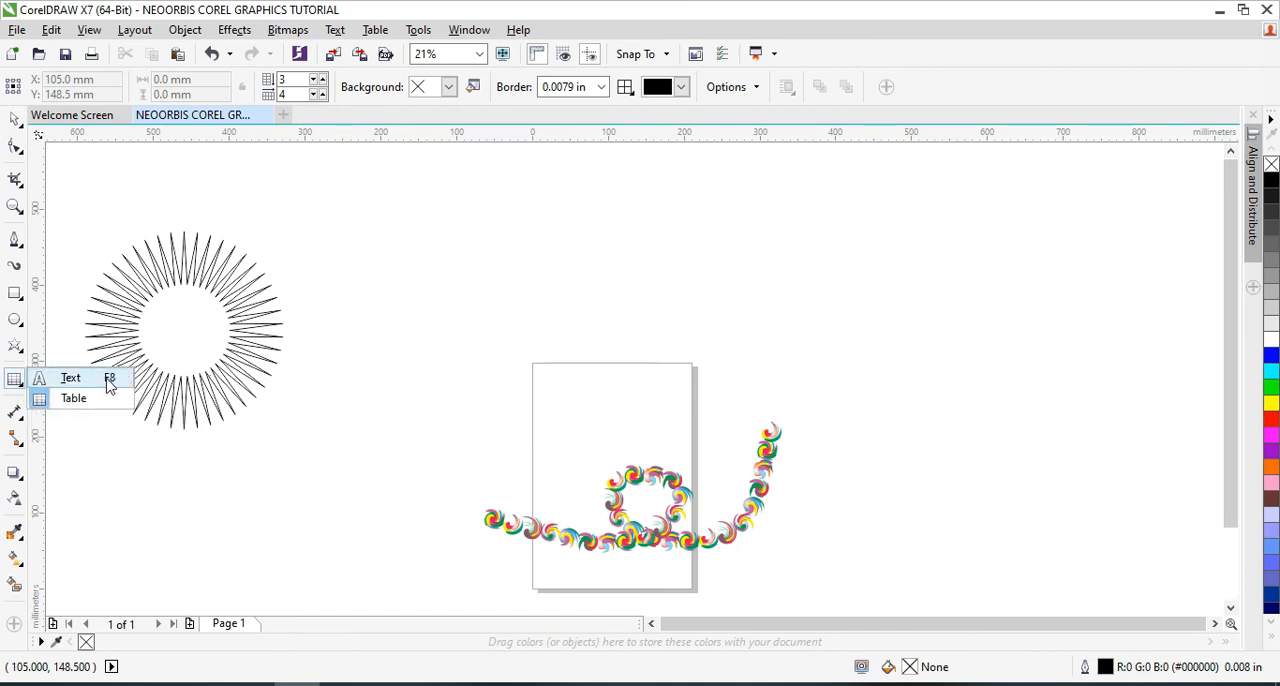
pyautogui.click(71, 378)
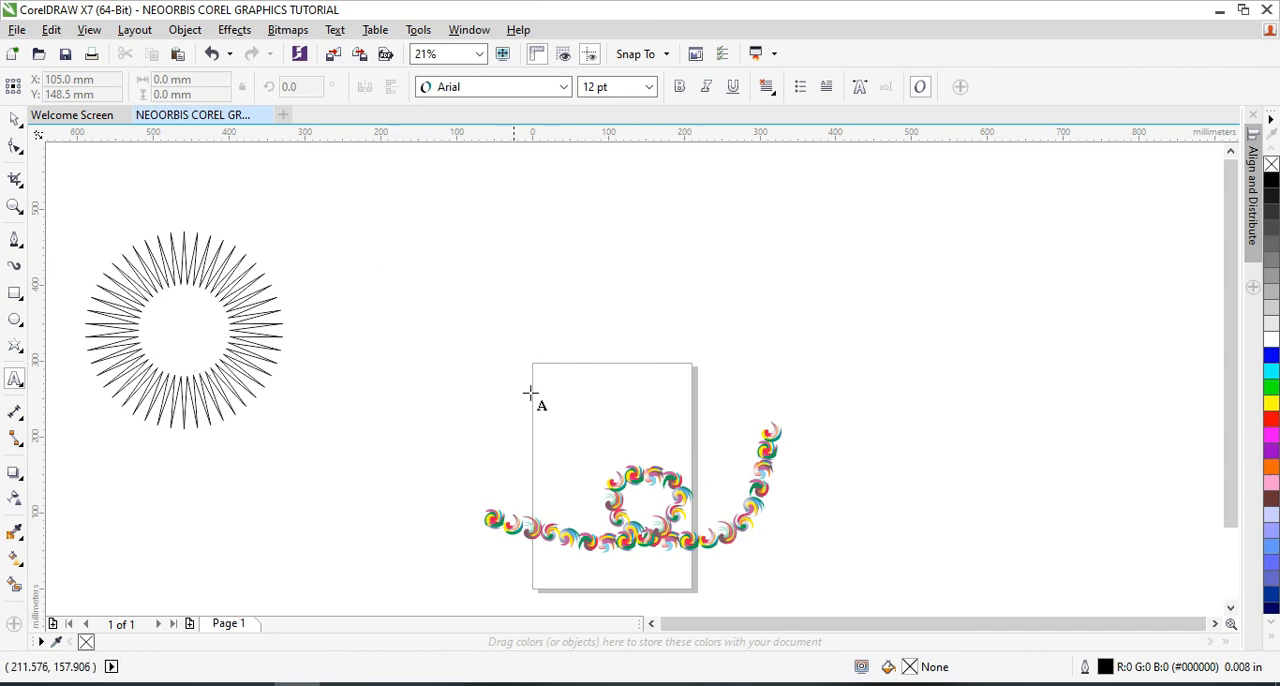
pyautogui.click(381, 251)
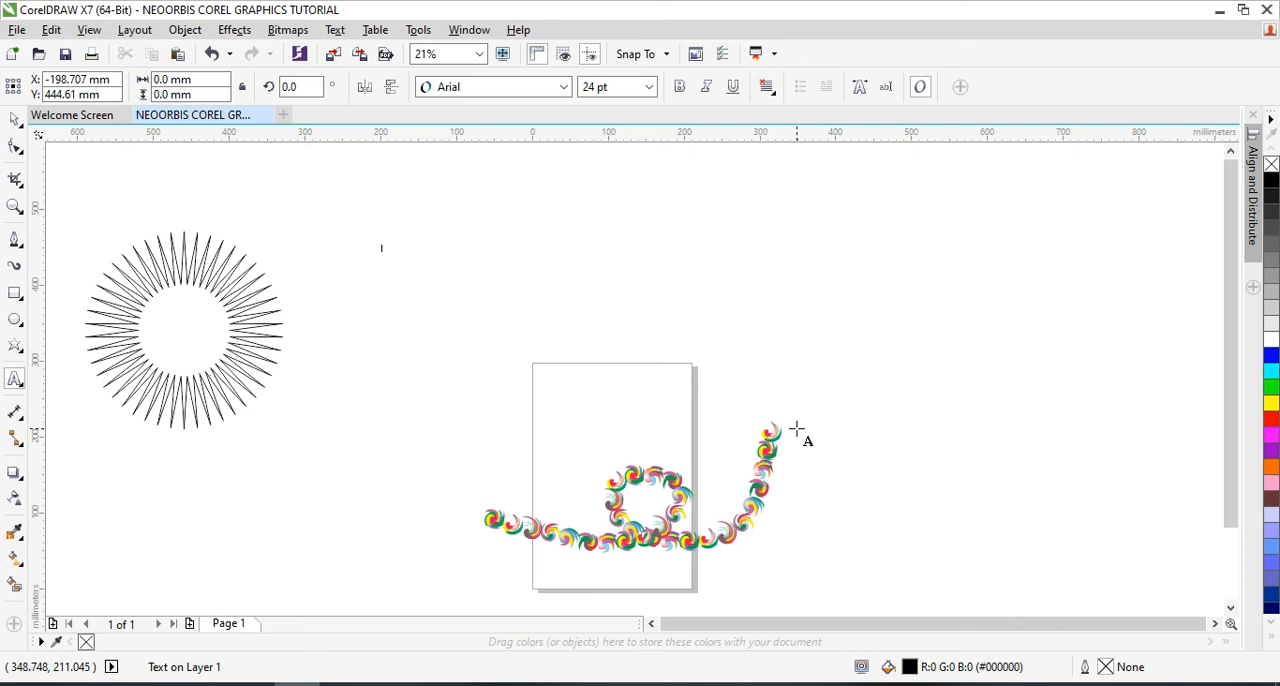
pyautogui.write('neo')
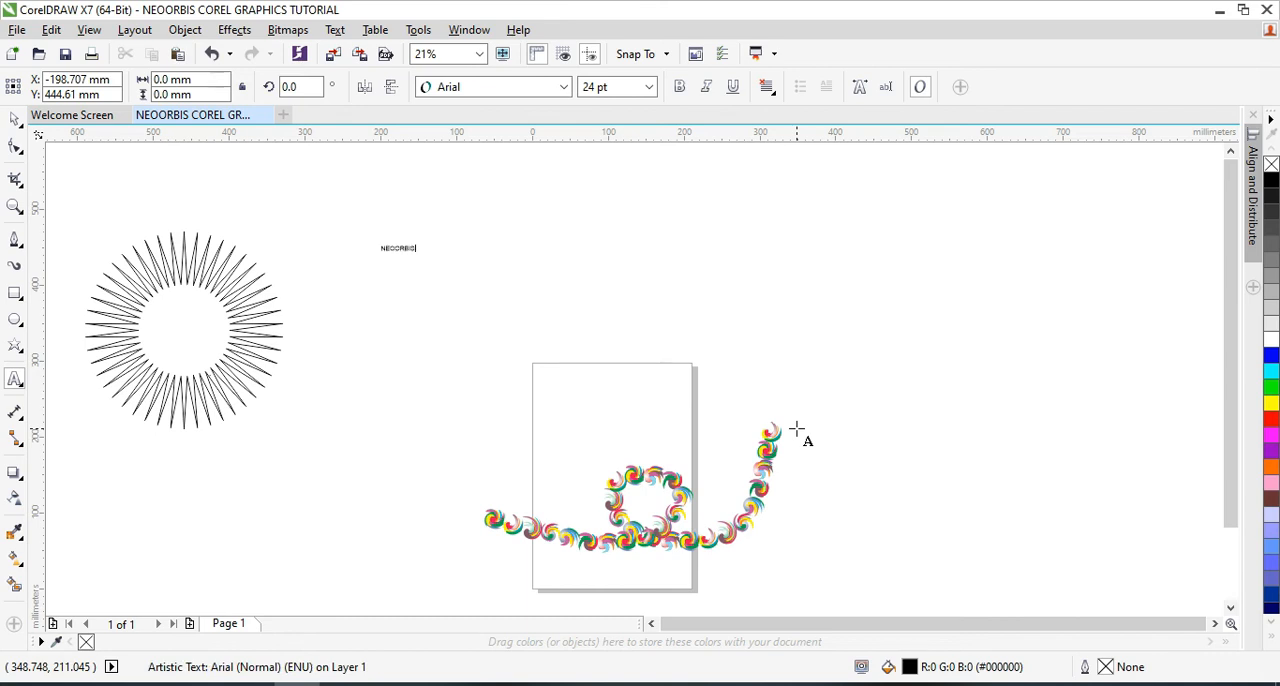
pyautogui.write('TUTORIAL')
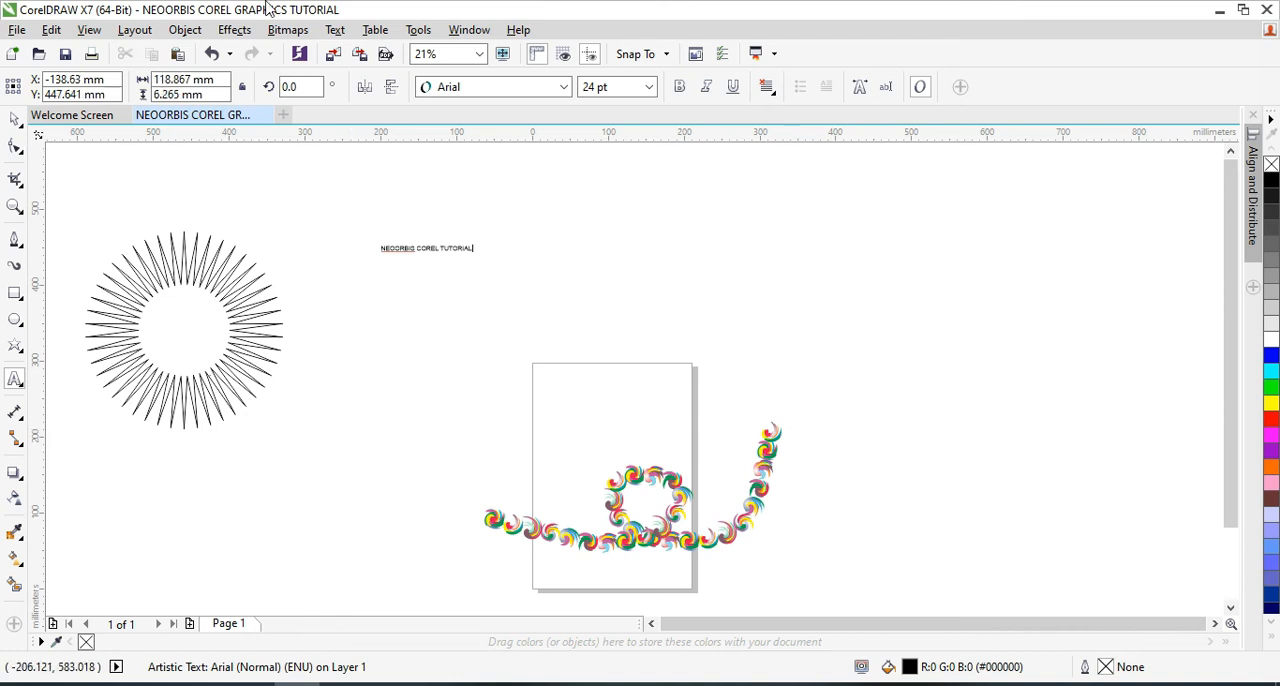
# Select the new text as an object and set its font size to 100 pt
pyautogui.click(440, 247)
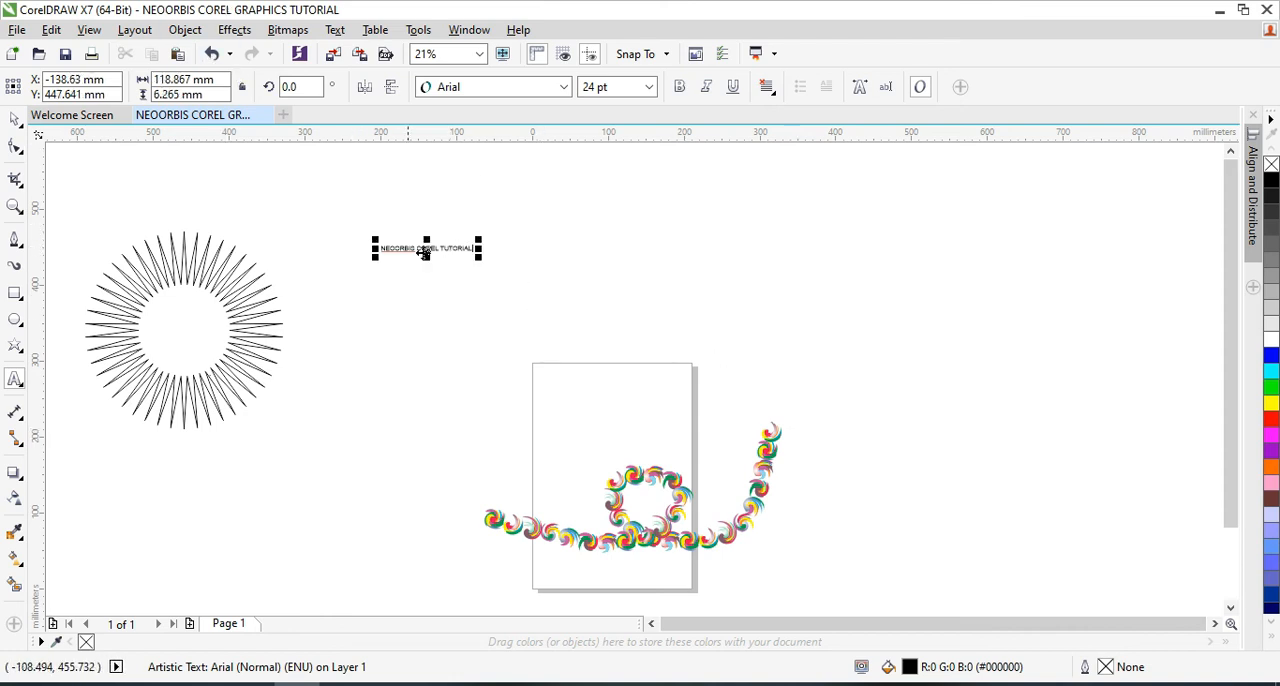
pyautogui.click(15, 120)
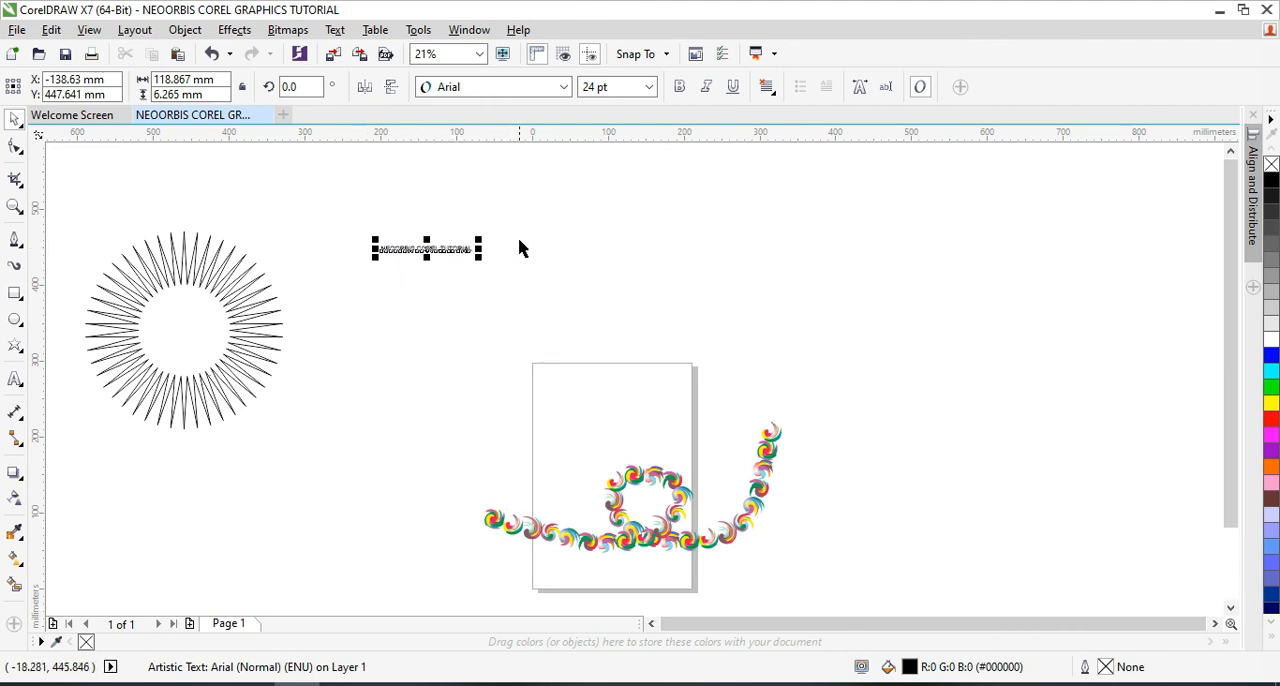
pyautogui.click(650, 88)
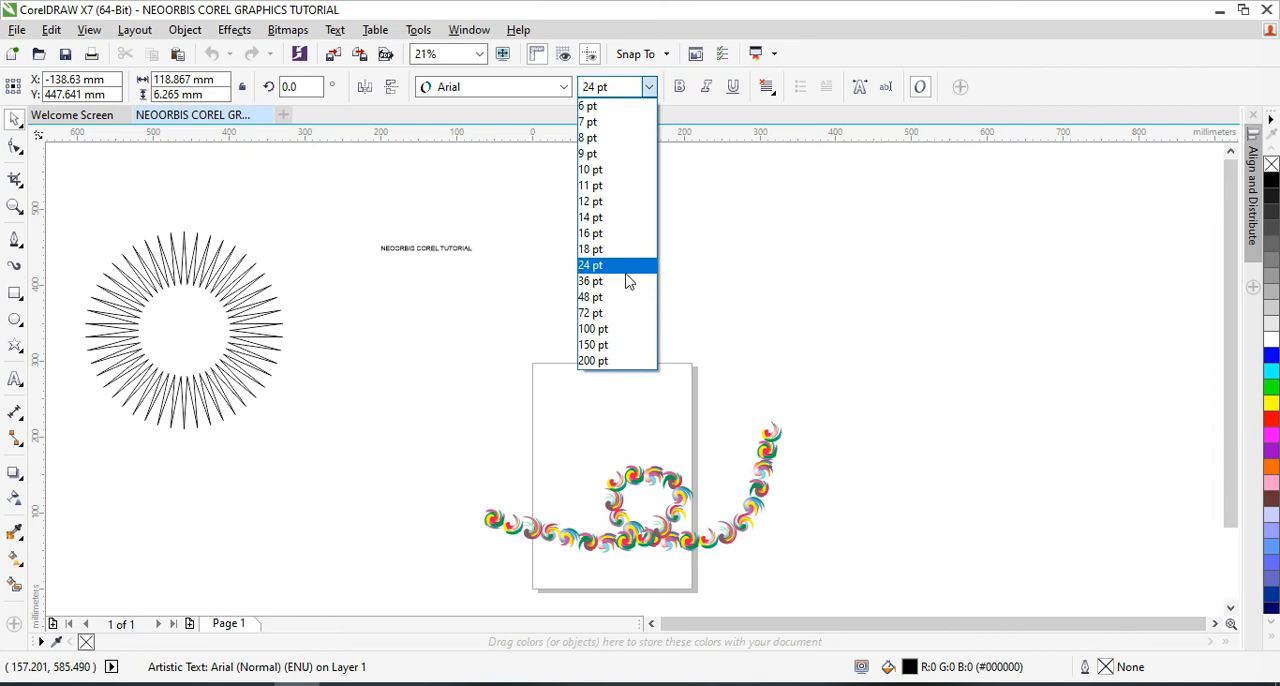
pyautogui.click(628, 330)
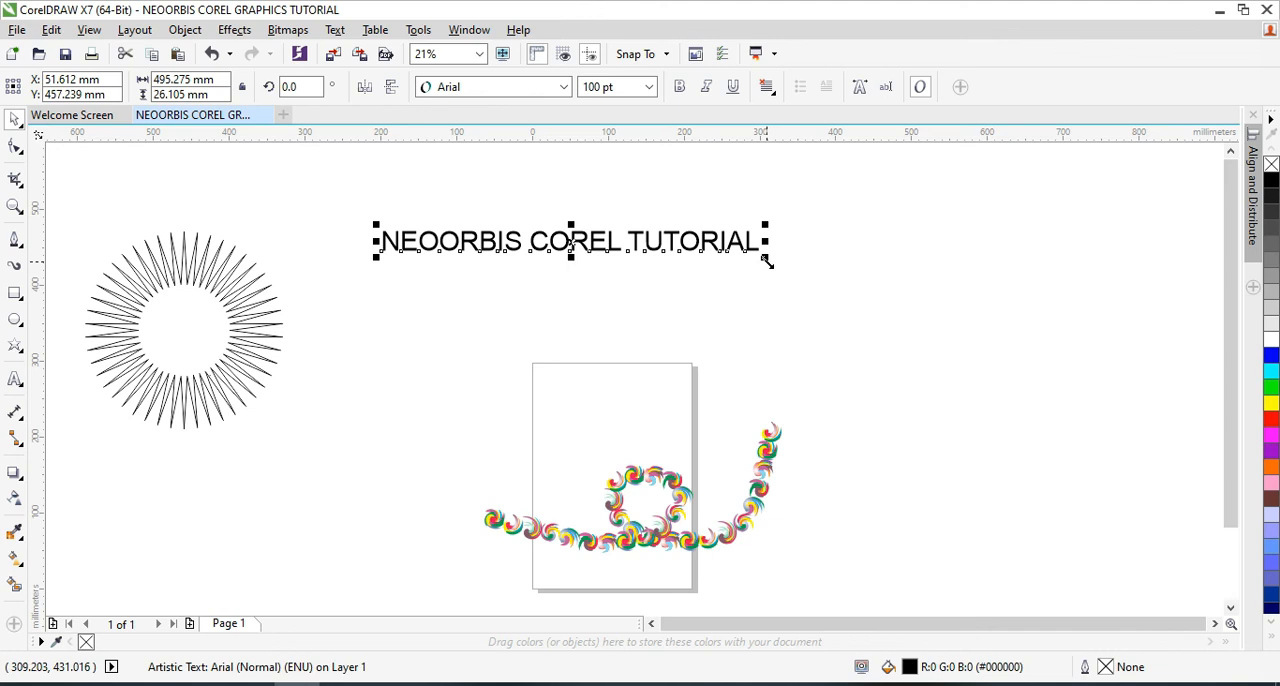
# Scale and stretch the text freehand to about 1169 mm wide and 76 mm high
pyautogui.moveTo(763, 260); pyautogui.dragTo(1147, 518)
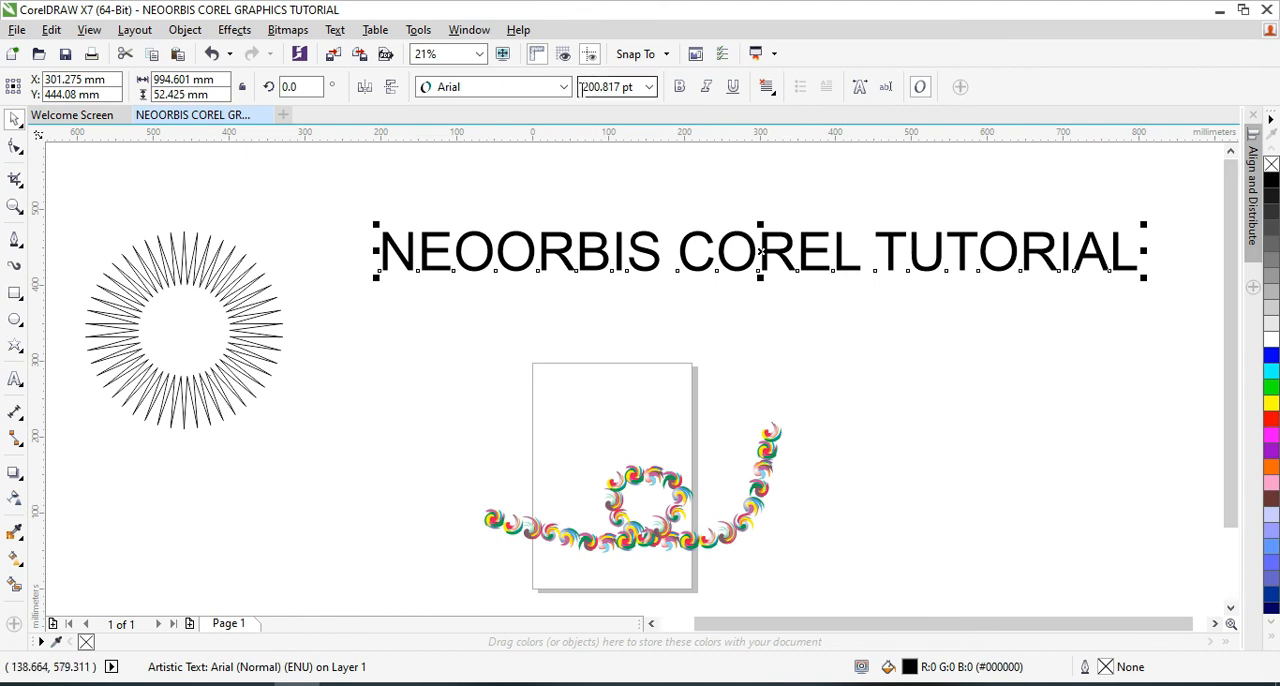
pyautogui.moveTo(760, 279); pyautogui.dragTo(793, 452)
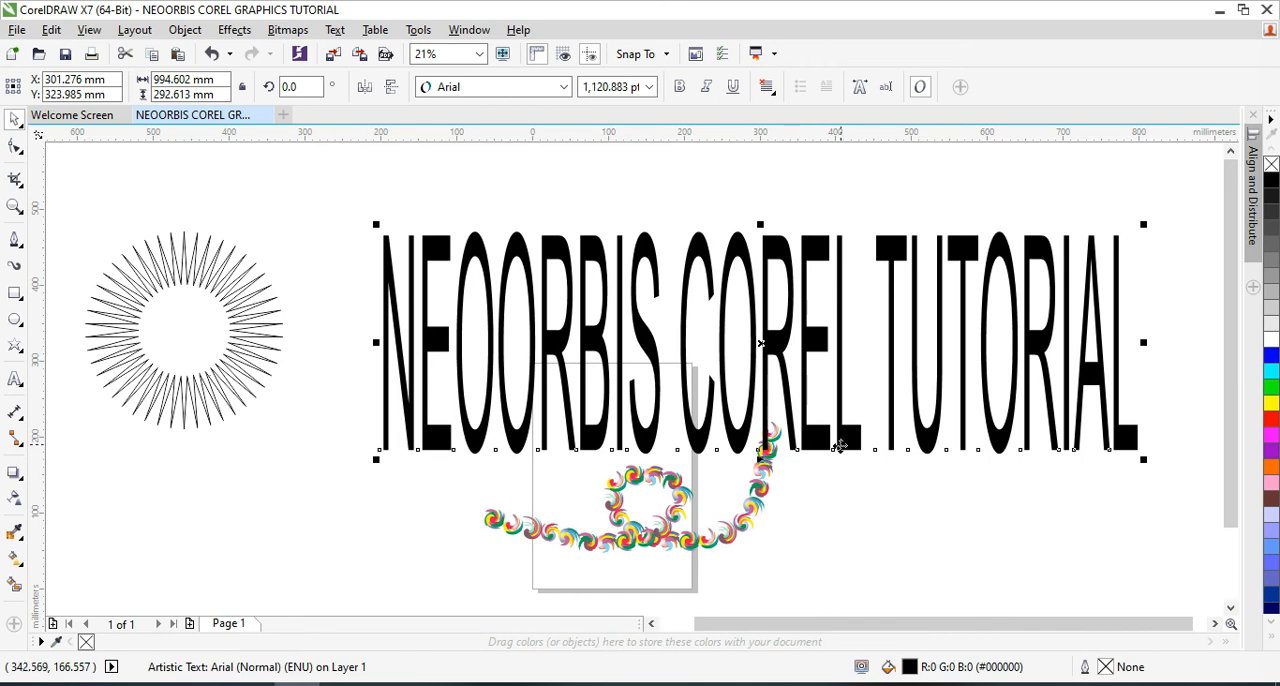
pyautogui.moveTo(761, 457); pyautogui.dragTo(1045, 290)
pyautogui.moveTo(1141, 261); pyautogui.dragTo(1112, 280)
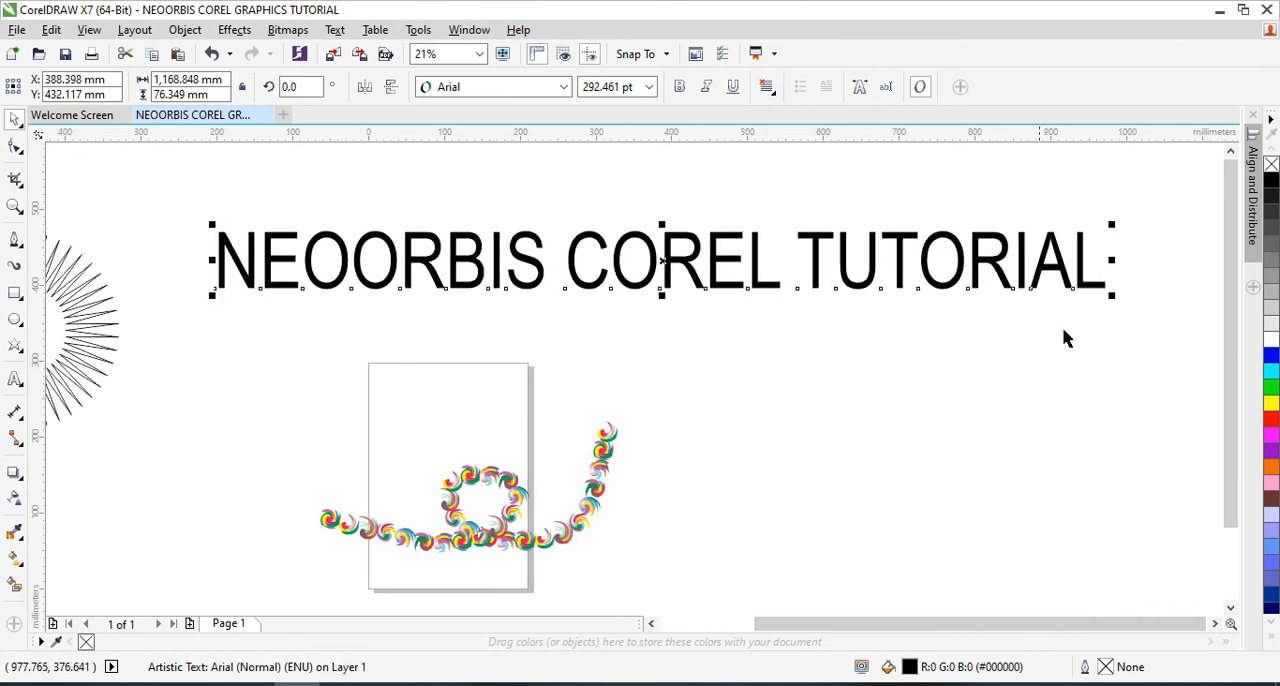
# Reselect the text and move it slightly down, centred at about X 399 mm, Y 394 mm
pyautogui.click(880, 396)
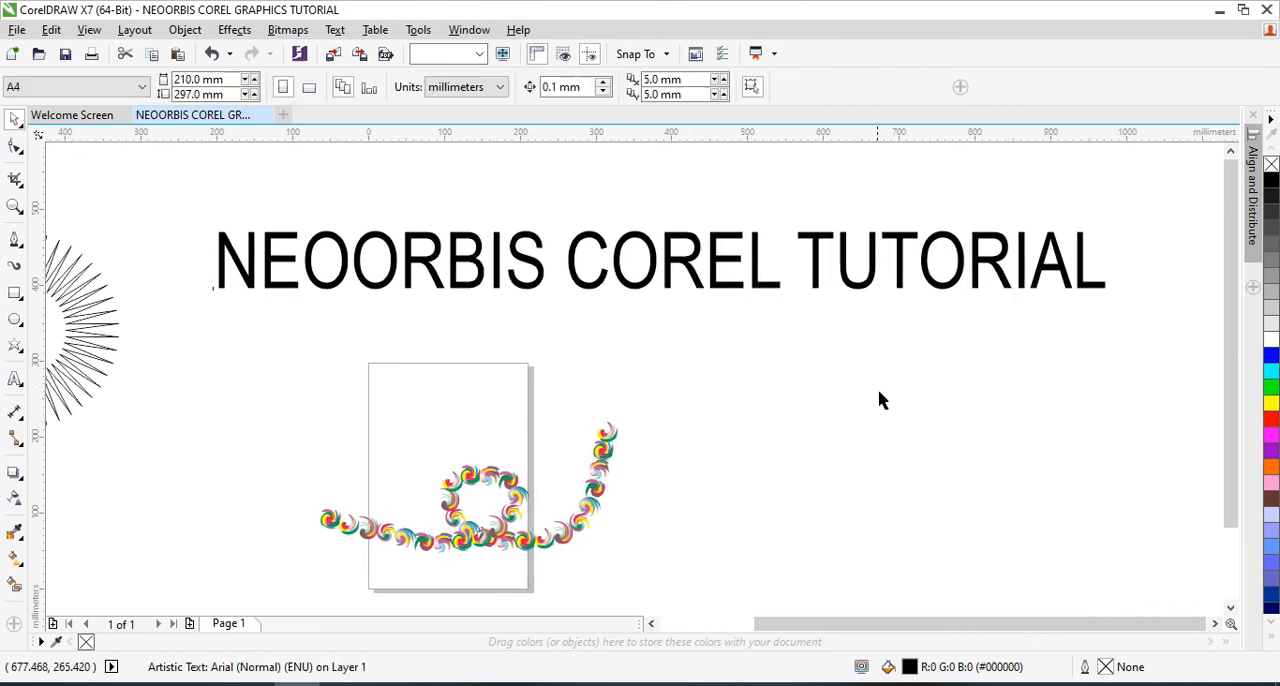
pyautogui.click(578, 290)
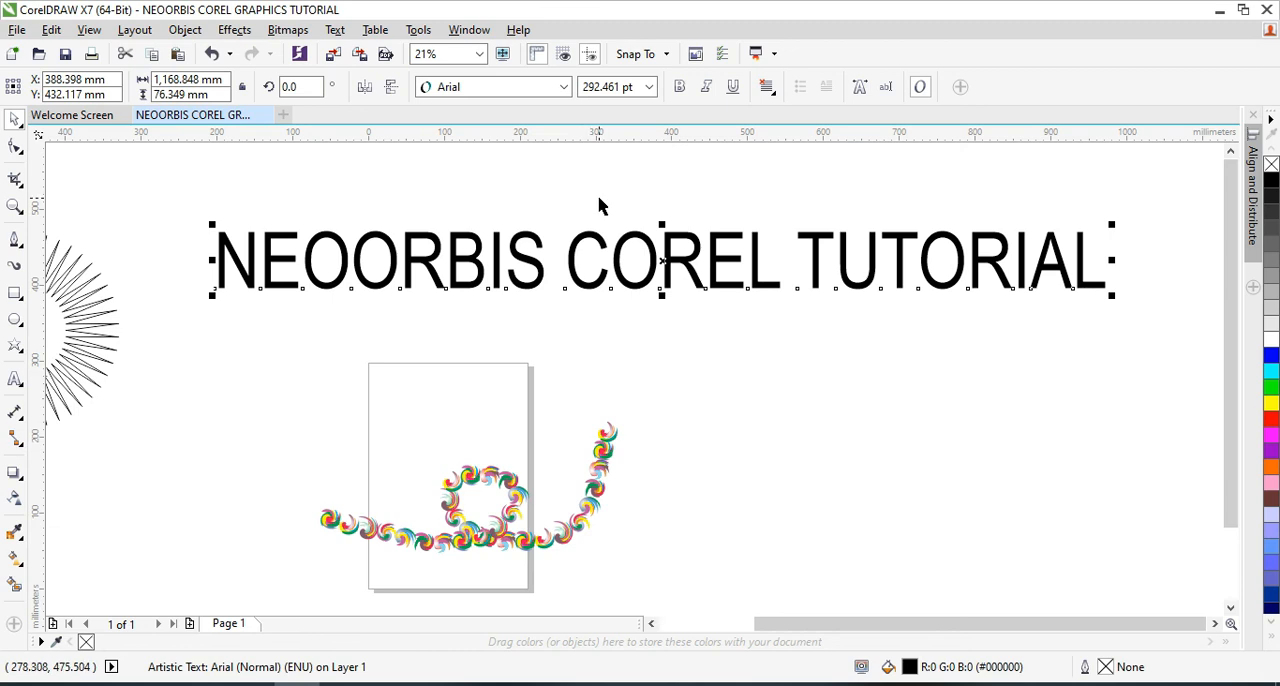
pyautogui.moveTo(660, 262); pyautogui.dragTo(668, 292)
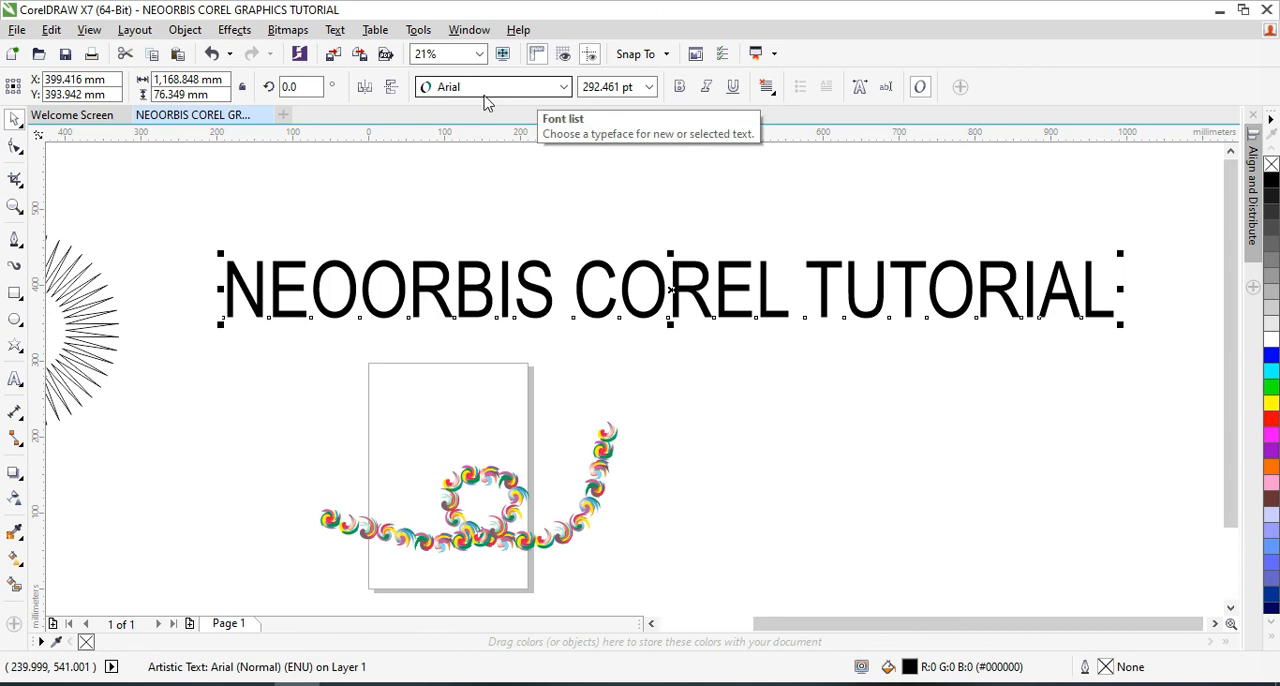
# Try underlining the text several times and turn the underline off again
pyautogui.click(733, 88)
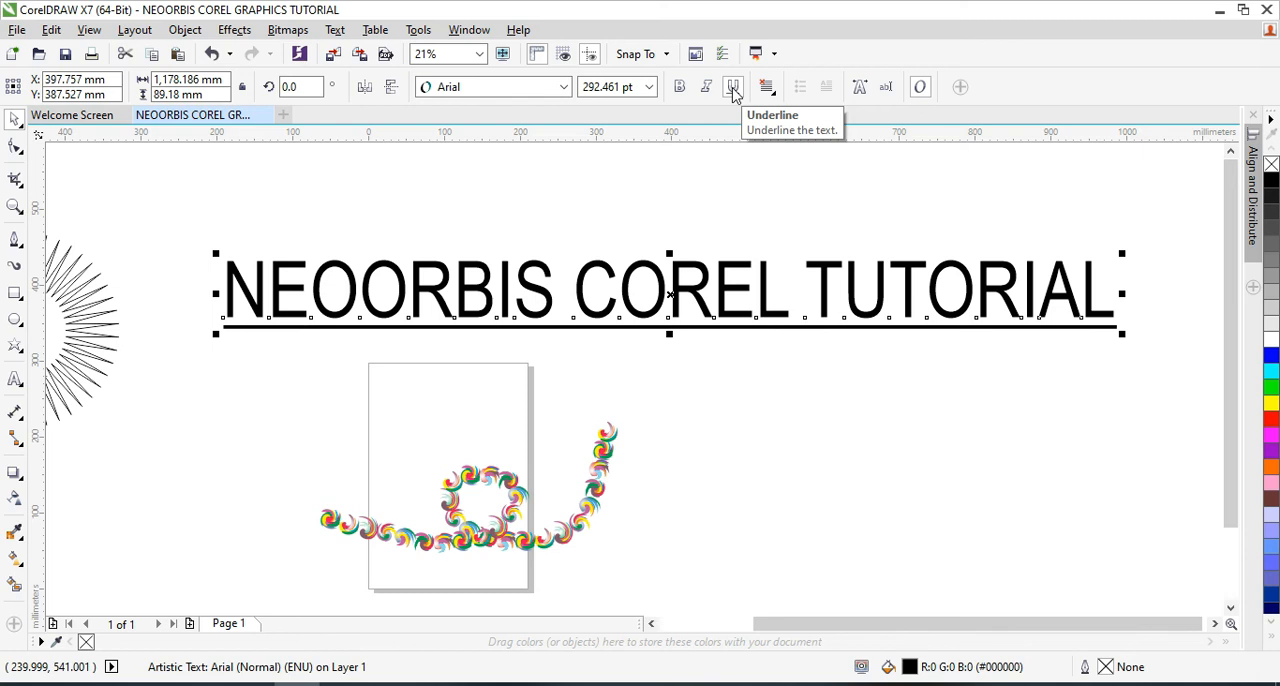
pyautogui.click(734, 90)
pyautogui.click(734, 90)
pyautogui.click(734, 90)
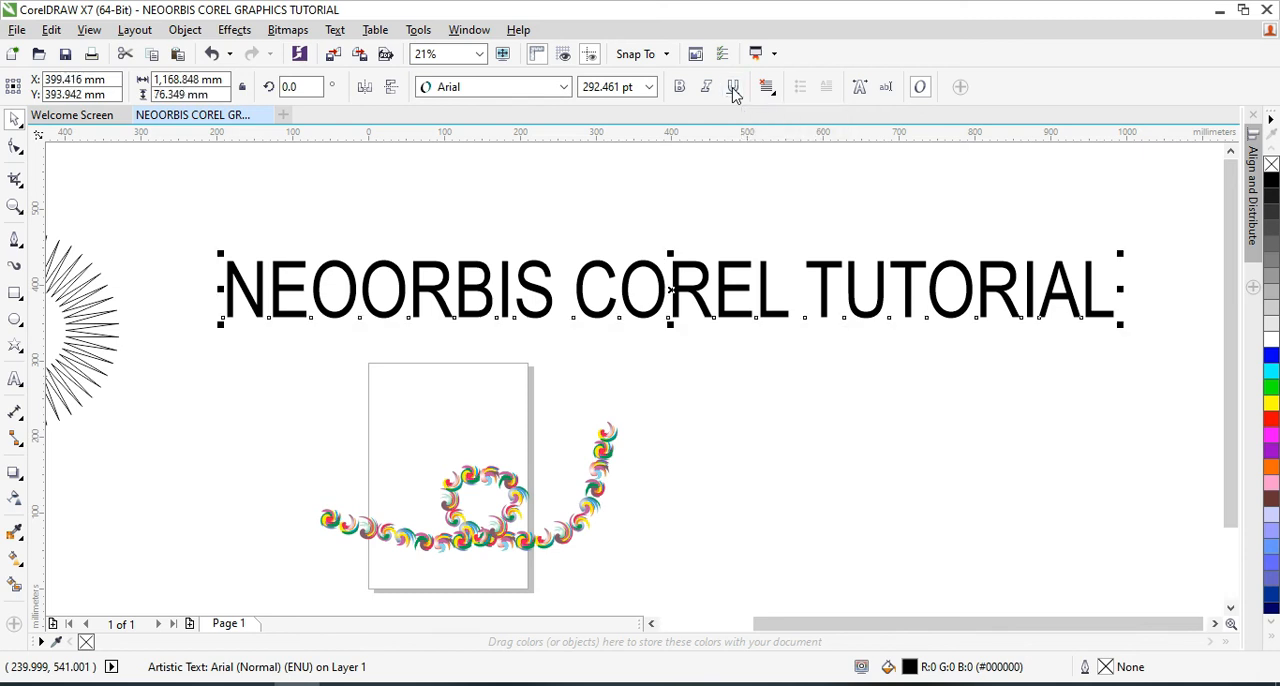
pyautogui.click(734, 90)
pyautogui.click(734, 90)
# Try italic and bold formatting on the text and turn both off again
pyautogui.click(706, 90)
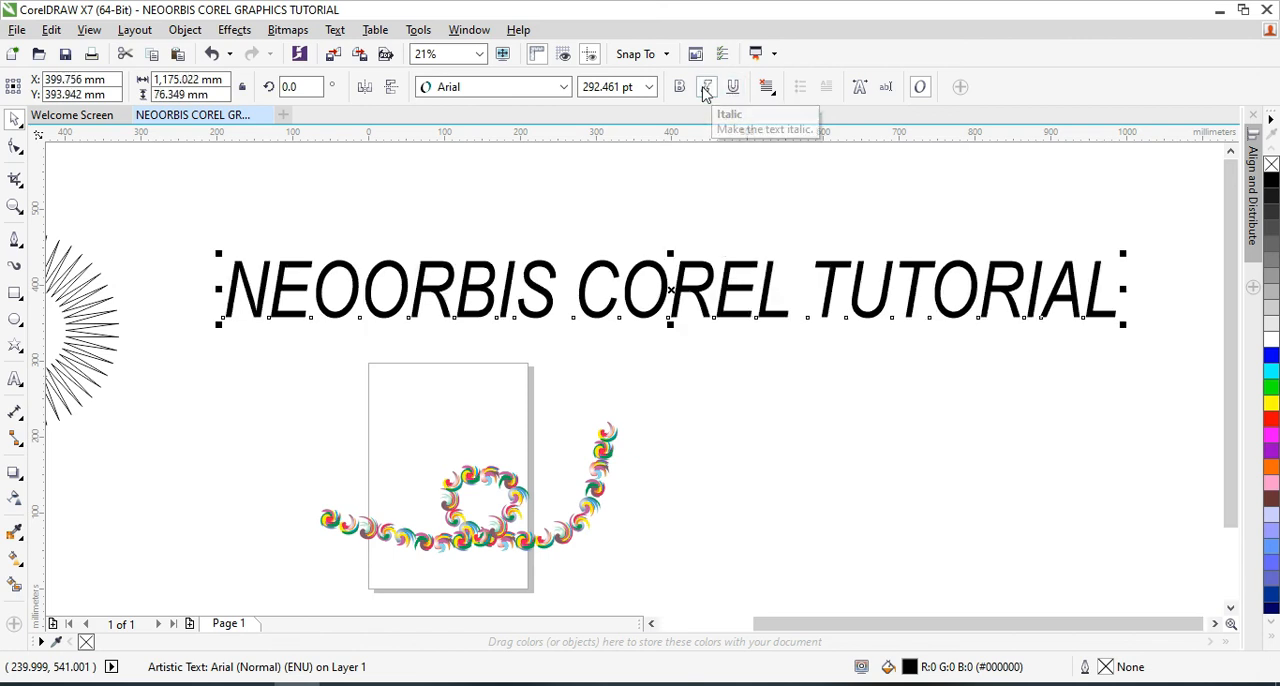
pyautogui.click(706, 90)
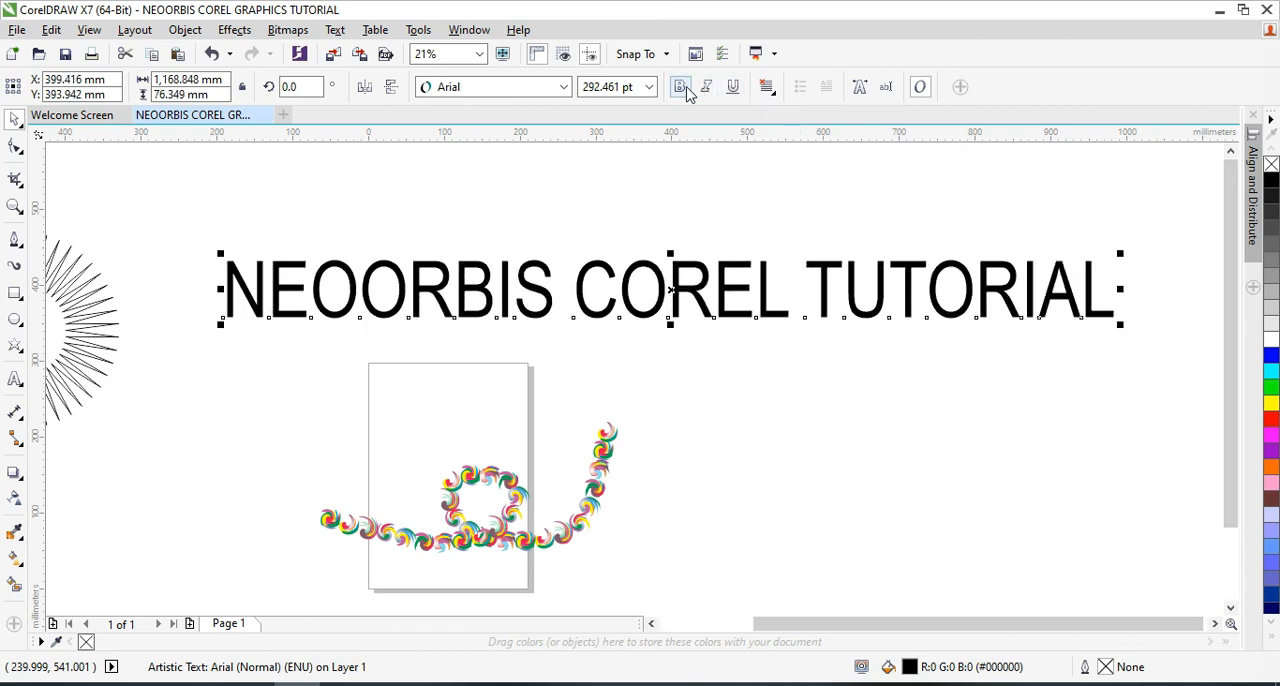
pyautogui.click(681, 88)
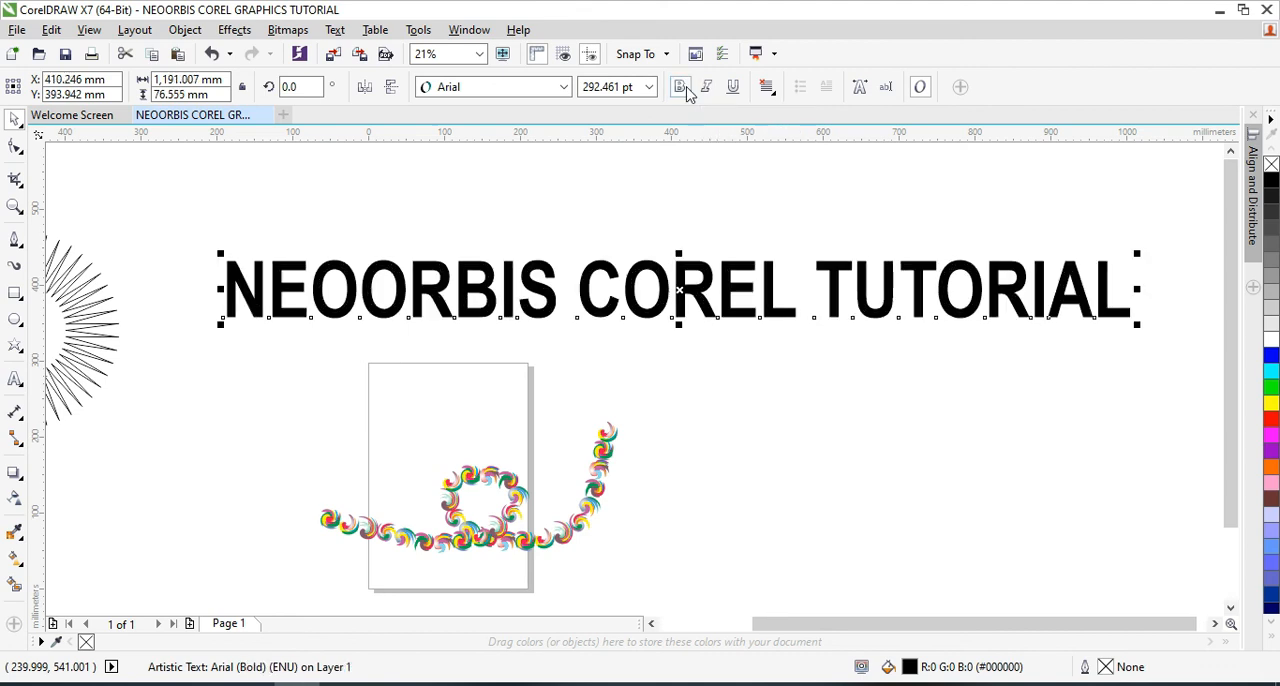
pyautogui.click(681, 88)
pyautogui.click(681, 88)
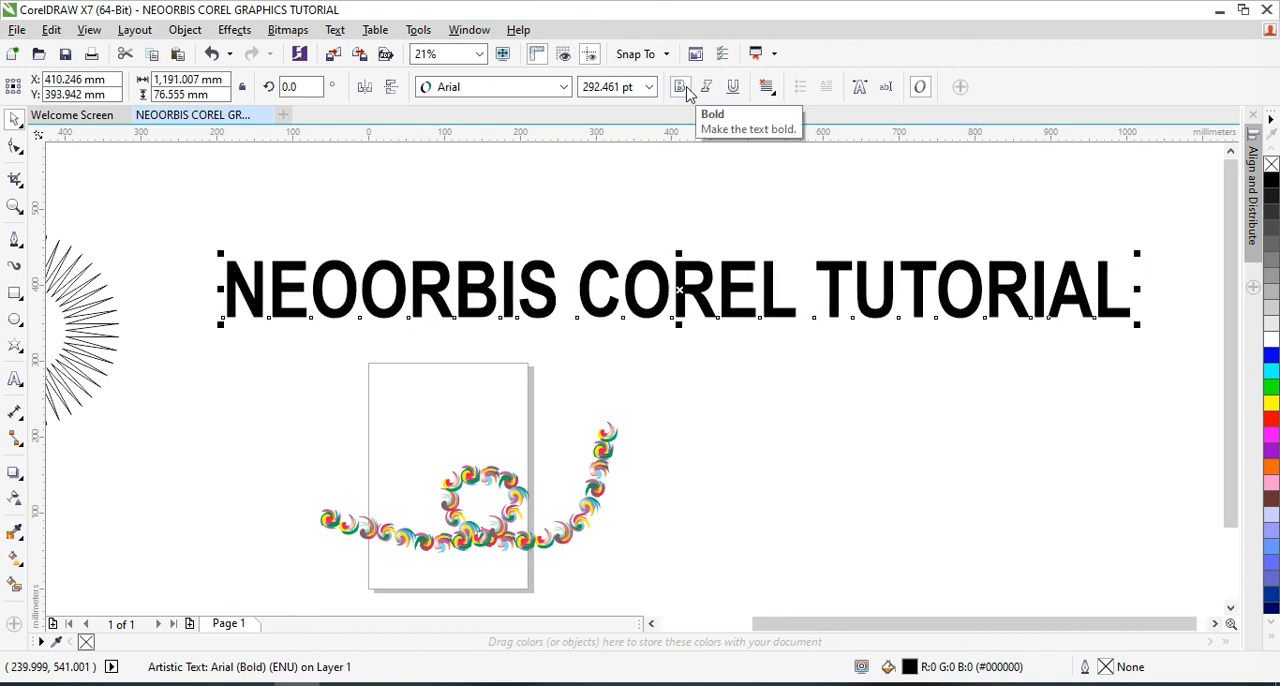
pyautogui.click(681, 88)
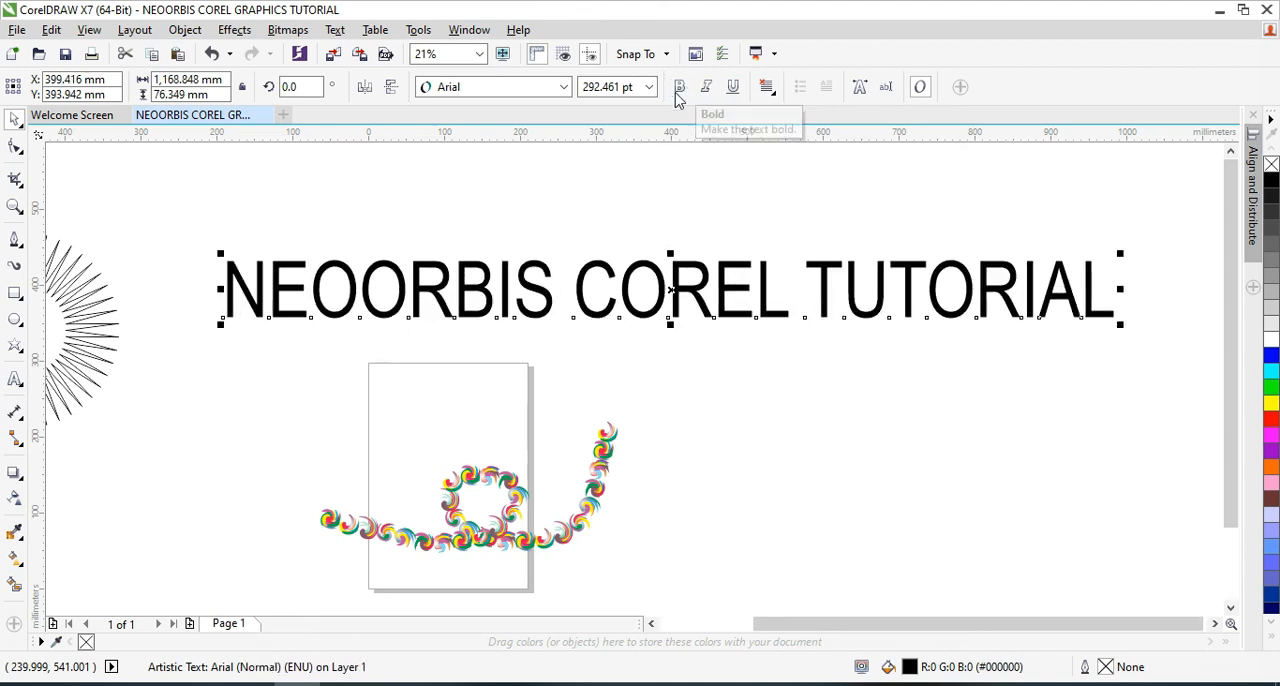
# Preview several typefaces on the text and change its font to Bulletto Killa
pyautogui.click(565, 88)
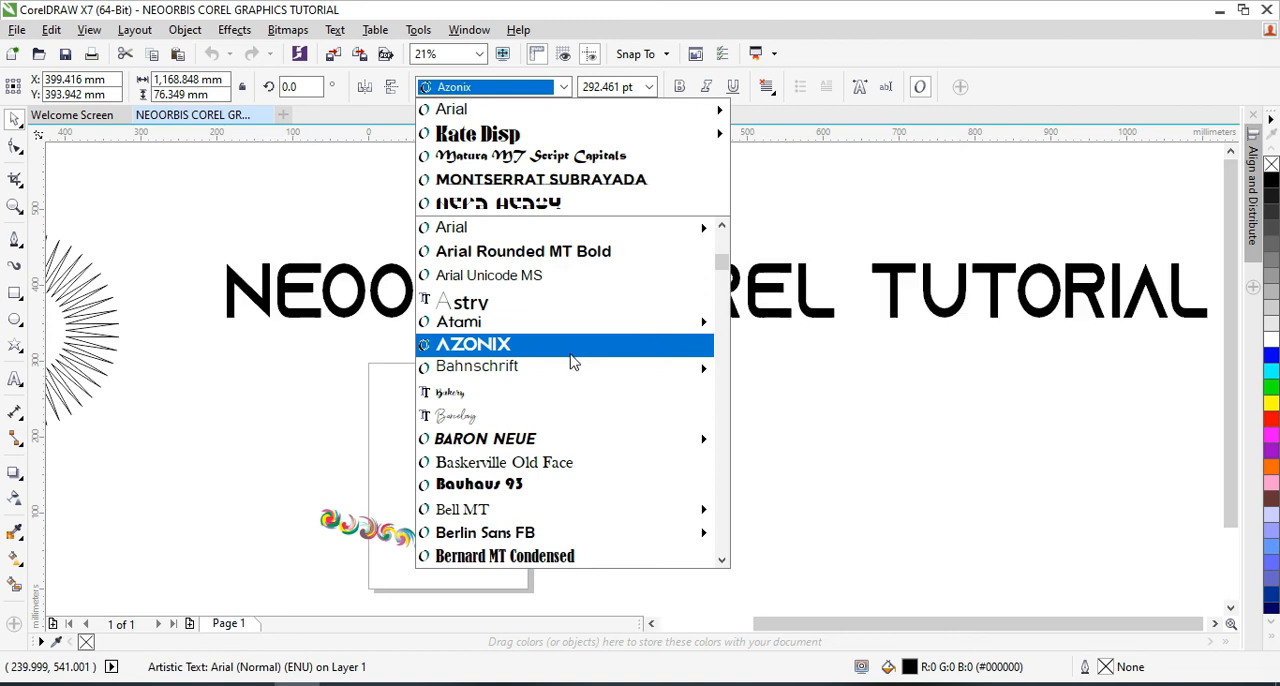
pyautogui.moveTo(571, 436)
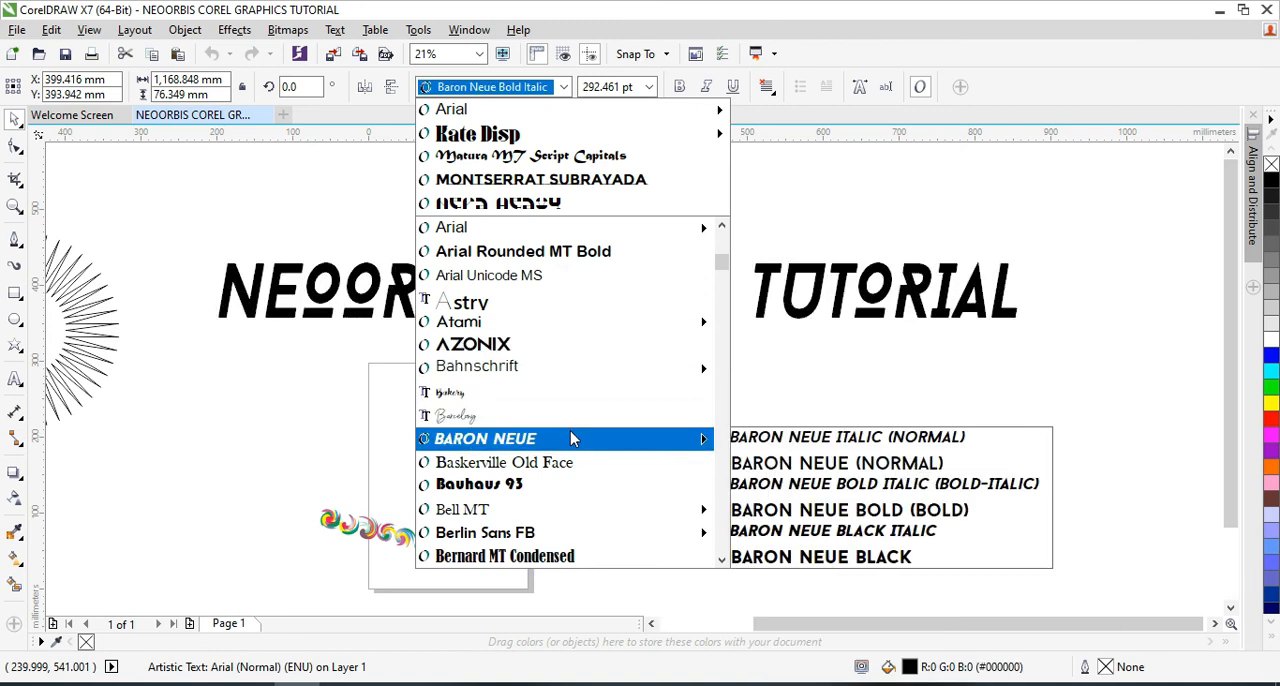
pyautogui.scroll(-6, 571, 450)
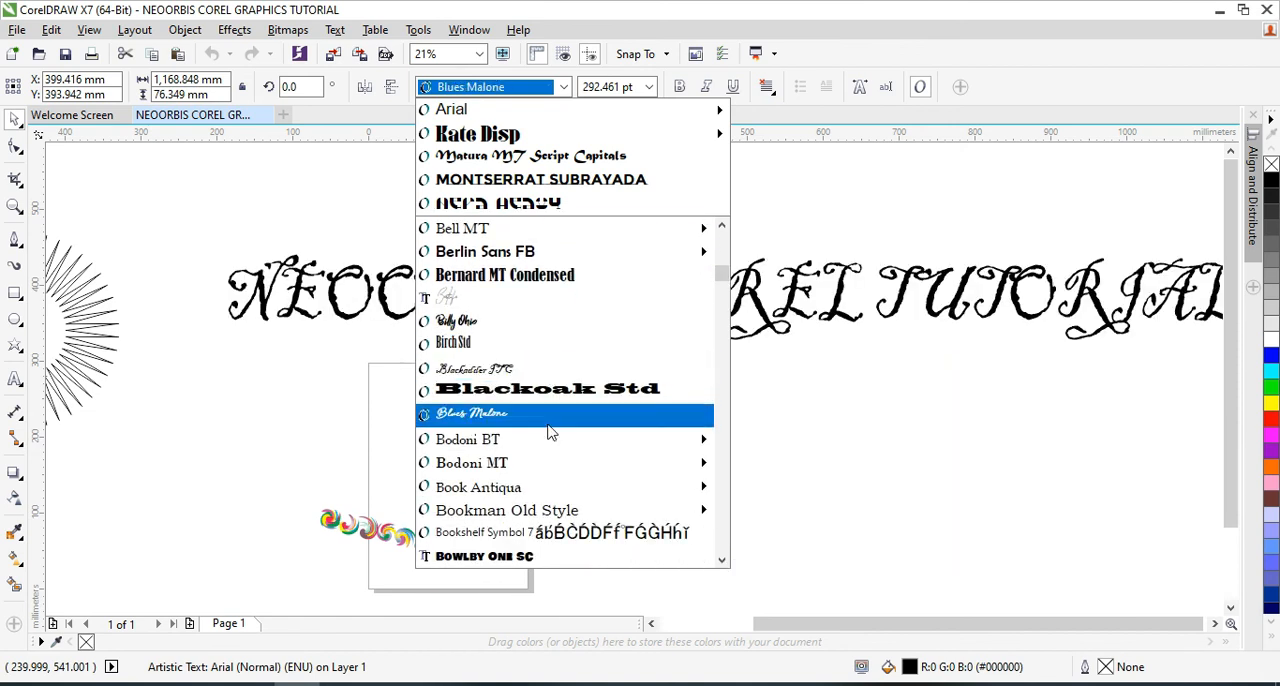
pyautogui.scroll(-3, 520, 535)
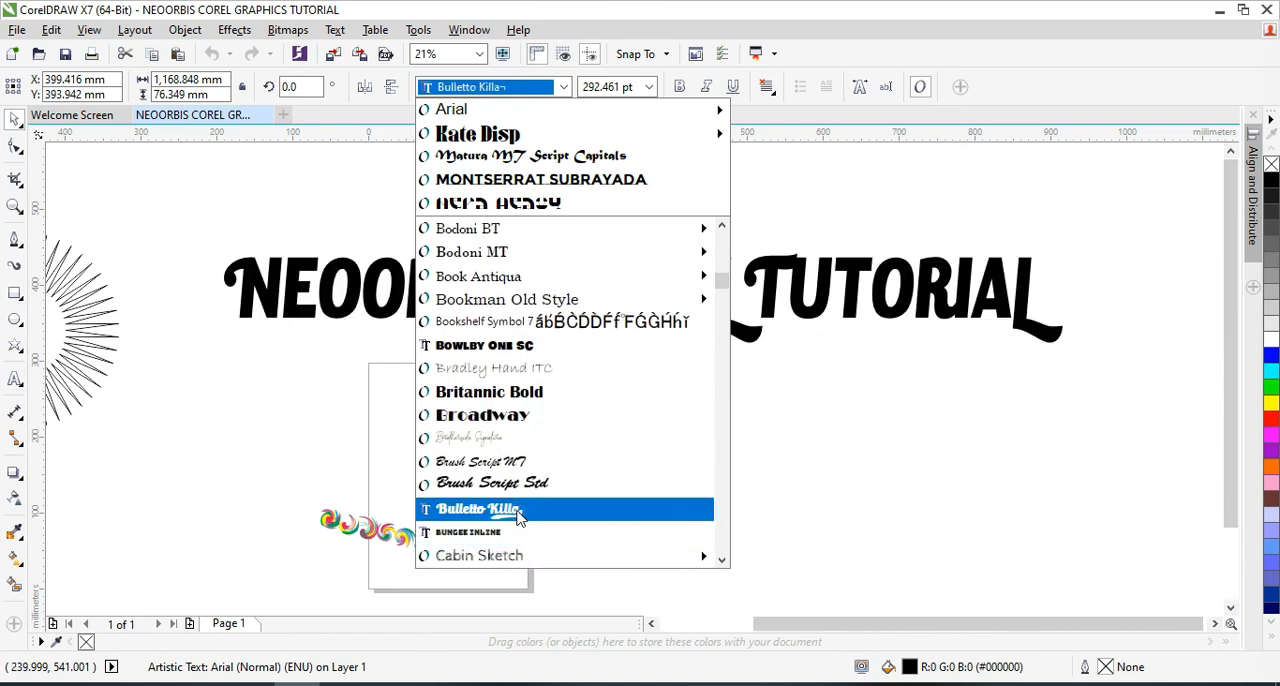
pyautogui.scroll(-4, 520, 515)
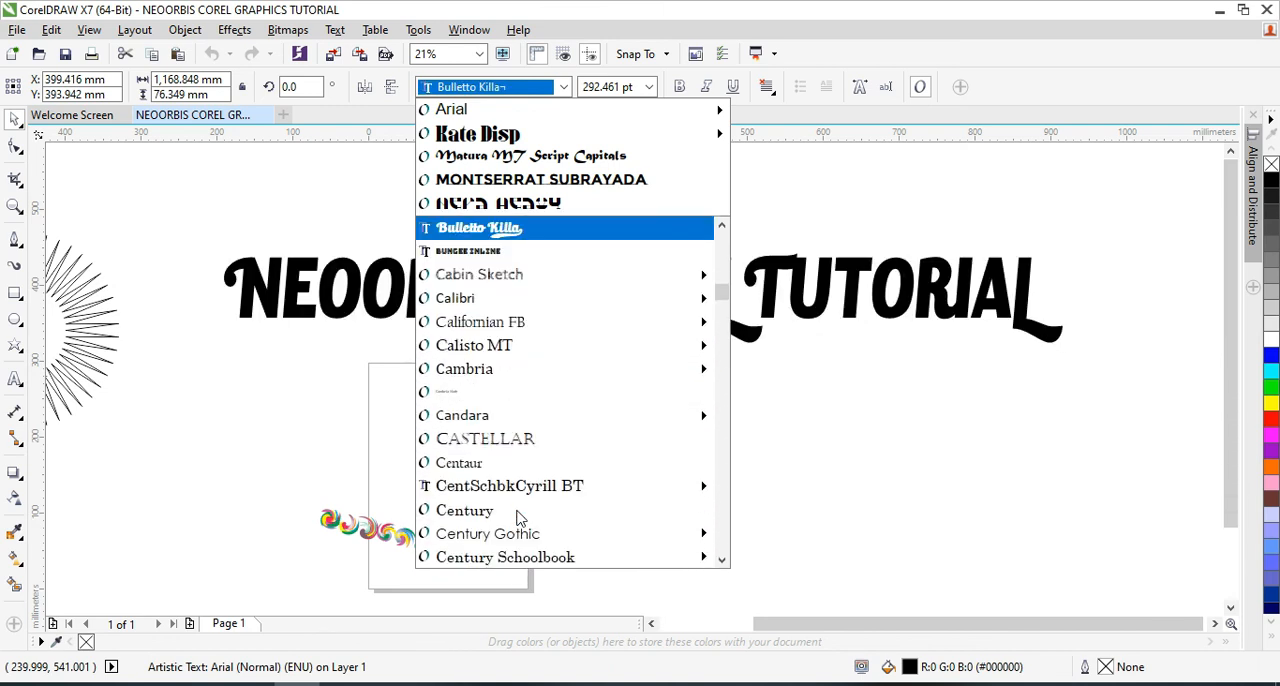
pyautogui.click(588, 228)
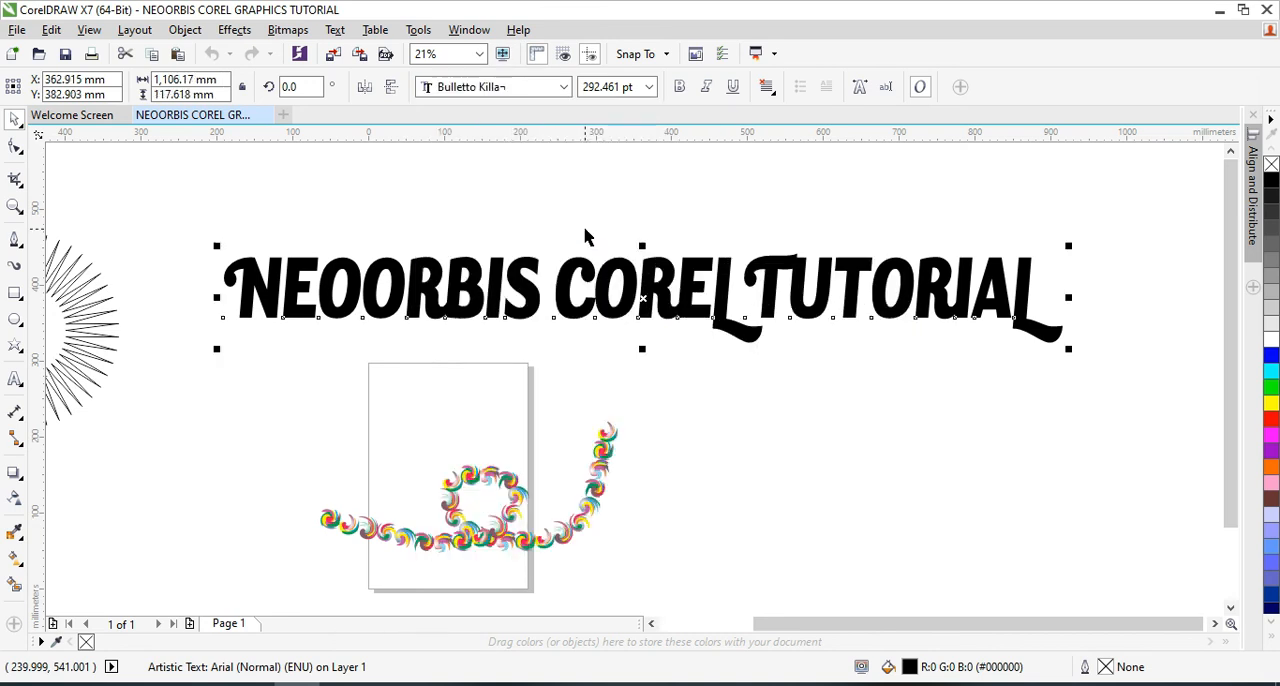
# Move the text up and to the right, centred at about X 459 mm, Y 405 mm
pyautogui.moveTo(710, 313); pyautogui.dragTo(793, 296)
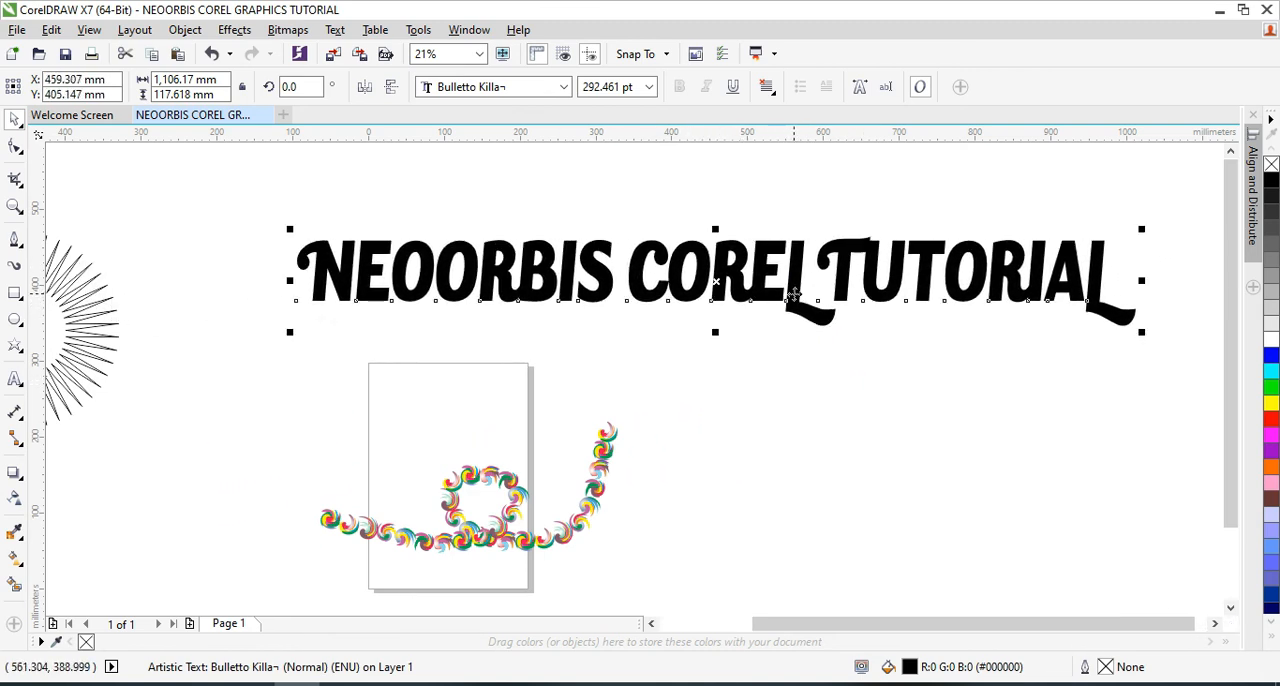
pyautogui.click(563, 87)
pyautogui.click(563, 87)
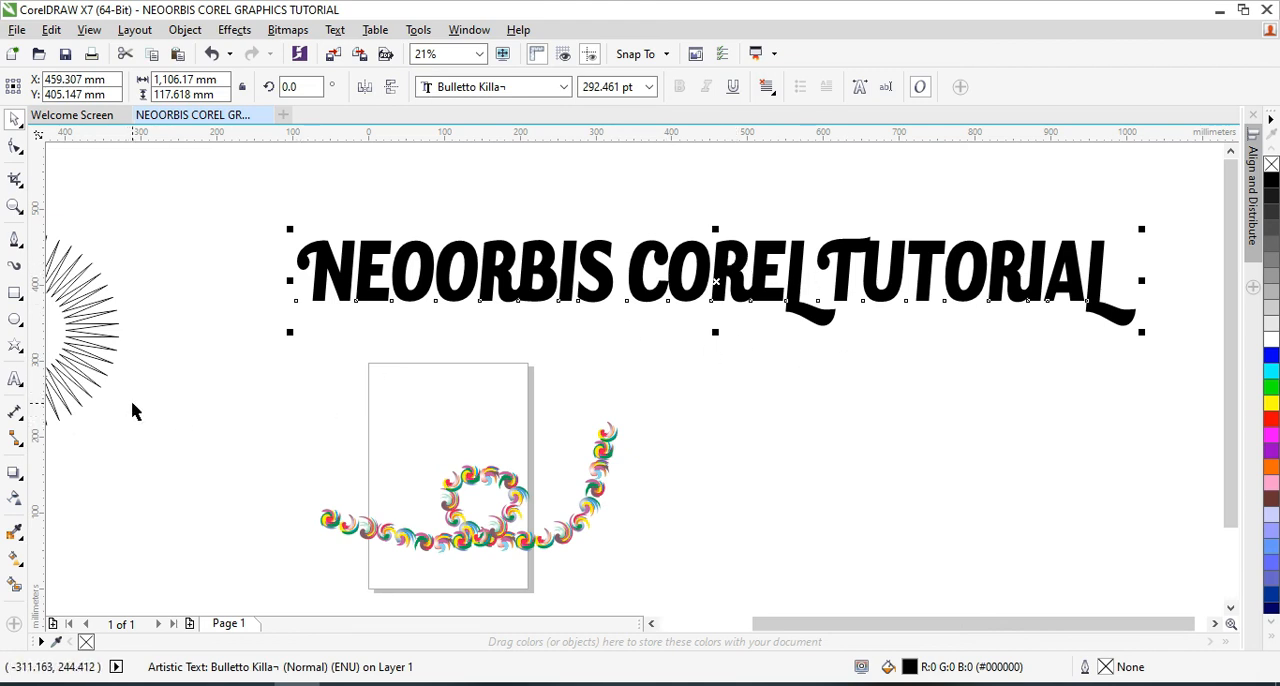
# Apply a Drop Shadow to the text, cast down and to the right with an offset of about 35 mm by -25 mm
pyautogui.click(15, 413)
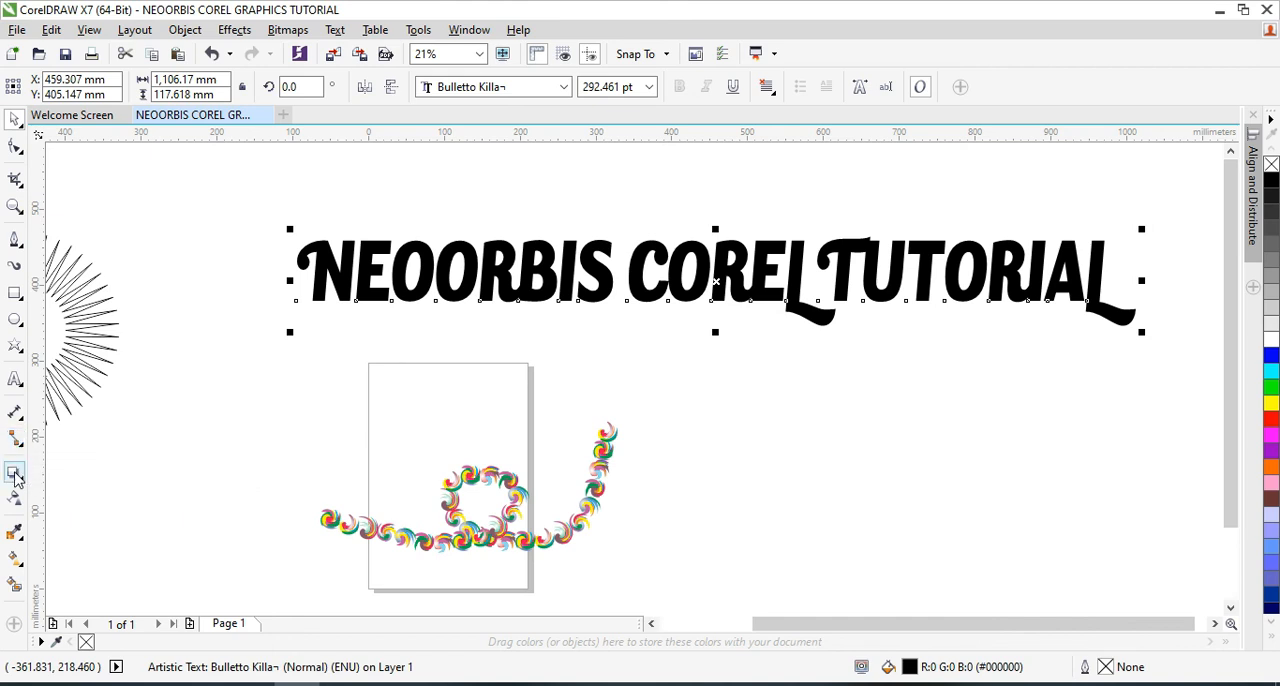
pyautogui.click(18, 476)
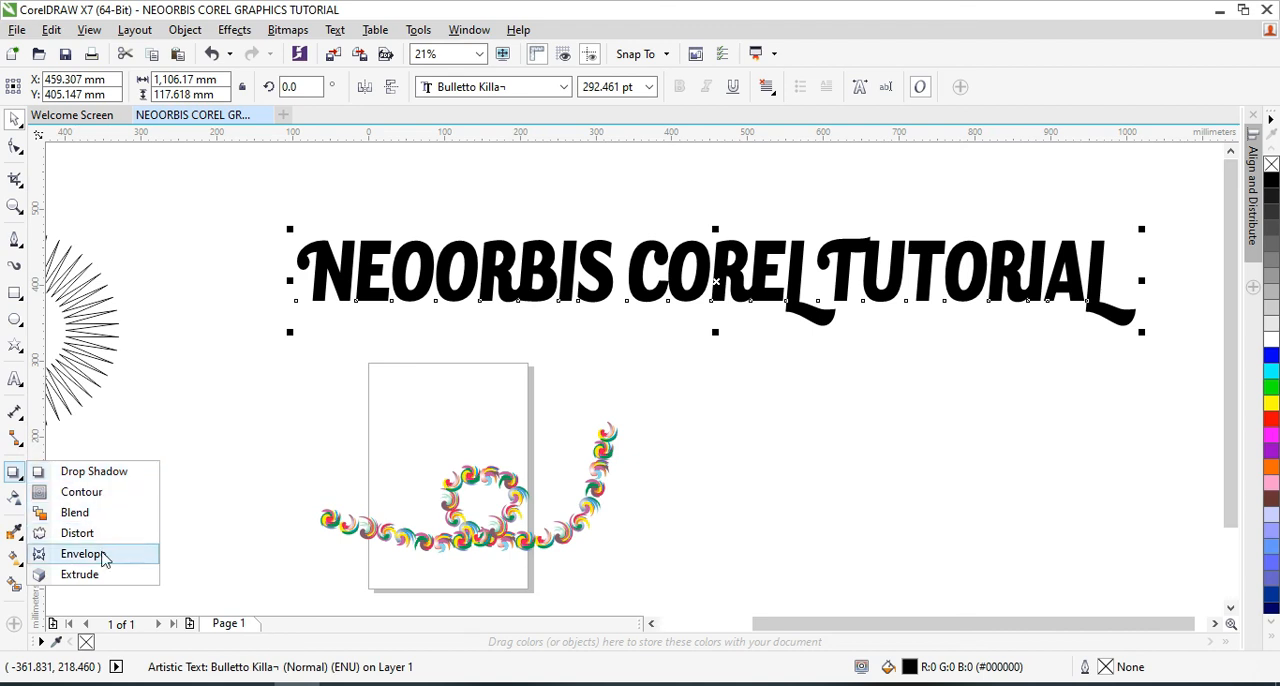
pyautogui.click(116, 472)
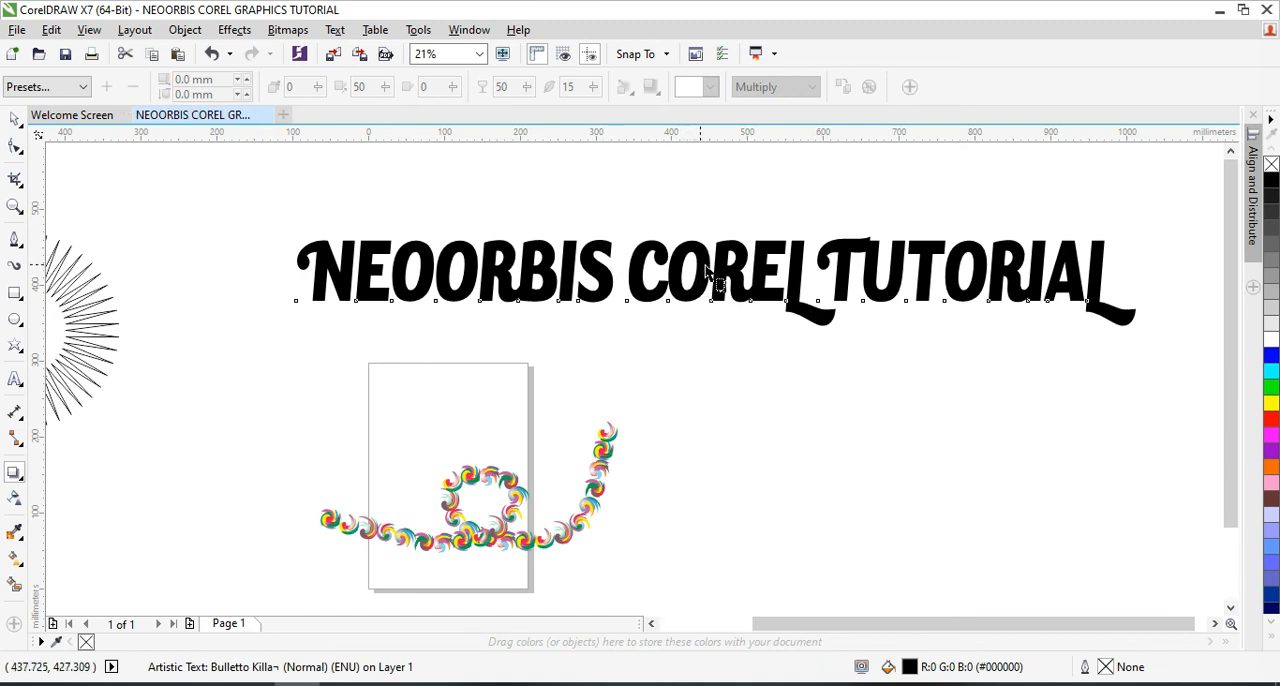
pyautogui.moveTo(716, 333); pyautogui.dragTo(711, 390)
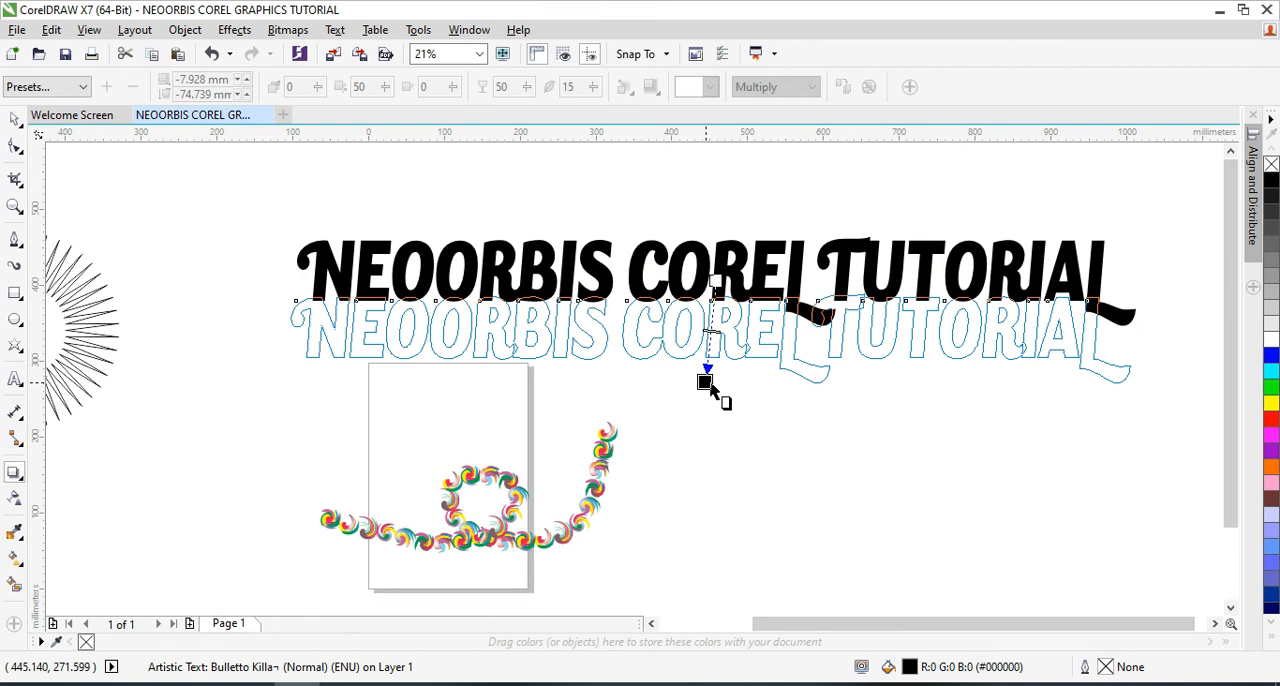
pyautogui.moveTo(709, 387); pyautogui.dragTo(191, 286)
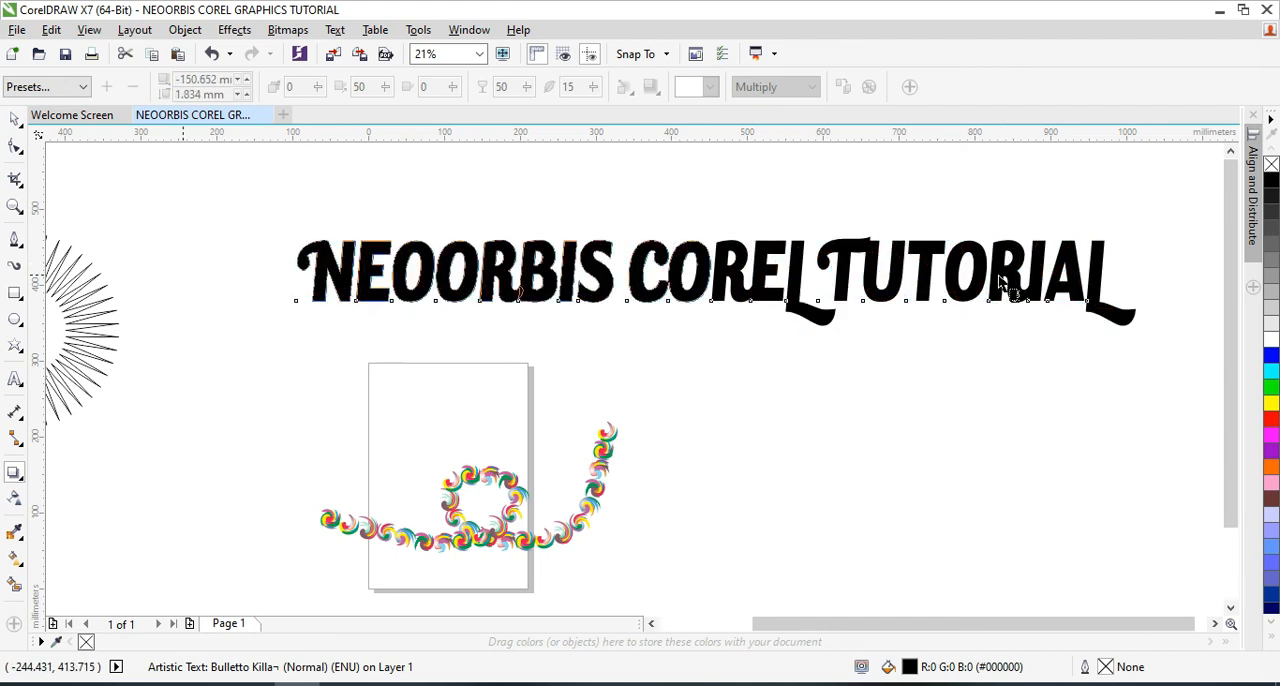
pyautogui.moveTo(1108, 281); pyautogui.dragTo(804, 345)
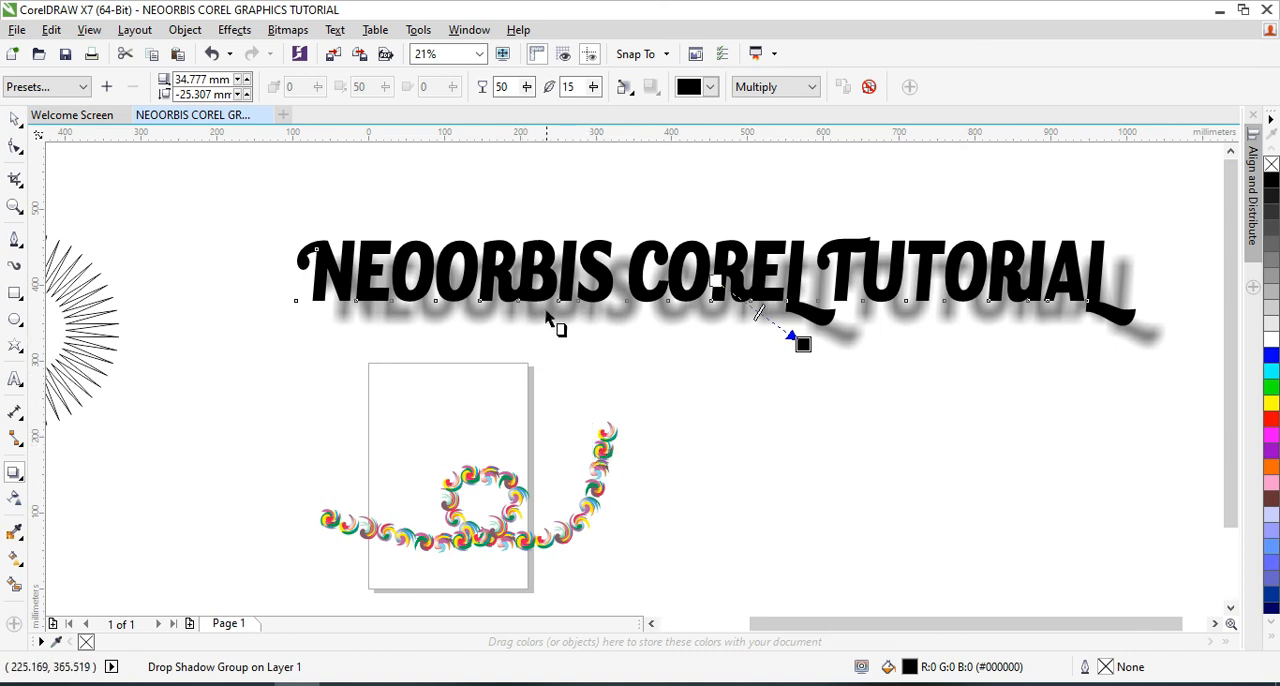
# Try drop shadow opacities of 13 and 100 on the text, and set the opacity to 19
pyautogui.click(527, 88)
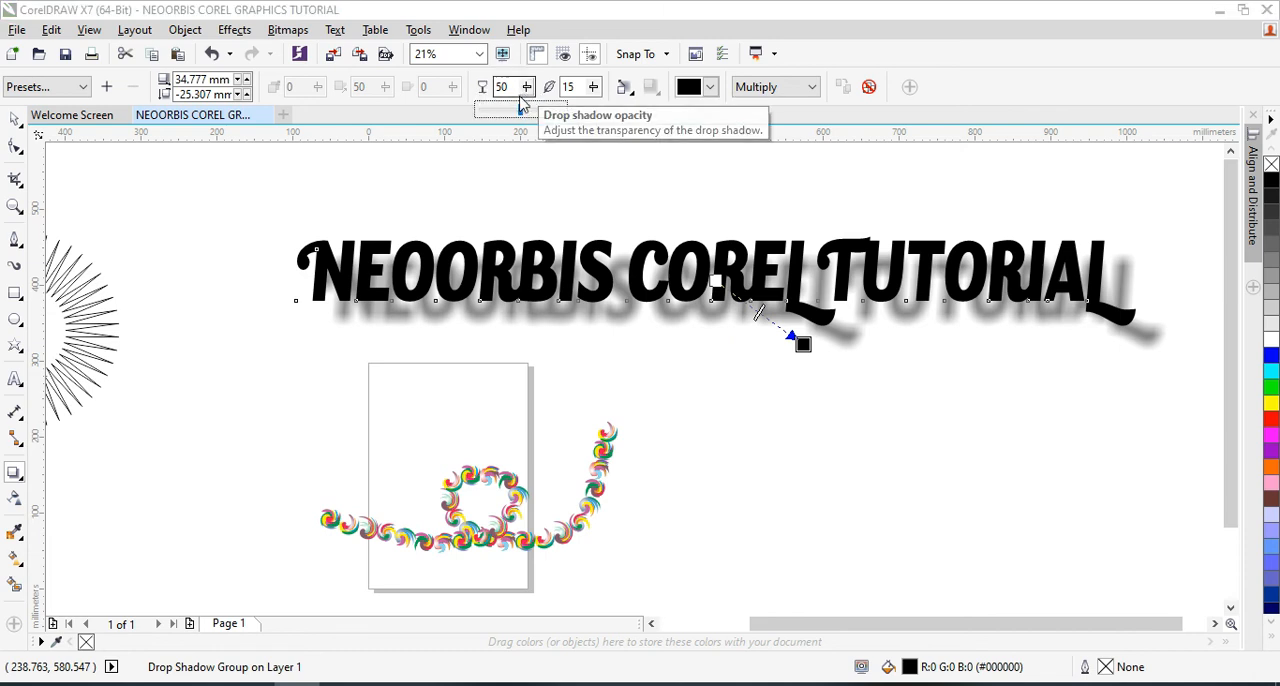
pyautogui.moveTo(522, 115); pyautogui.dragTo(491, 117)
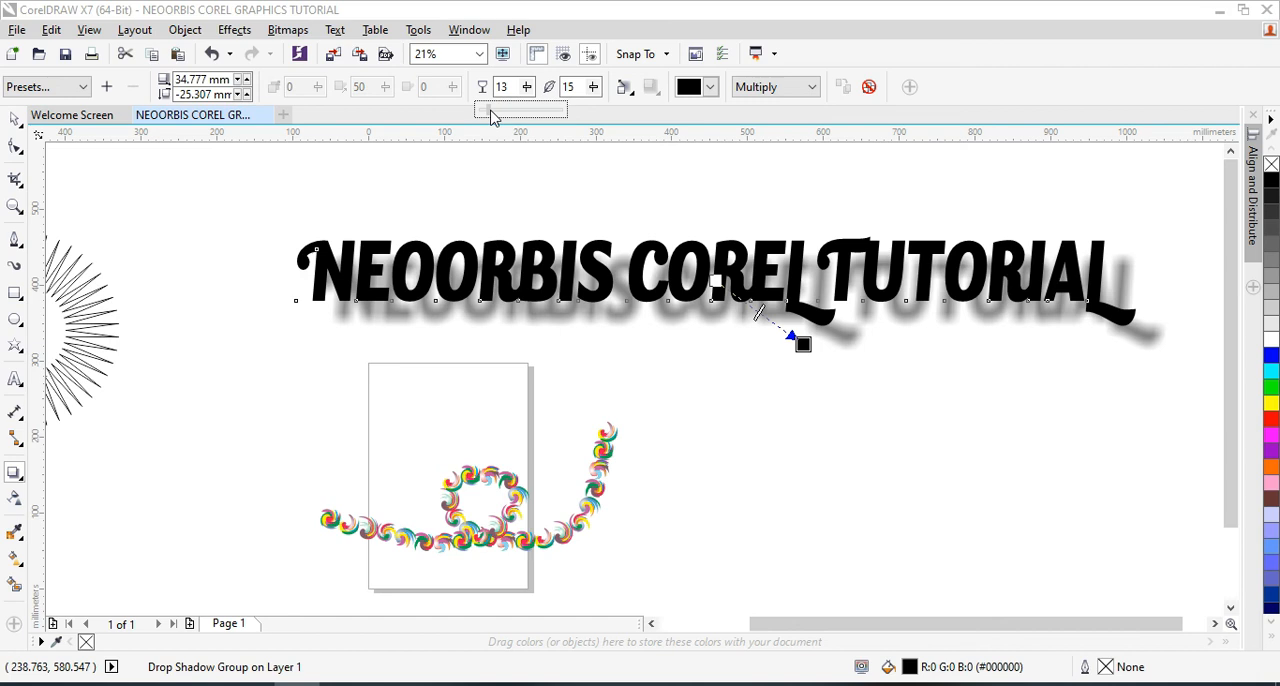
pyautogui.moveTo(491, 117); pyautogui.dragTo(491, 118)
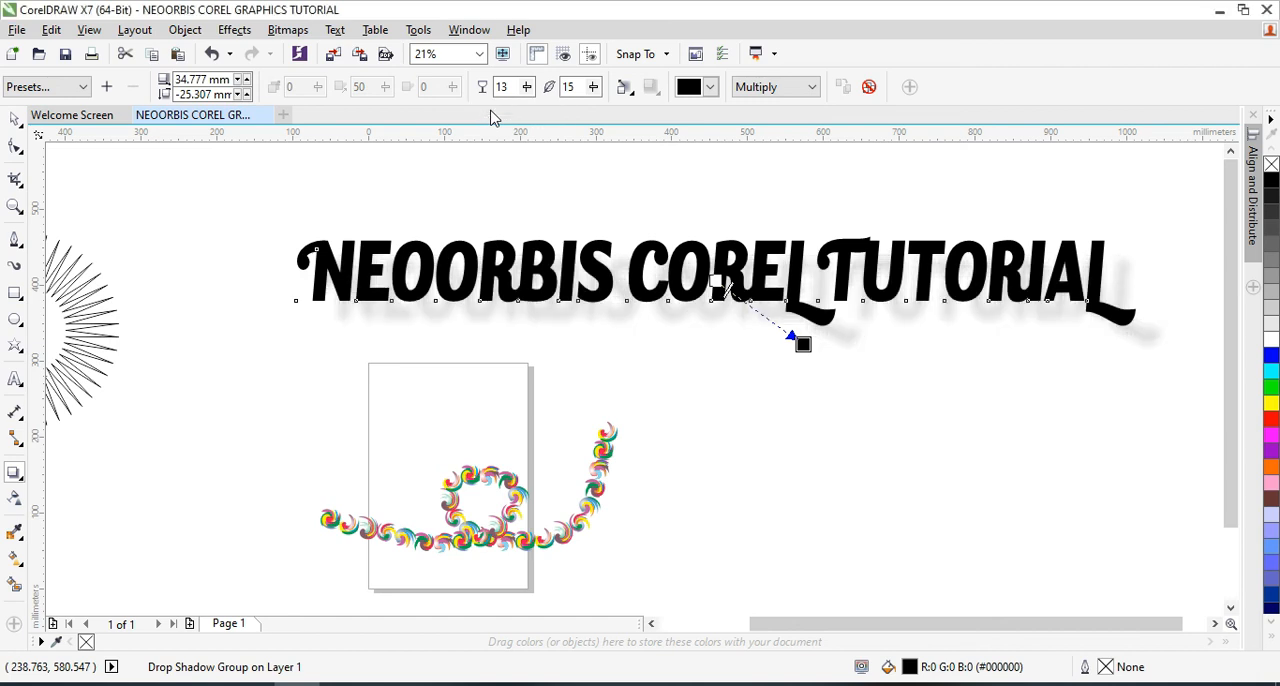
pyautogui.click(528, 88)
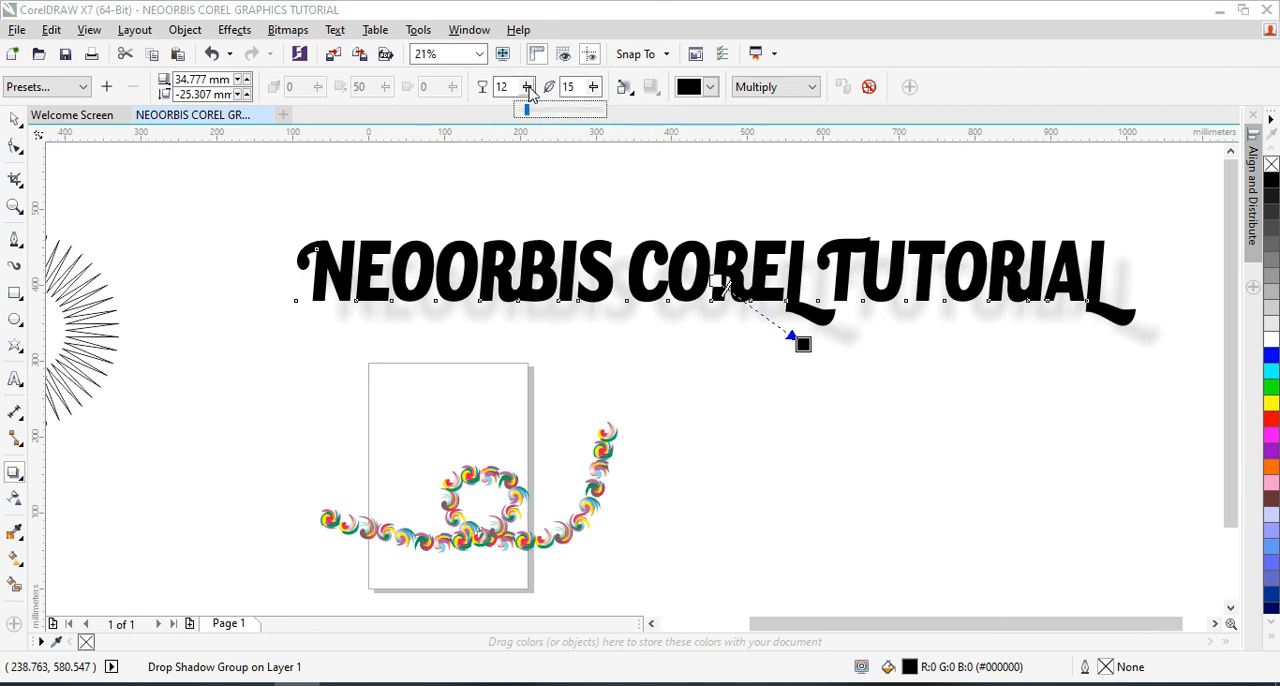
pyautogui.moveTo(529, 113); pyautogui.dragTo(604, 123)
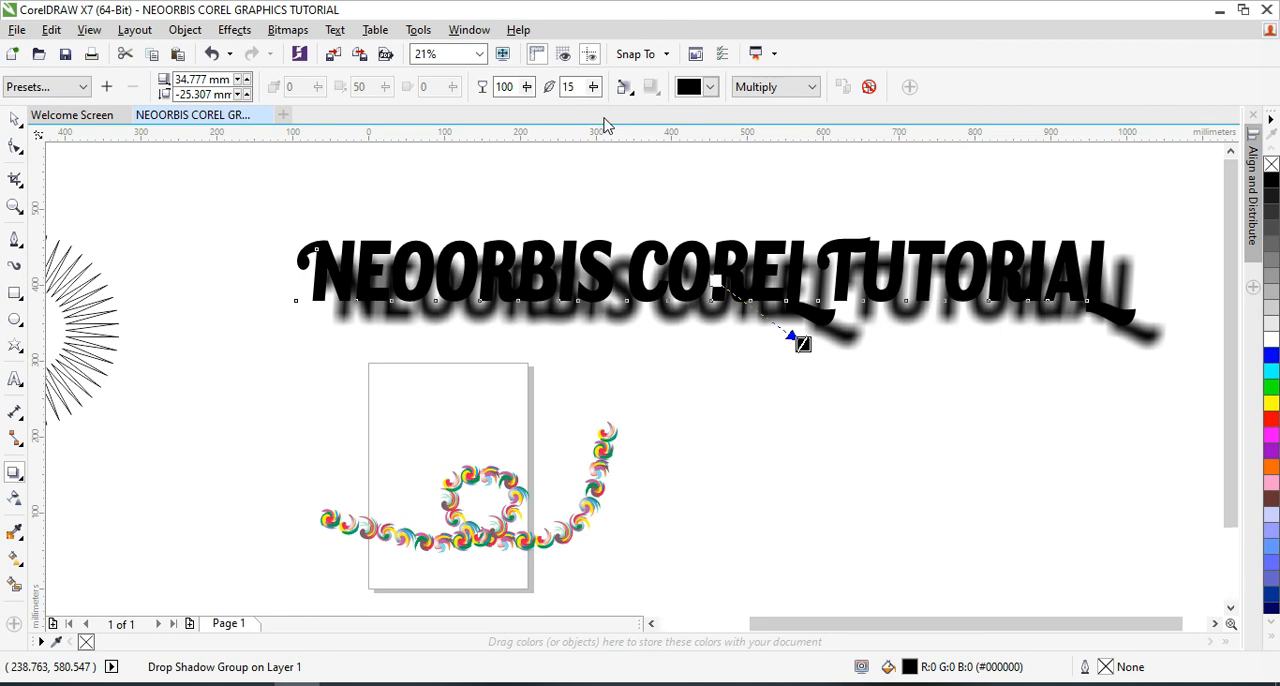
pyautogui.click(527, 88)
pyautogui.moveTo(523, 112); pyautogui.dragTo(454, 123)
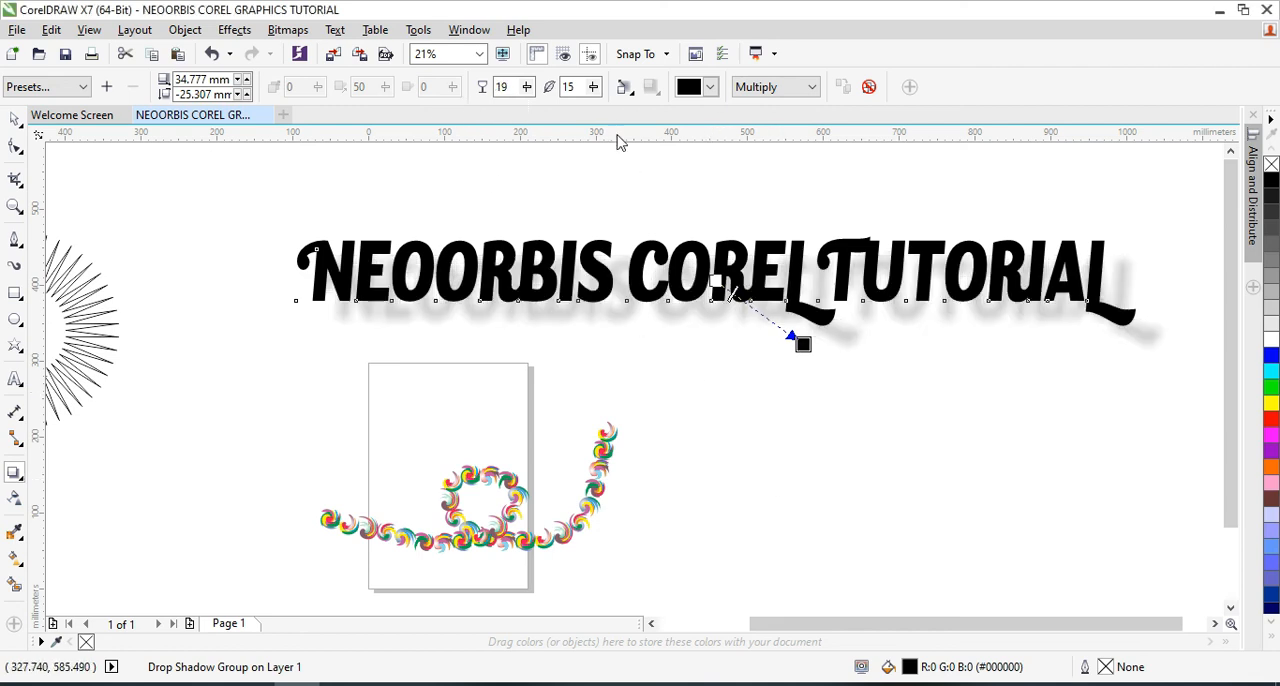
# Try shadow feathering values of 43 and 3, and set the feathering to 18
pyautogui.moveTo(594, 90); pyautogui.dragTo(617, 113)
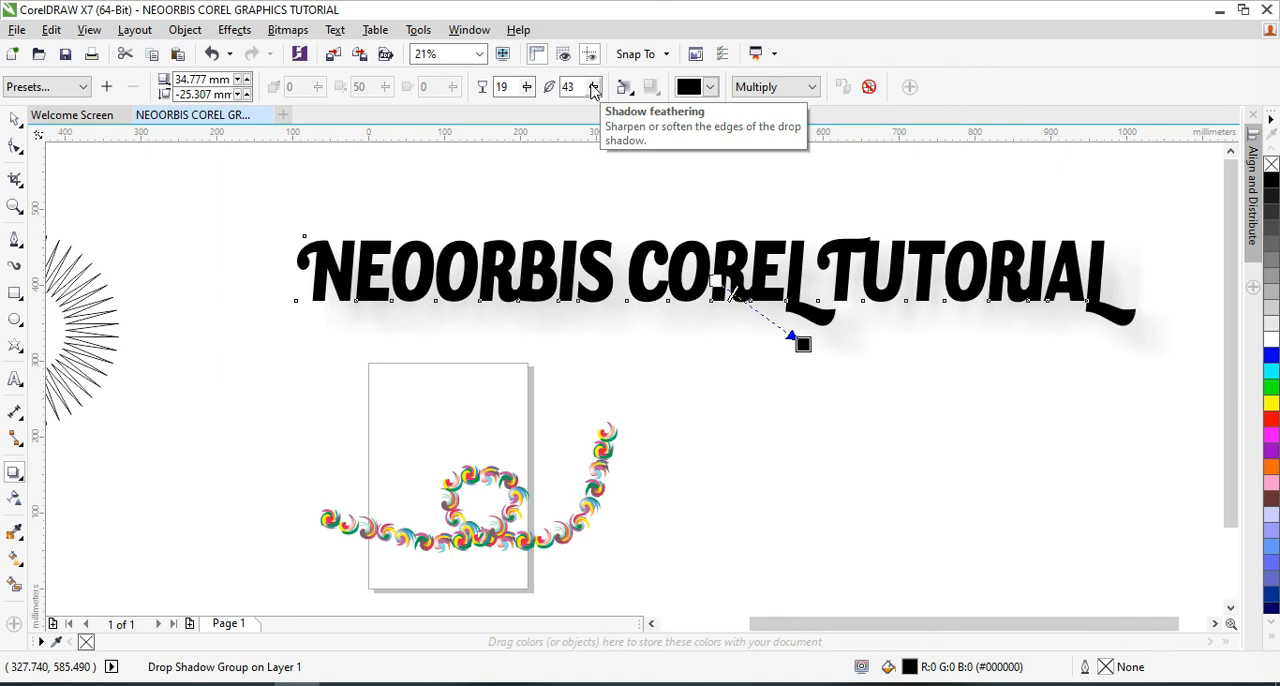
pyautogui.moveTo(593, 90); pyautogui.dragTo(557, 103)
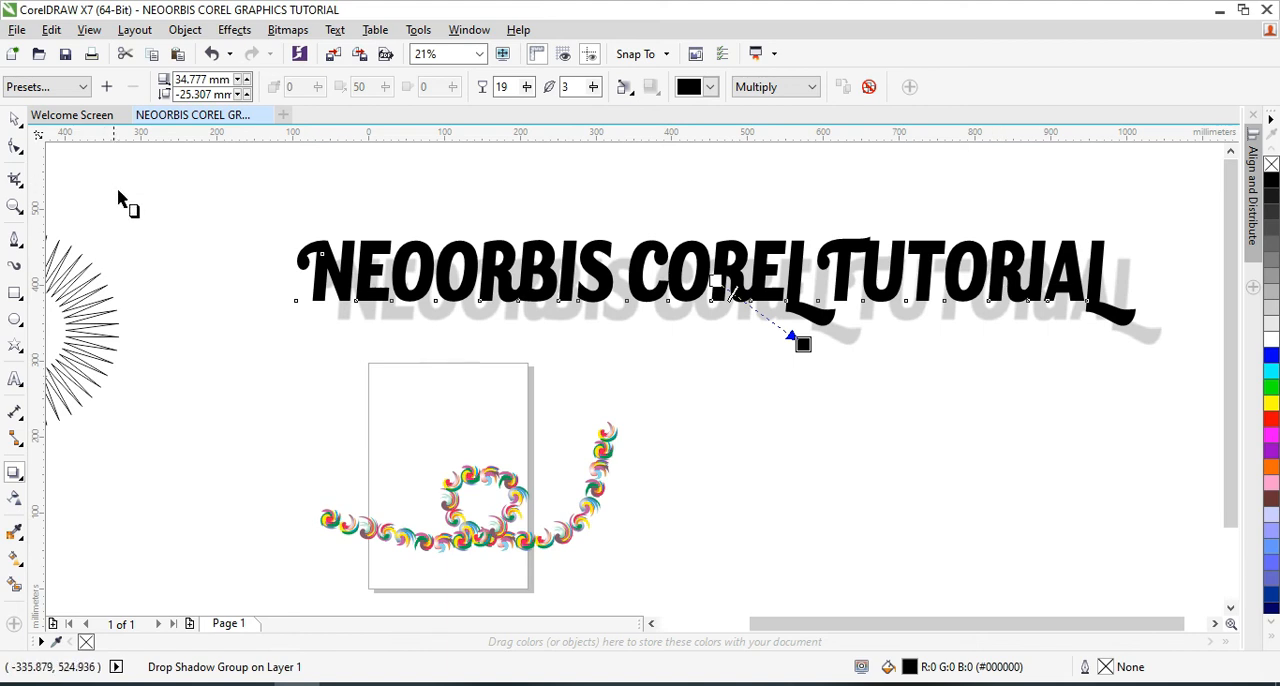
pyautogui.moveTo(593, 87); pyautogui.dragTo(607, 105)
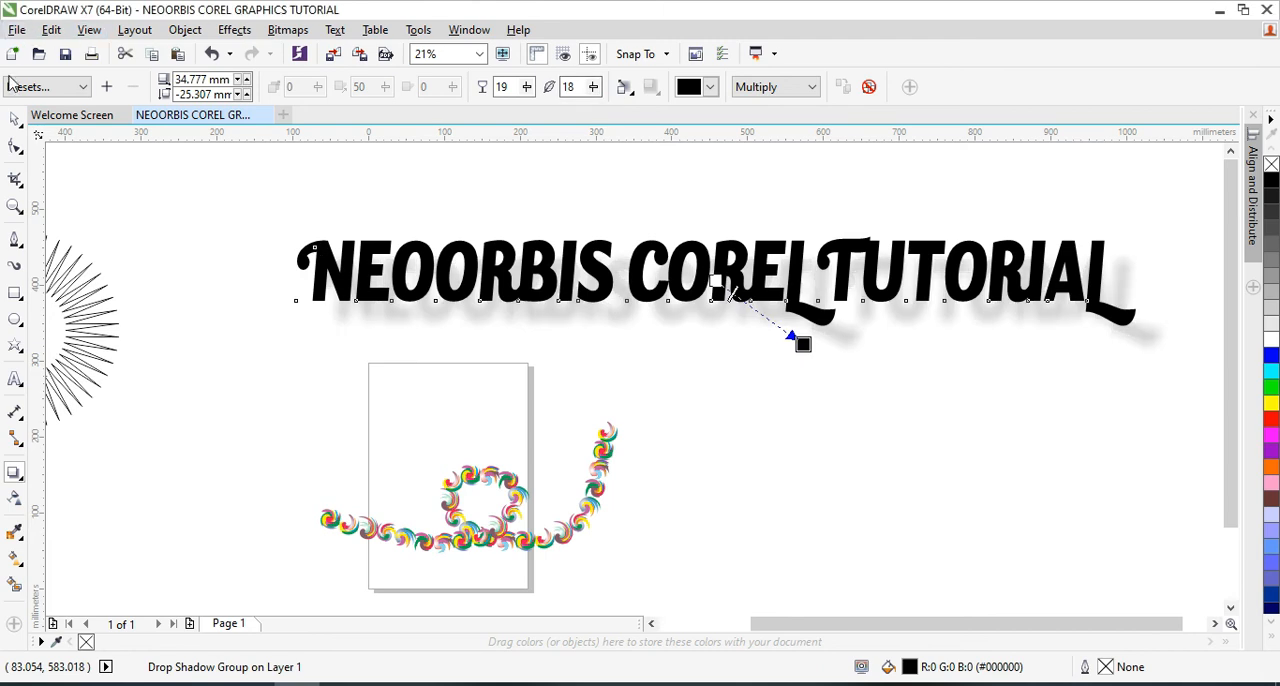
# Move the shadowed text slightly left and up, and deselect it
pyautogui.click(18, 118)
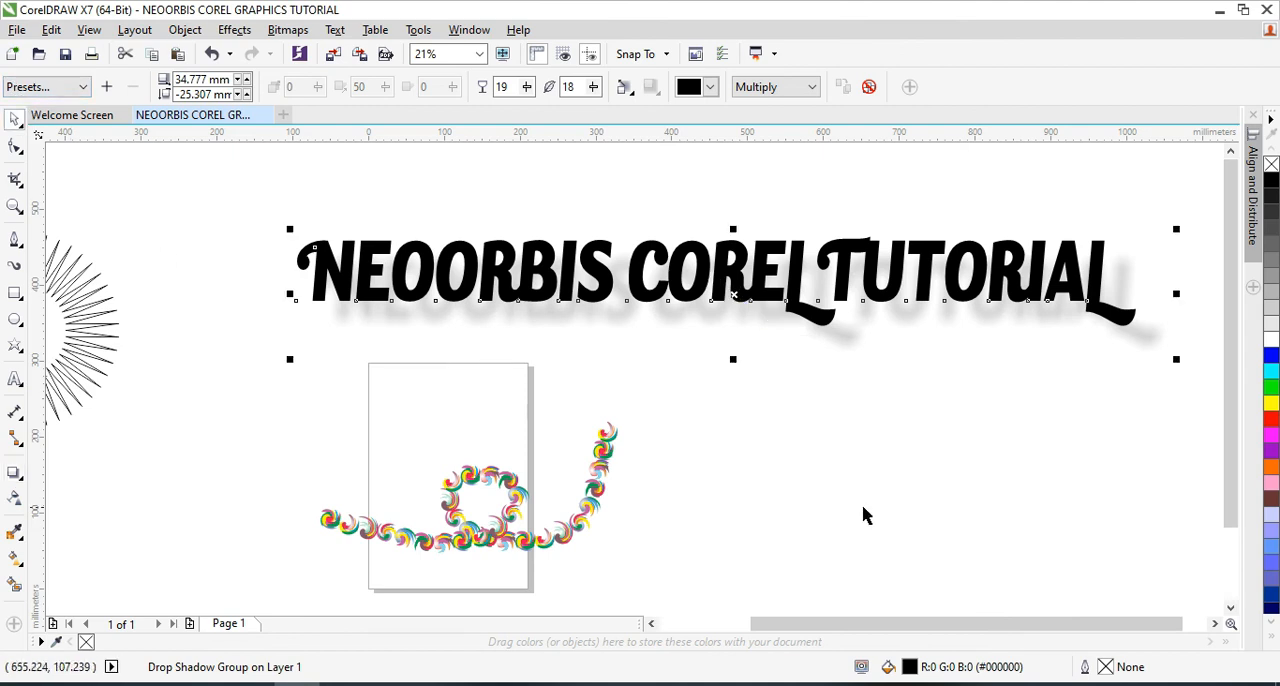
pyautogui.click(886, 380)
pyautogui.moveTo(891, 279); pyautogui.dragTo(861, 295)
pyautogui.click(903, 429)
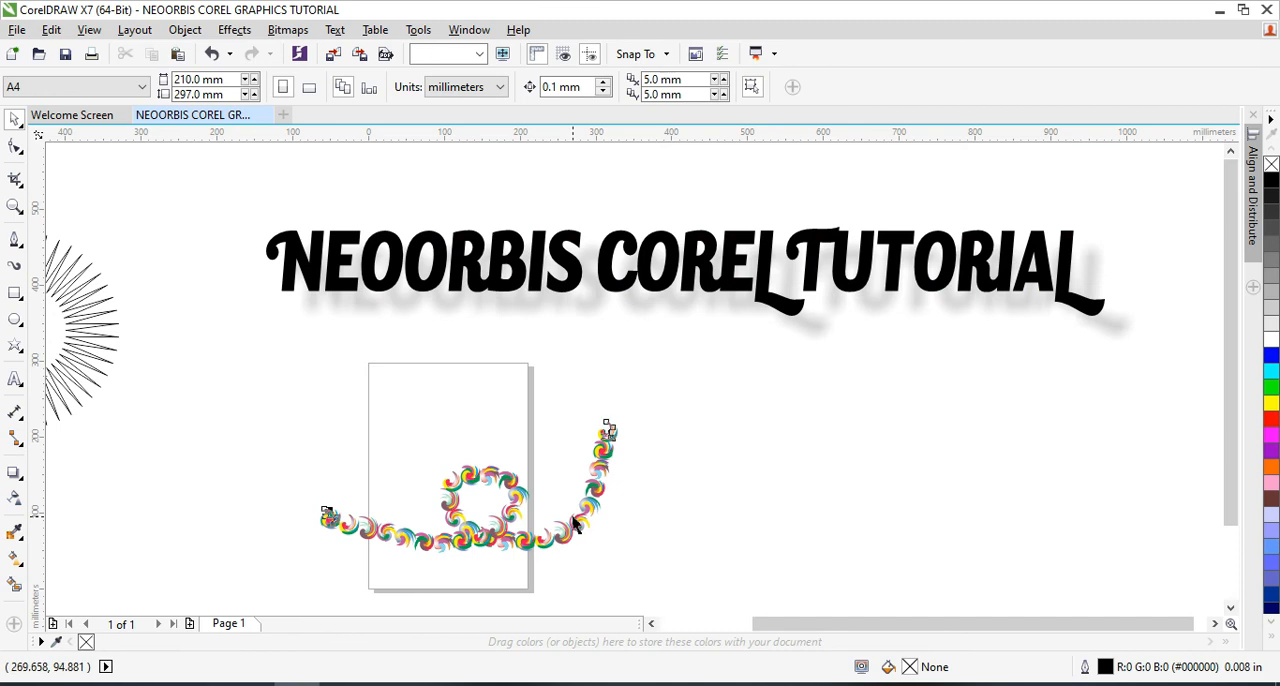
# Delete the looped multicoloured swirl stroke that crosses the page
pyautogui.click(572, 517)
pyautogui.press('Delete')
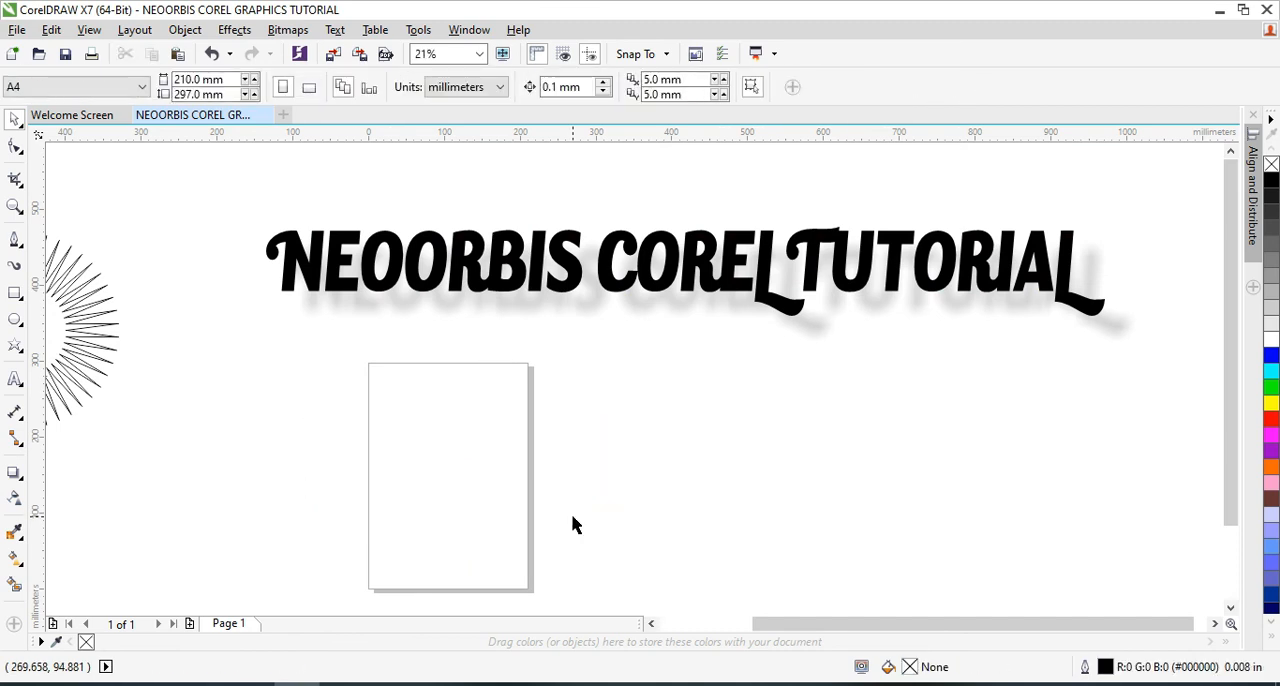